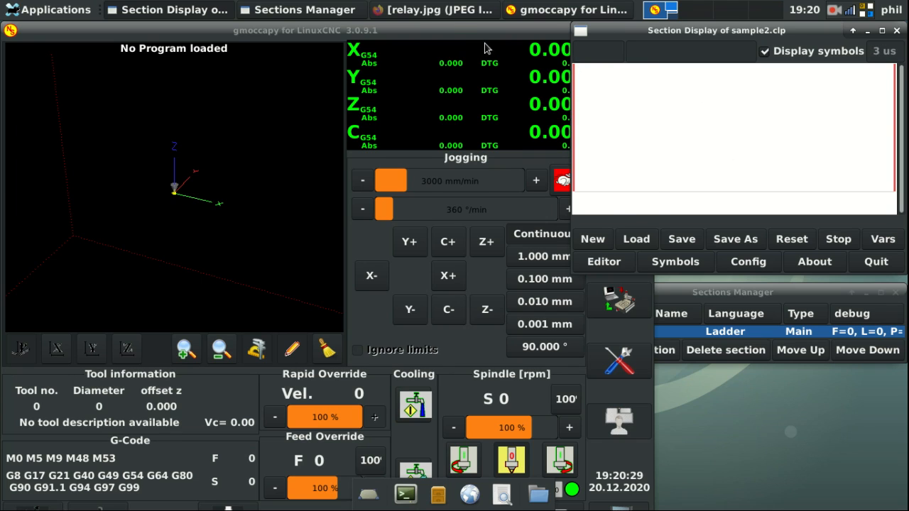
Step: Look over the gmoccapy screen, the ladder section display and the relay diagram image
left_click(462, 31)
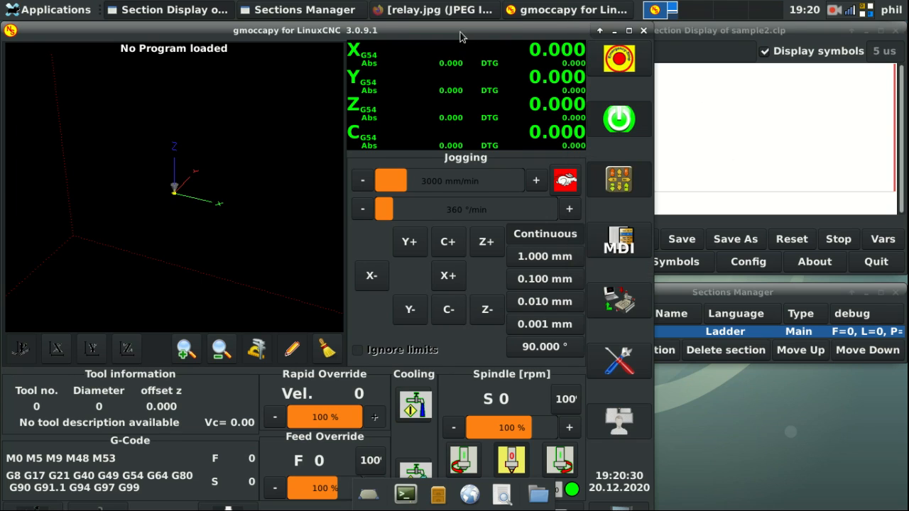
left_click(760, 127)
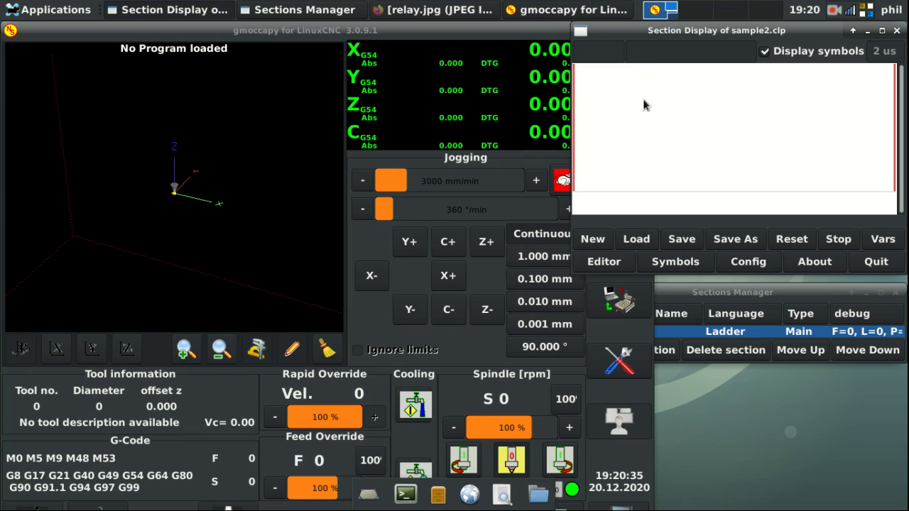
left_click(835, 12)
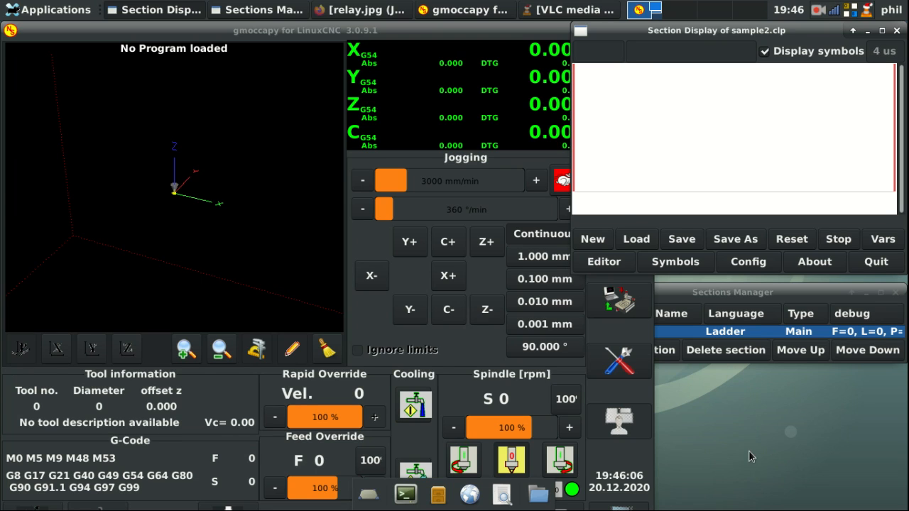
Step: Launch HAL Configuration from the gmoccapy settings page and move its window up and left
left_click(284, 32)
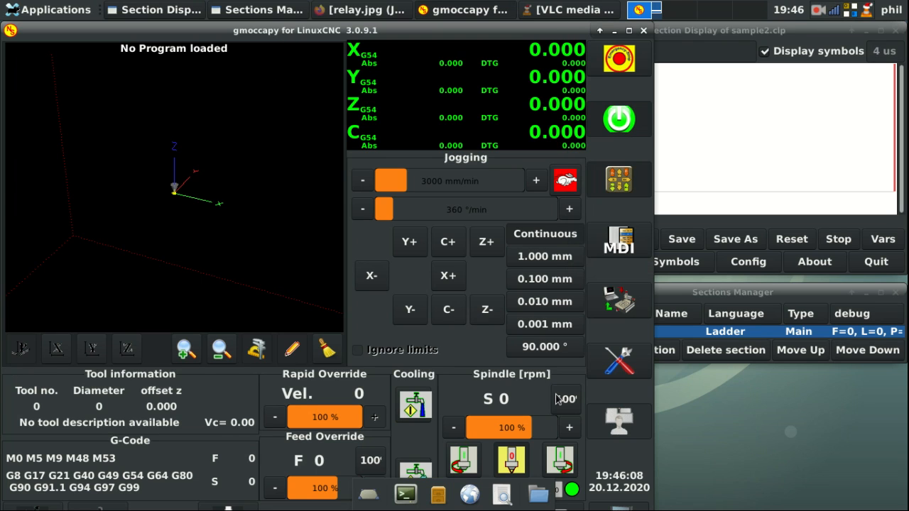
left_click(625, 364)
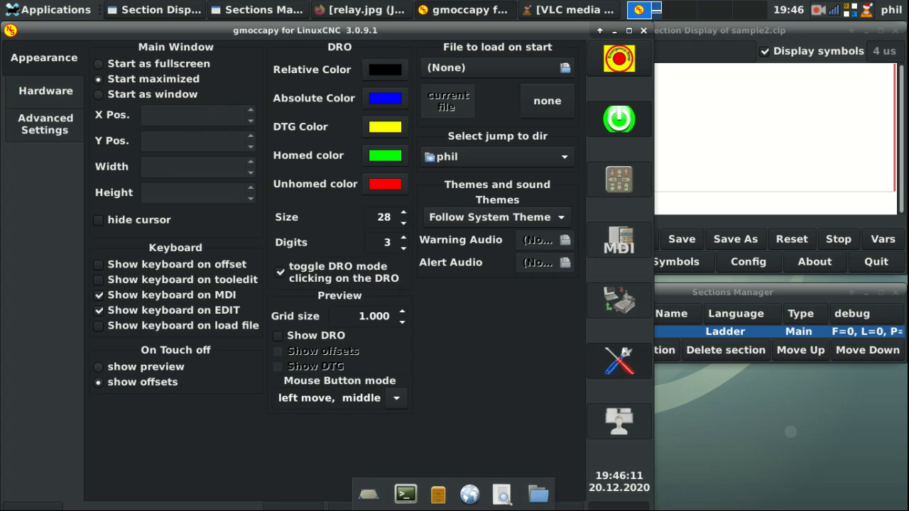
left_click(601, 508)
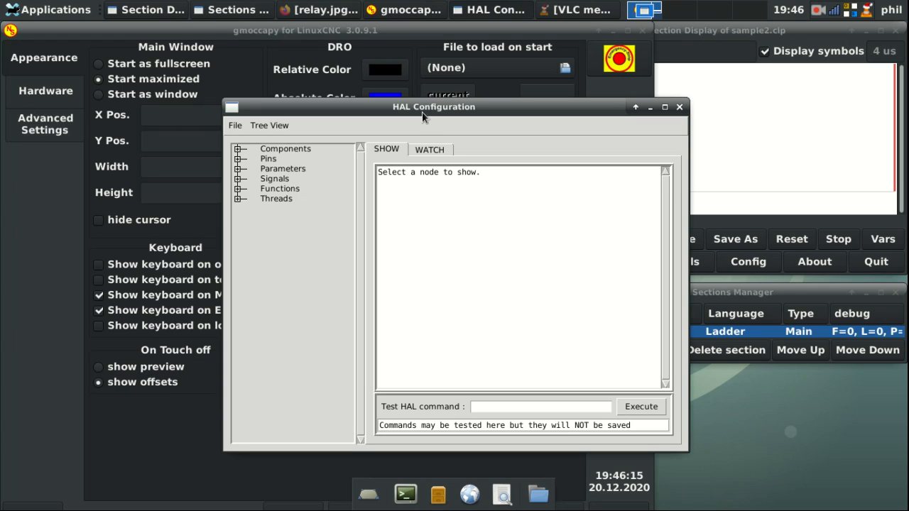
left_click_drag(419, 106, 285, 54)
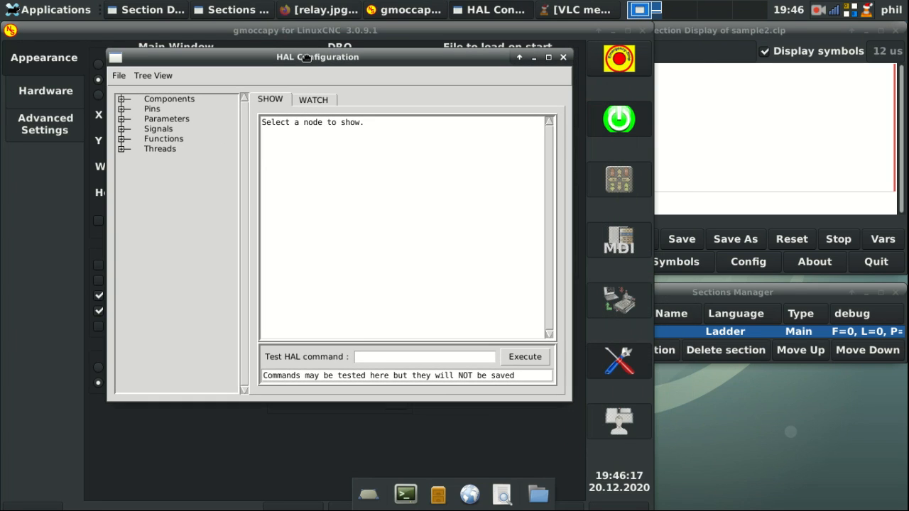
left_click(811, 132)
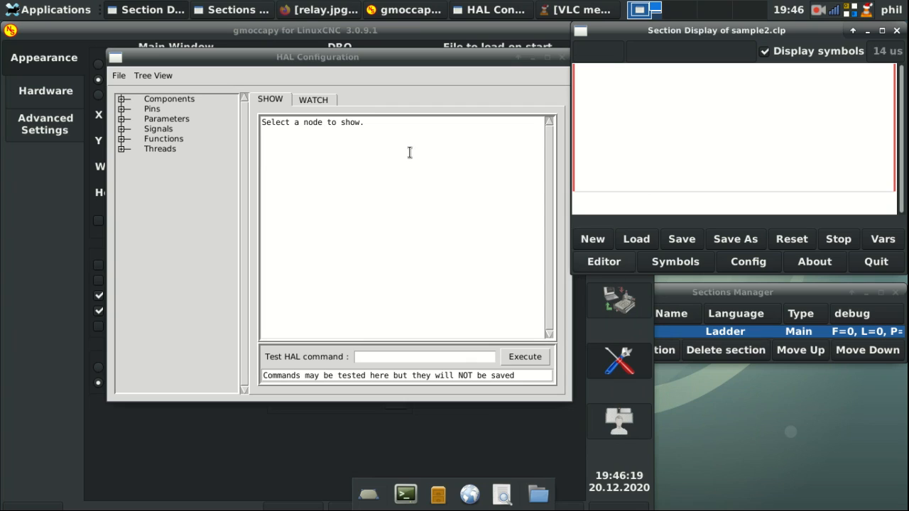
Step: Expand Pins > classicladder > 0 to list the classicladder.0 pins
left_click(121, 109)
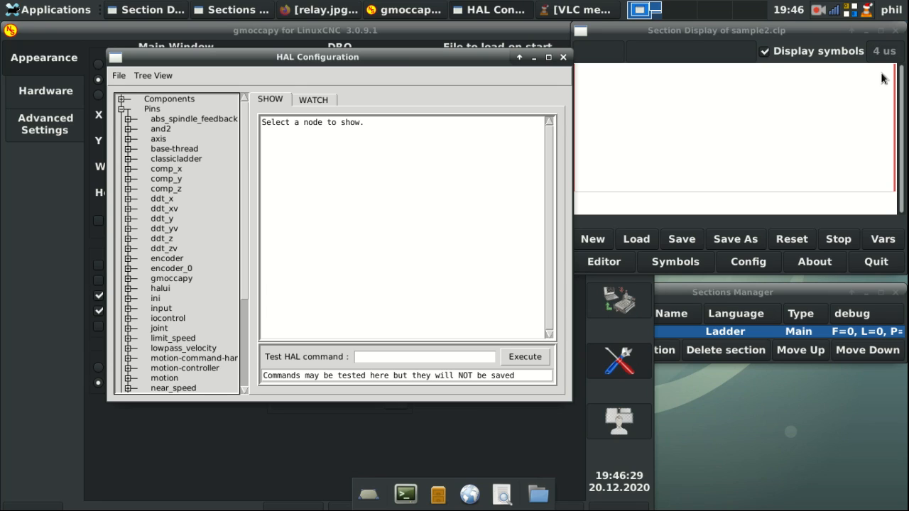
left_click(128, 160)
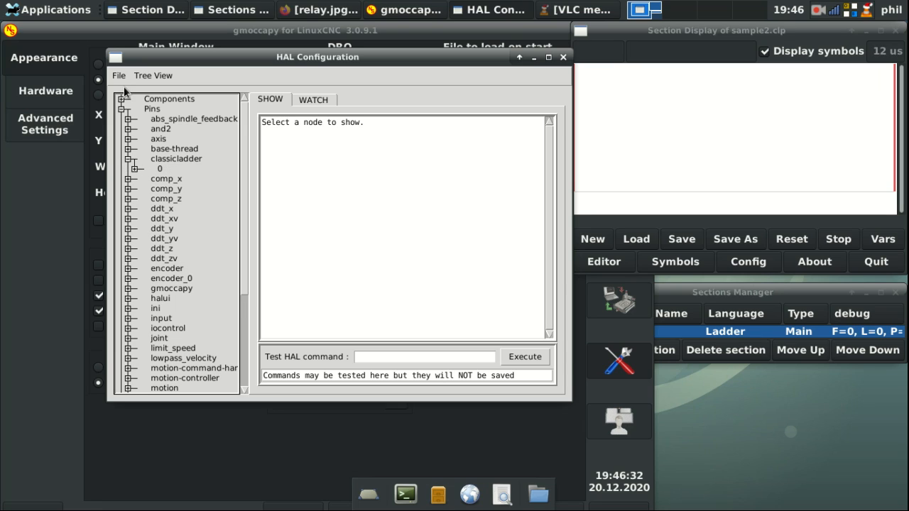
left_click(135, 168)
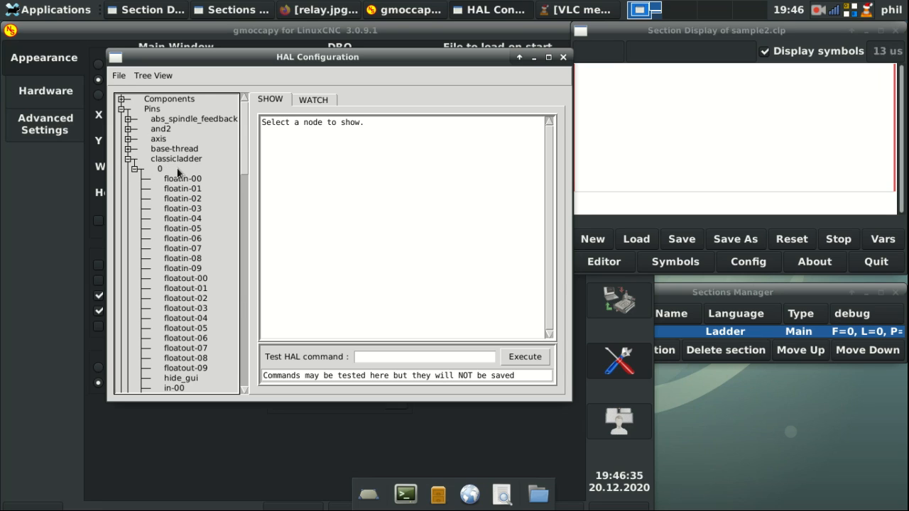
scroll(177, 170, "down", 10)
Step: Switch to live pin watching and add classicladder.0.out-00 to the watch list
left_click(315, 100)
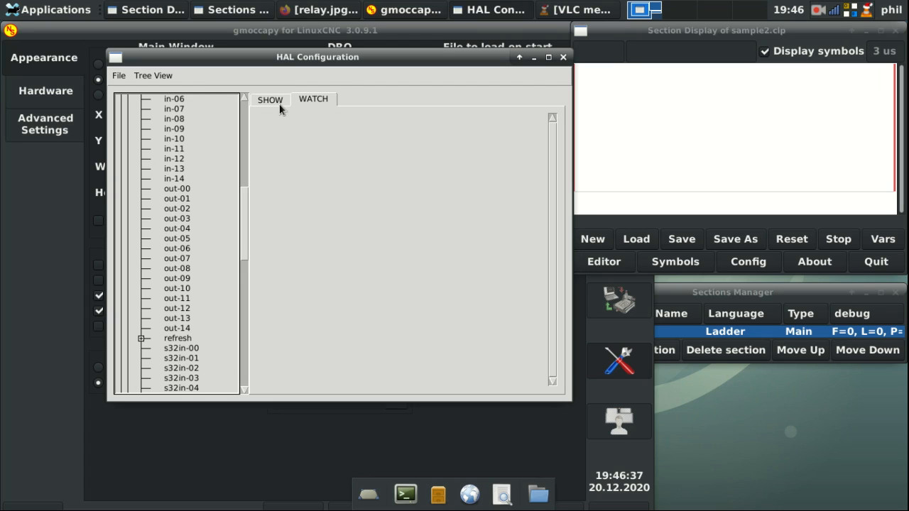
left_click(172, 189)
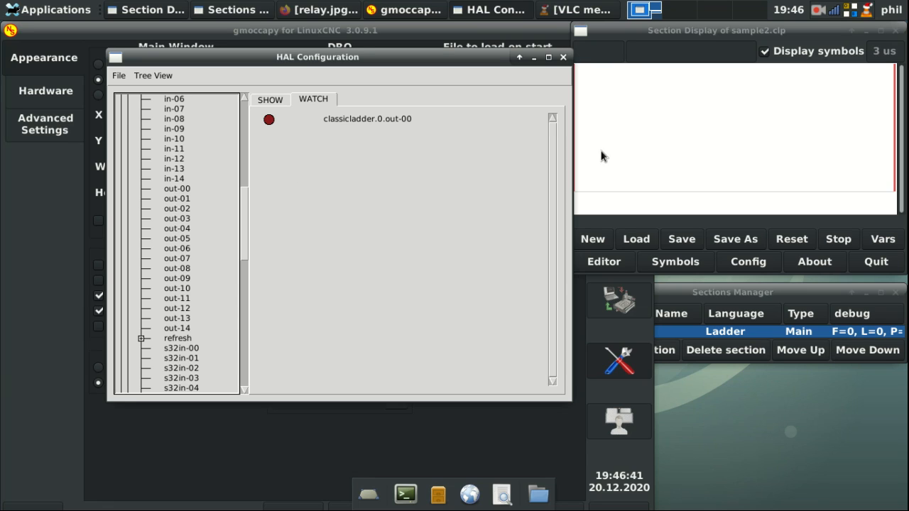
left_click(677, 115)
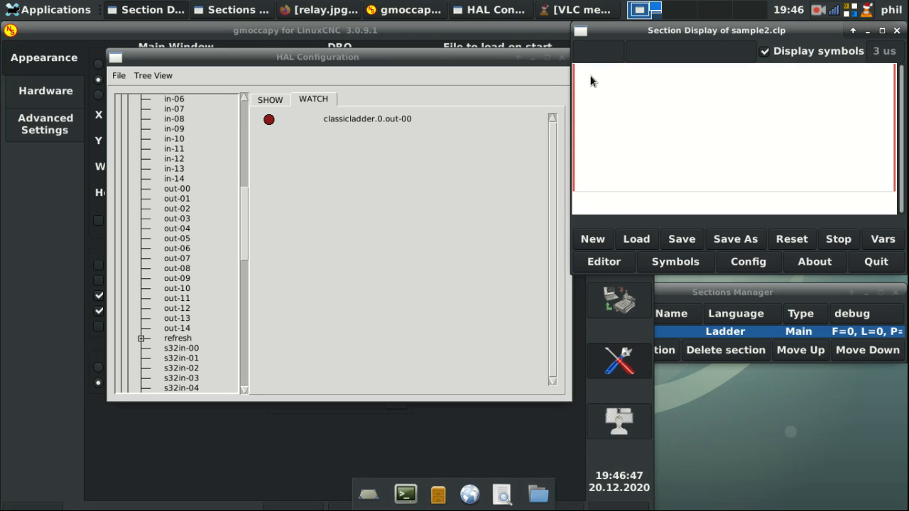
scroll(183, 199, "up", 3)
Step: Watch classicladder.0.in-00, in-01 and in-02, and expand the motion component's pins
double_click(173, 139)
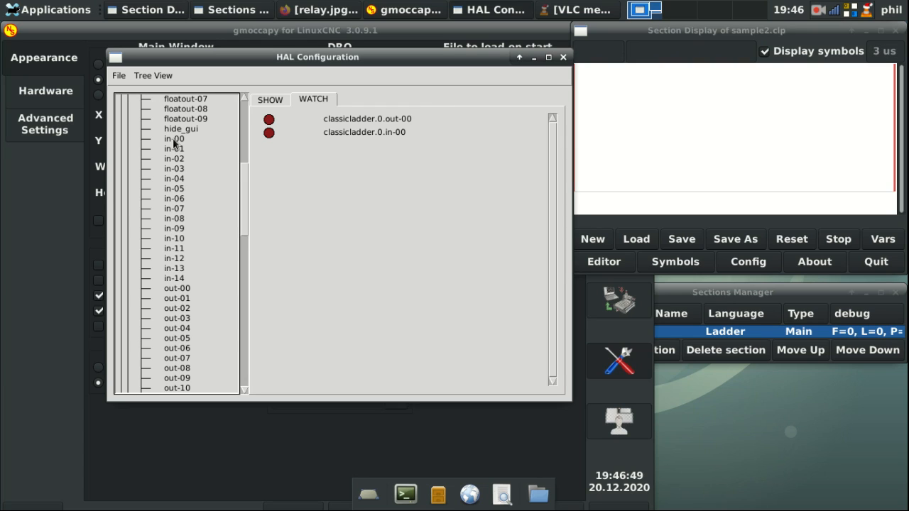
double_click(173, 148)
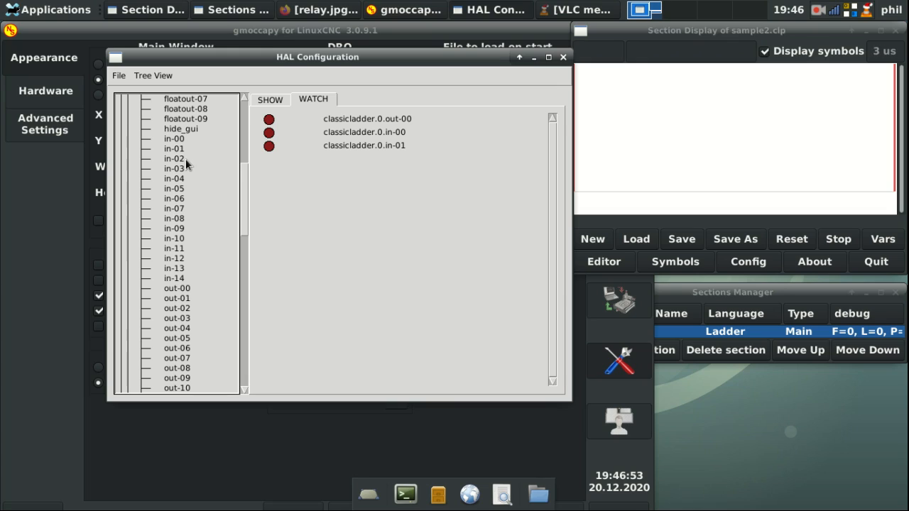
double_click(175, 159)
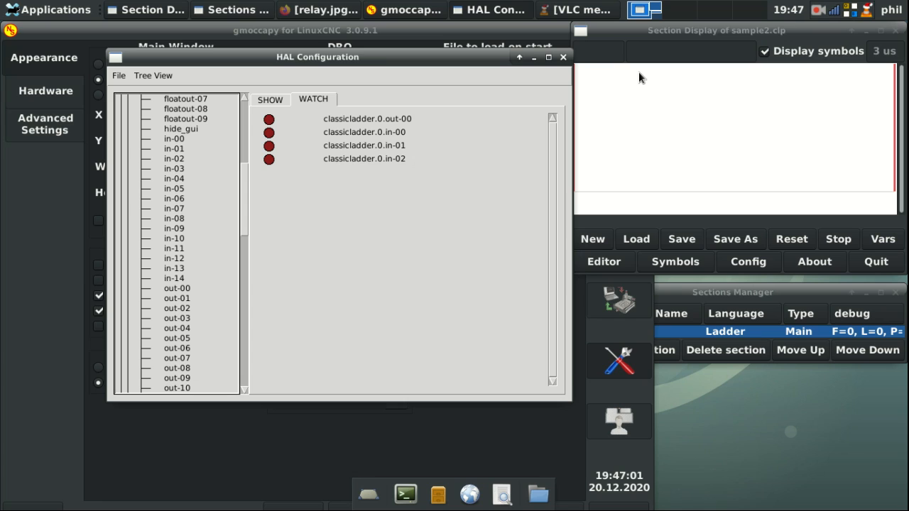
scroll(211, 223, "down", 10)
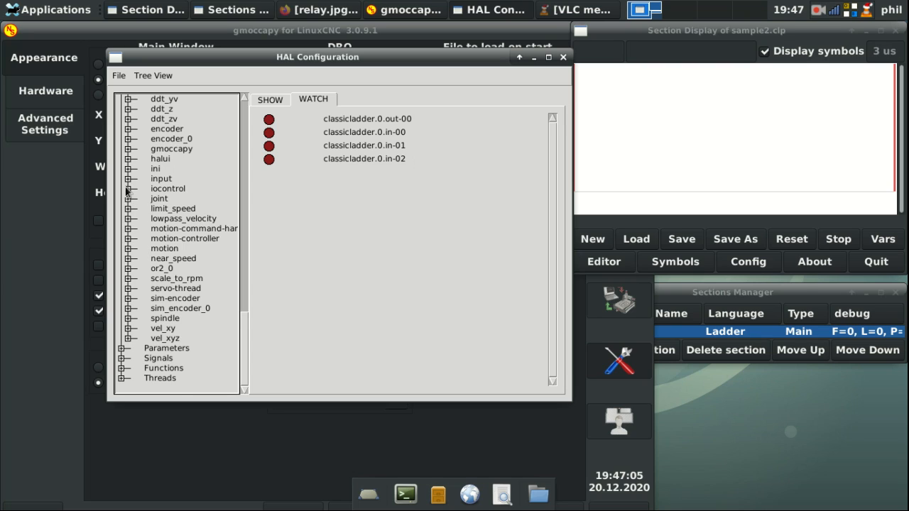
scroll(127, 199, "up", 2)
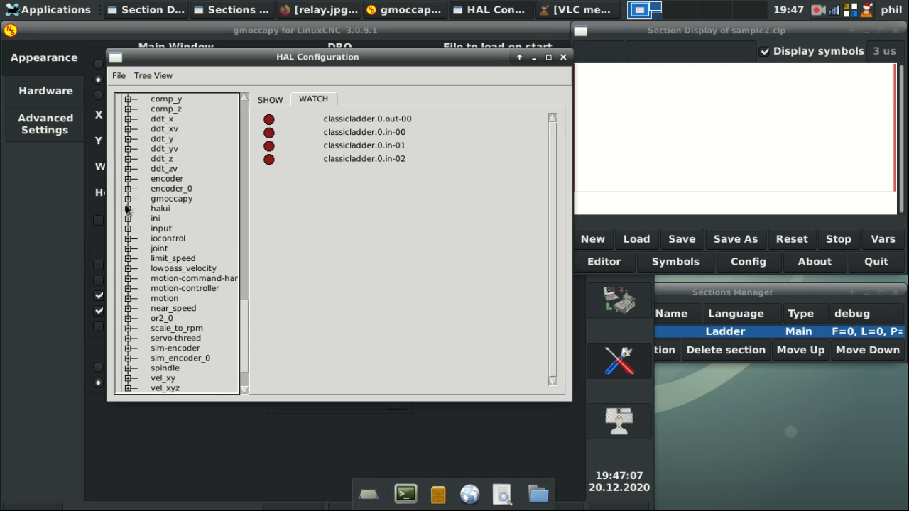
left_click(129, 299)
scroll(185, 230, "down", 10)
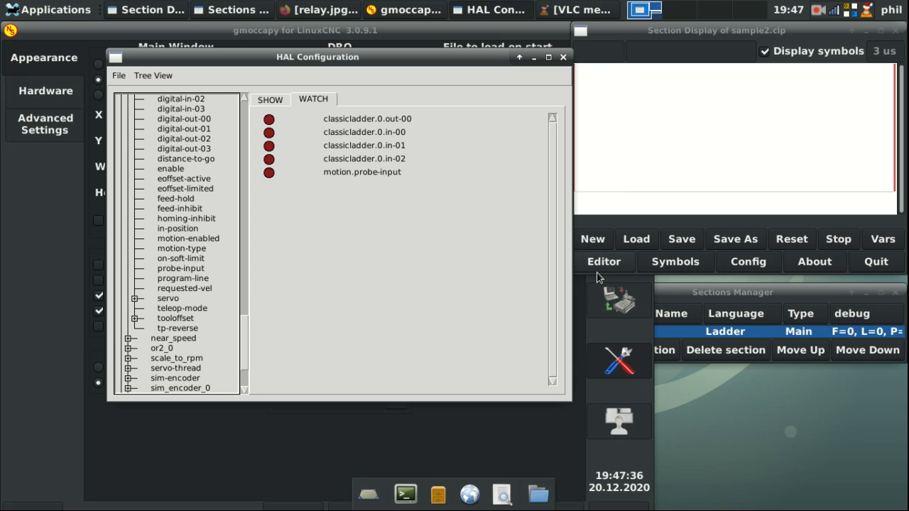
Step: Draw a horizontal wire across the top row and place the %Q0 coil at the rung's end
left_click(624, 108)
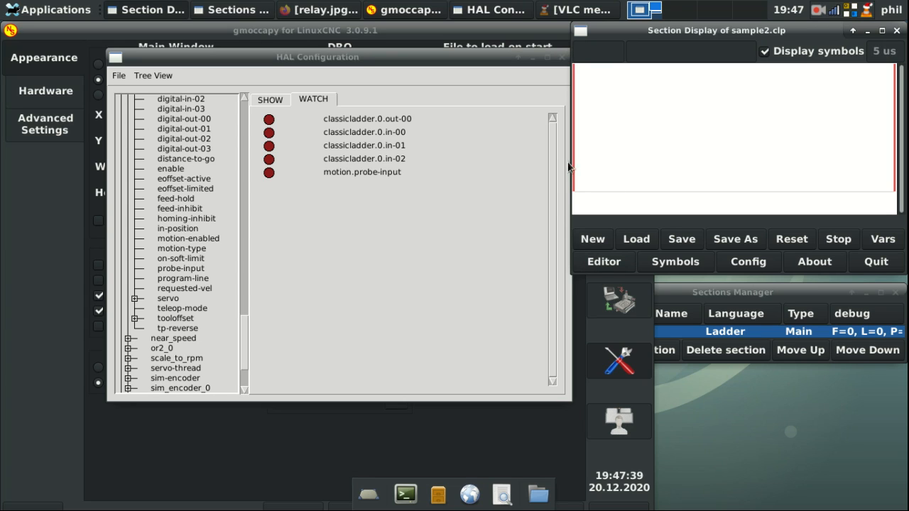
left_click(600, 264)
left_click(454, 181)
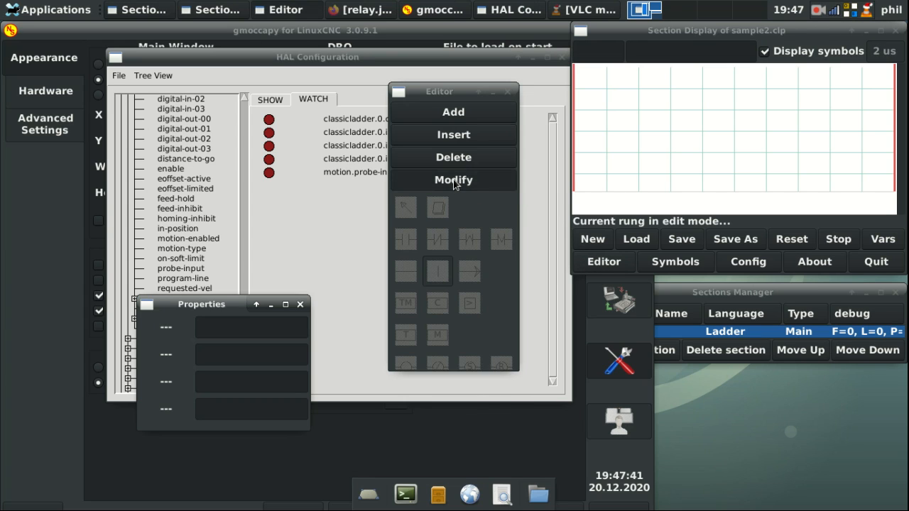
left_click(482, 235)
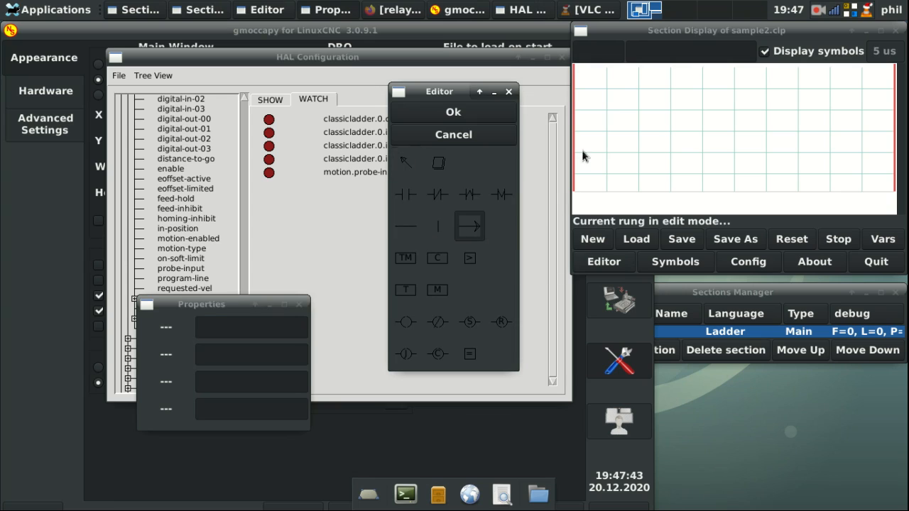
left_click(596, 81)
left_click(407, 323)
left_click(877, 82)
left_click(442, 113)
Step: Place an %I0 contact and a second contact below it, setting its variable to %I1
left_click_drag(449, 92, 258, 238)
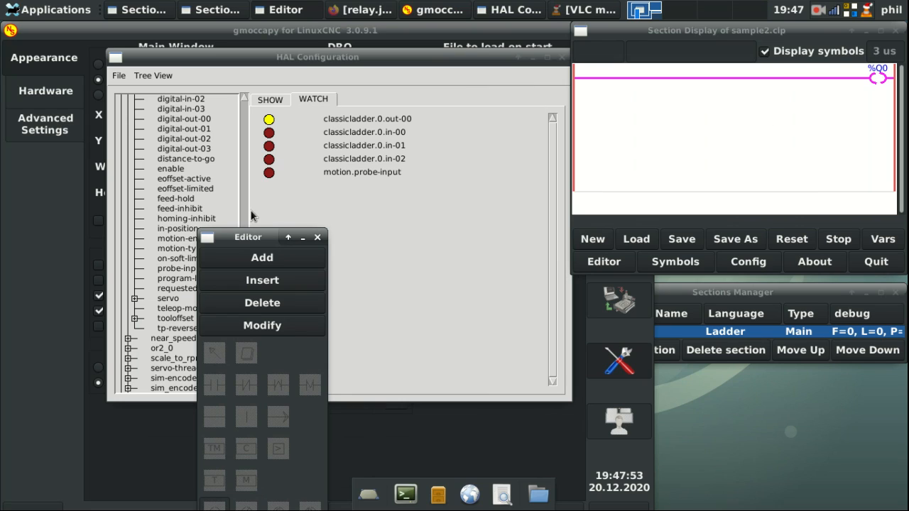
left_click_drag(247, 240, 475, 172)
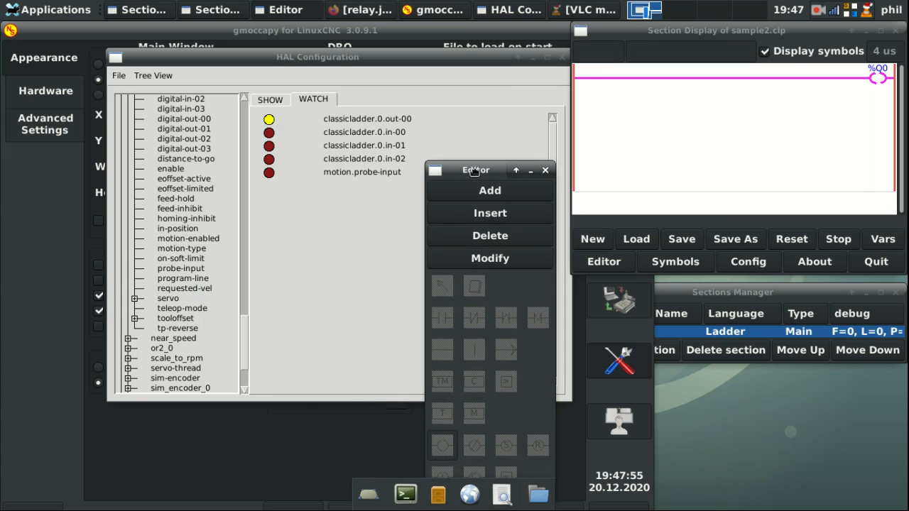
left_click(478, 255)
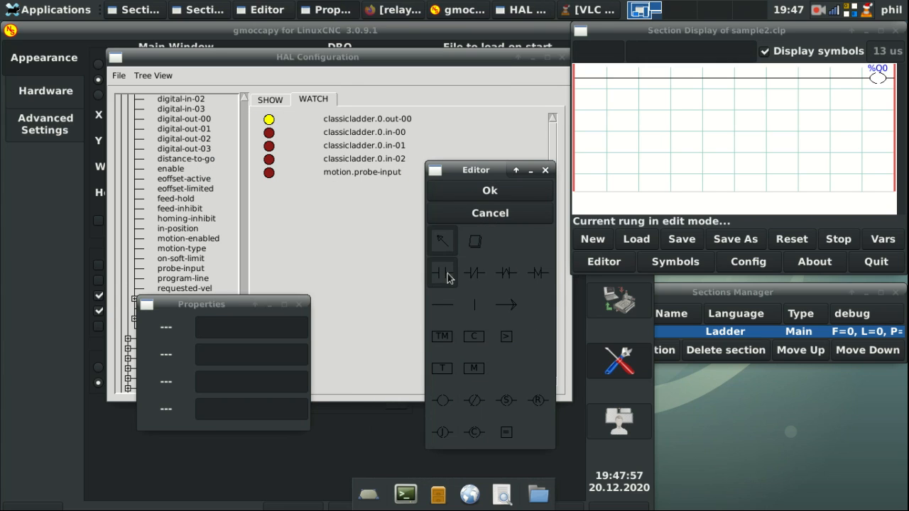
left_click(596, 77)
left_click(596, 76)
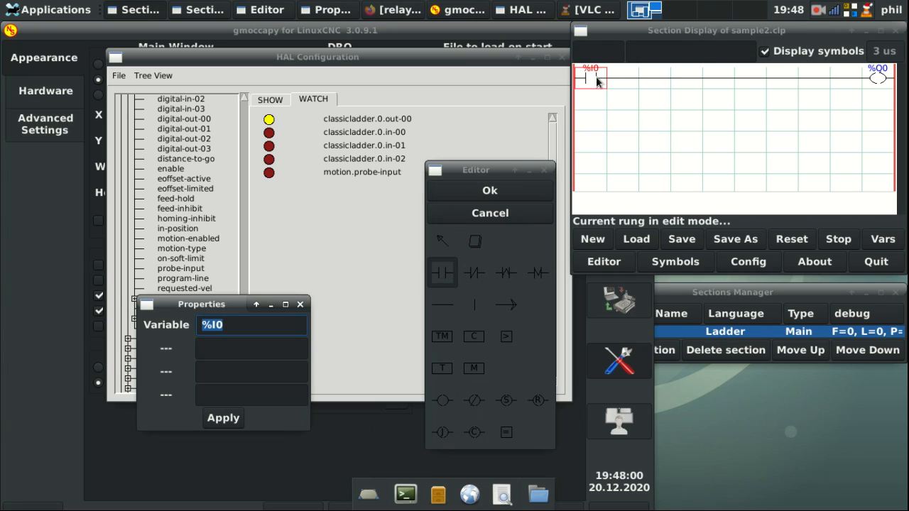
left_click(597, 102)
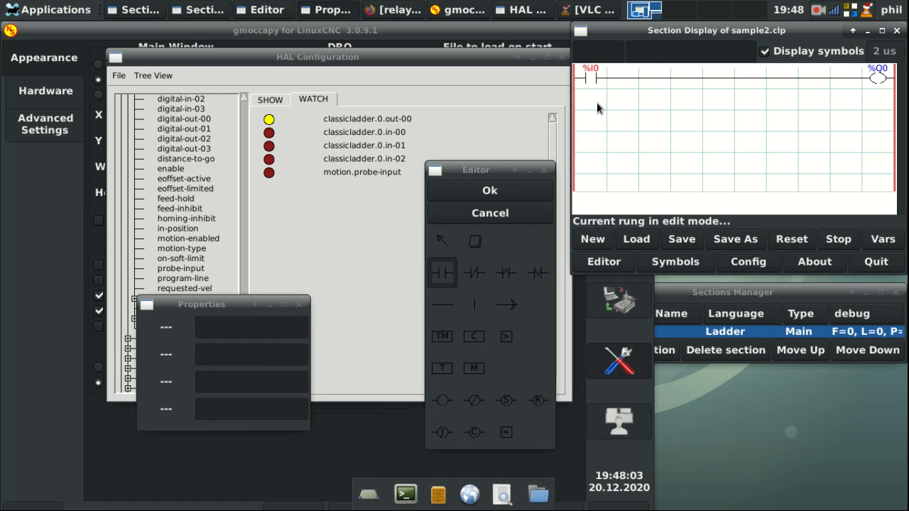
left_click(258, 321)
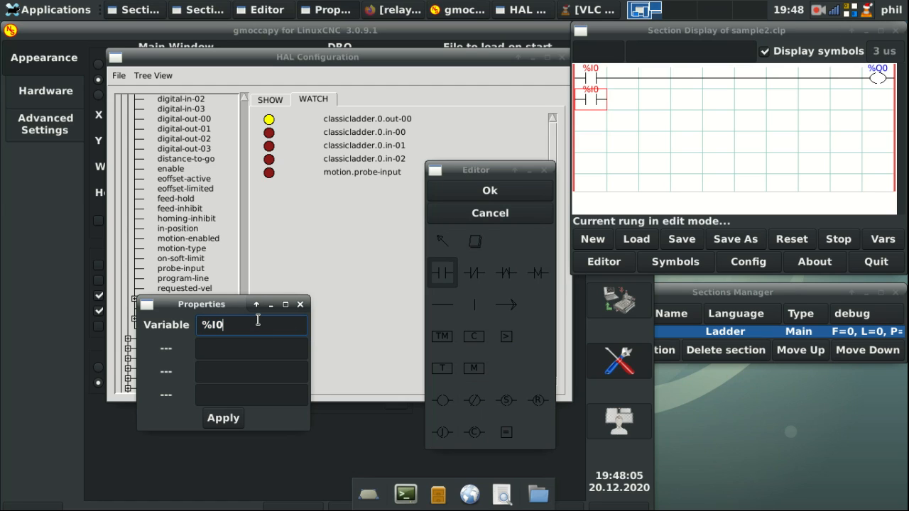
key("BackSpace")
type("1")
key("Return")
Step: Join the branches with a vertical connection, confirm the rung, and raise HAL Configuration
left_click(478, 309)
left_click(607, 95)
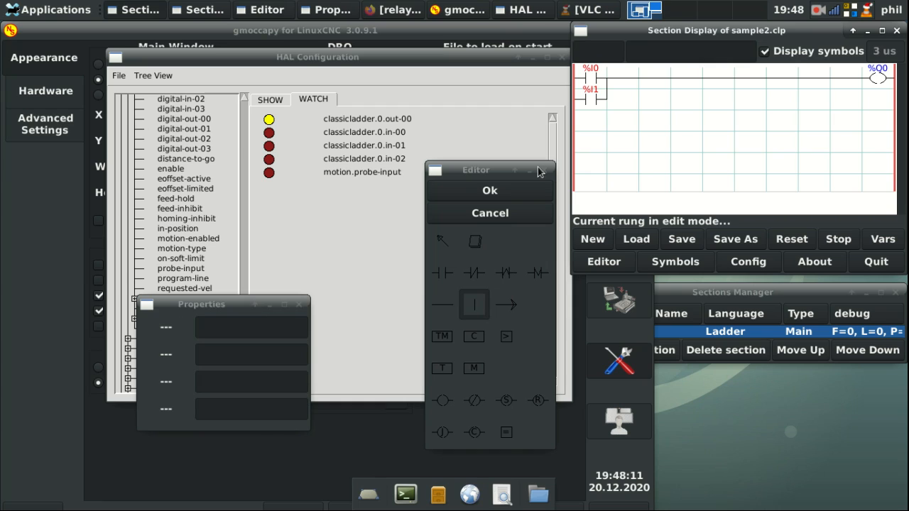
left_click(489, 192)
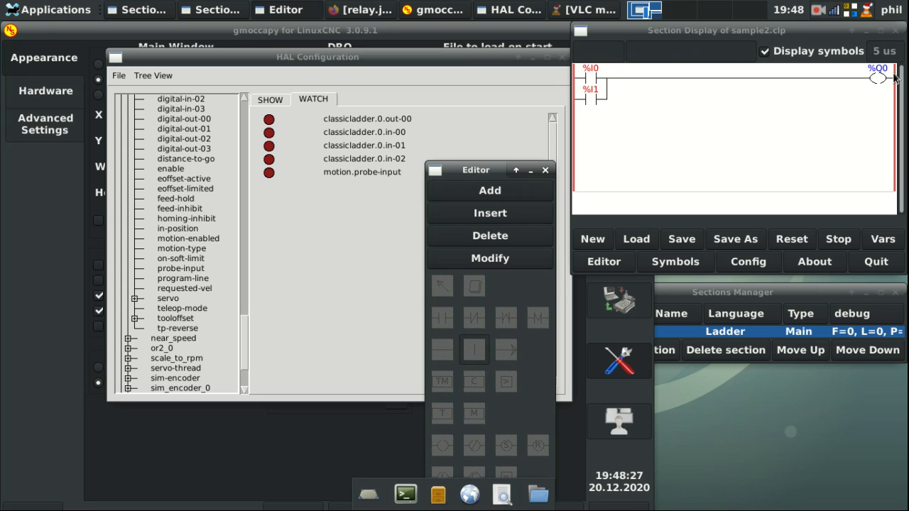
left_click(355, 207)
Step: Toggle classicladder.0.in-00 true, then false, with setp commands
left_click(268, 101)
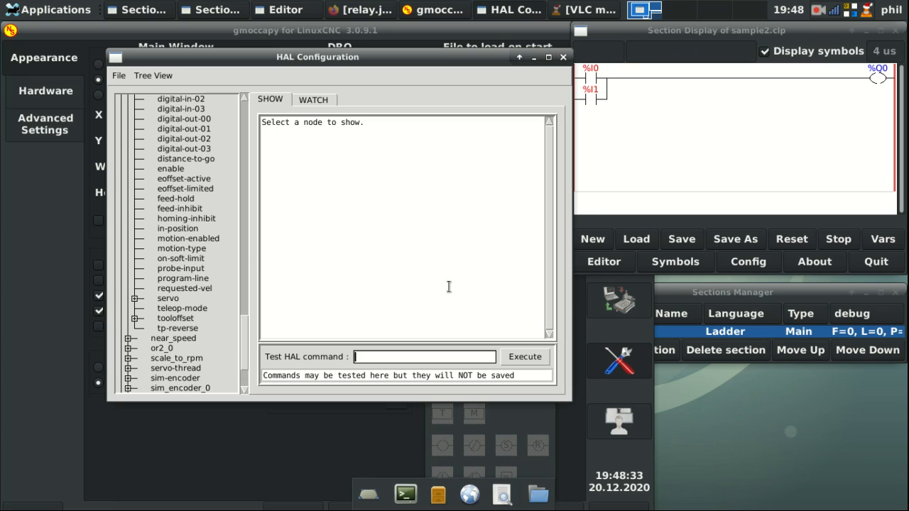
type("setp classicladder")
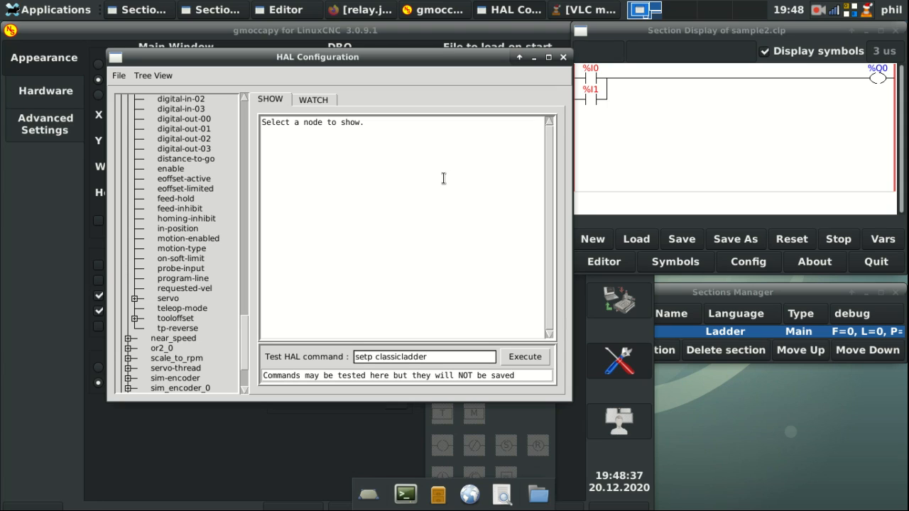
type(".0.in-00 true")
key("Return")
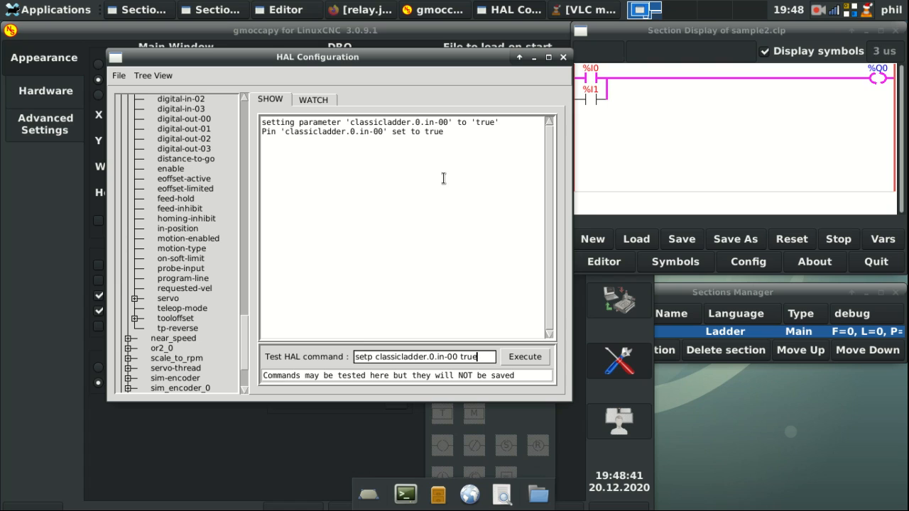
left_click_drag(479, 61, 449, 34)
left_click_drag(449, 330, 430, 329)
key("BackSpace")
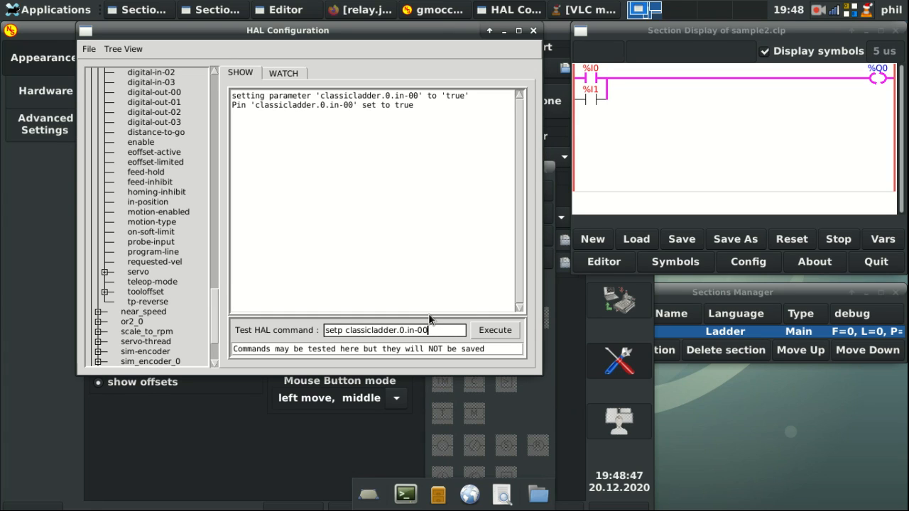
type("false")
key("Return")
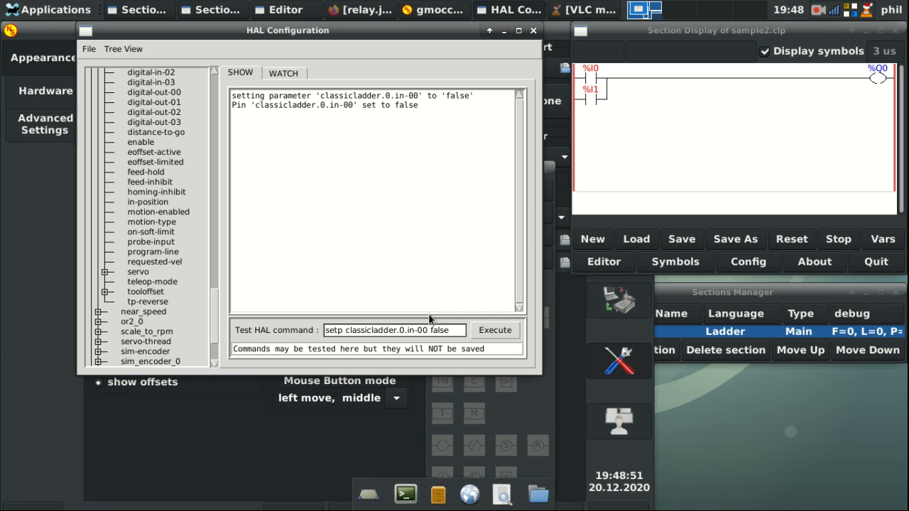
Step: Run setp classicladder.0.in-01 true, then clear the command field
key("BackSpace")
key("BackSpace")
type("1 true")
key("Return")
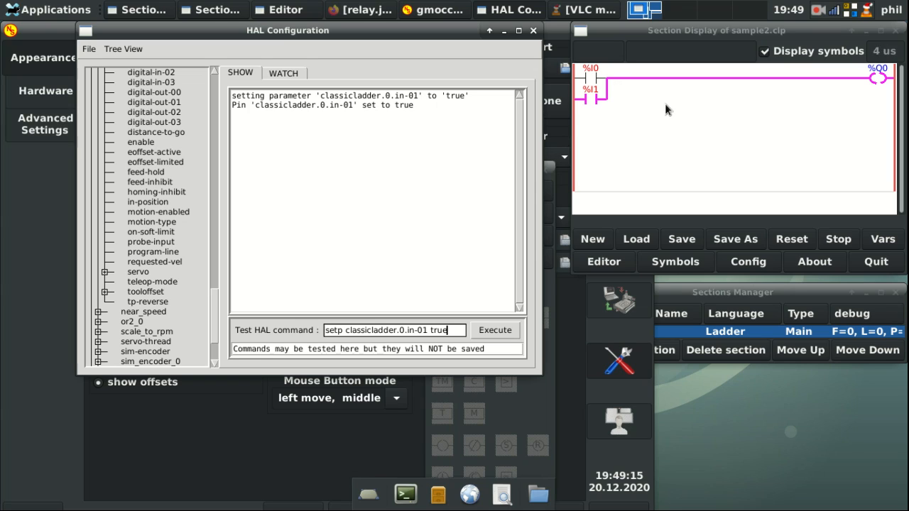
left_click_drag(448, 330, 271, 325)
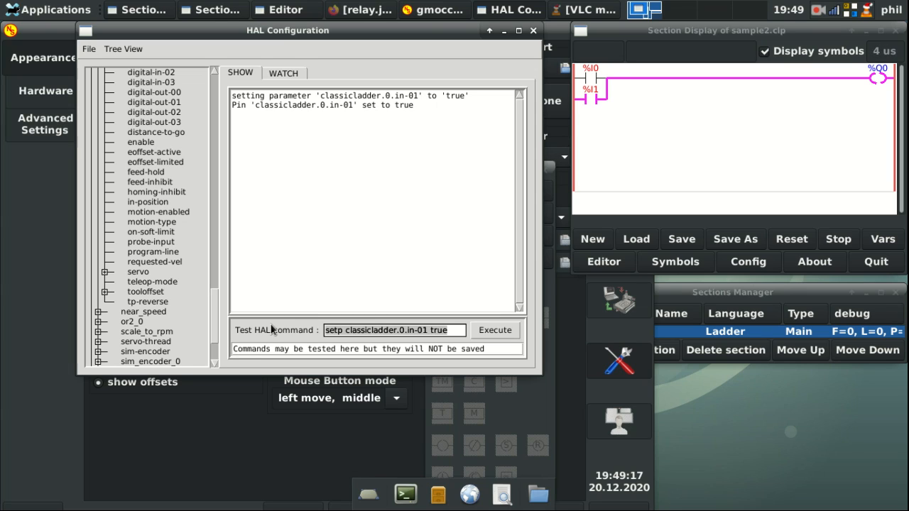
key("BackSpace")
left_click(615, 181)
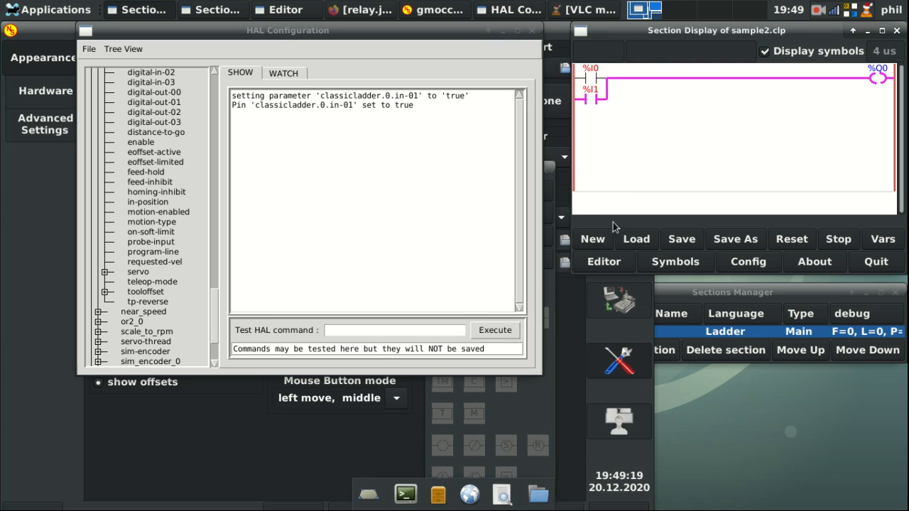
left_click(604, 262)
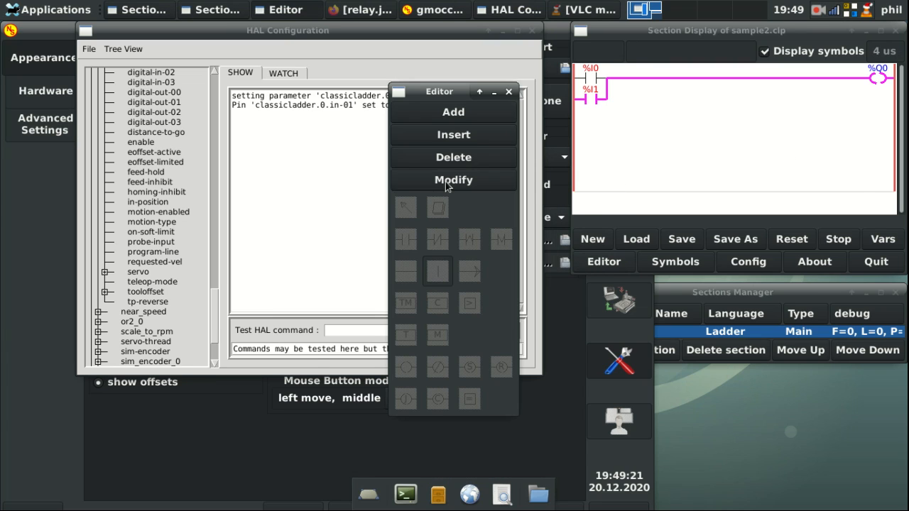
Step: Add a vertical connection joining the %I0 and %I1 branches
left_click(446, 182)
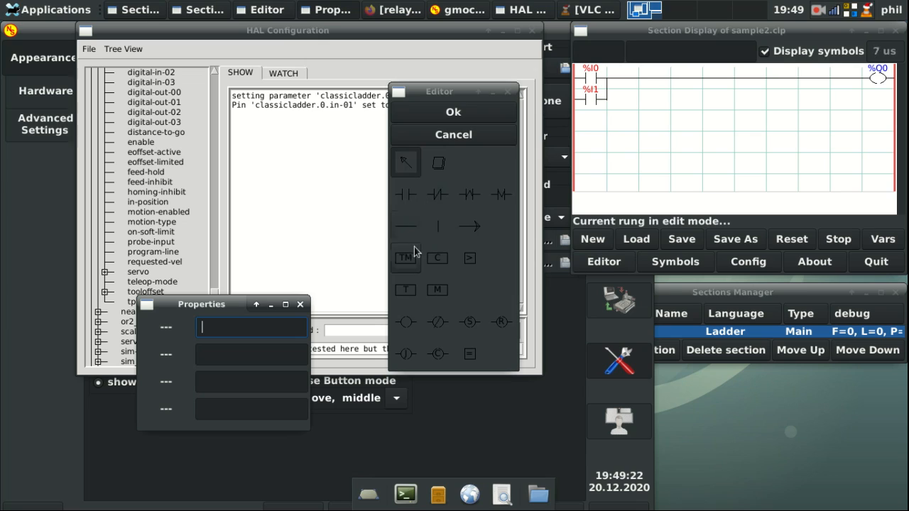
left_click(437, 226)
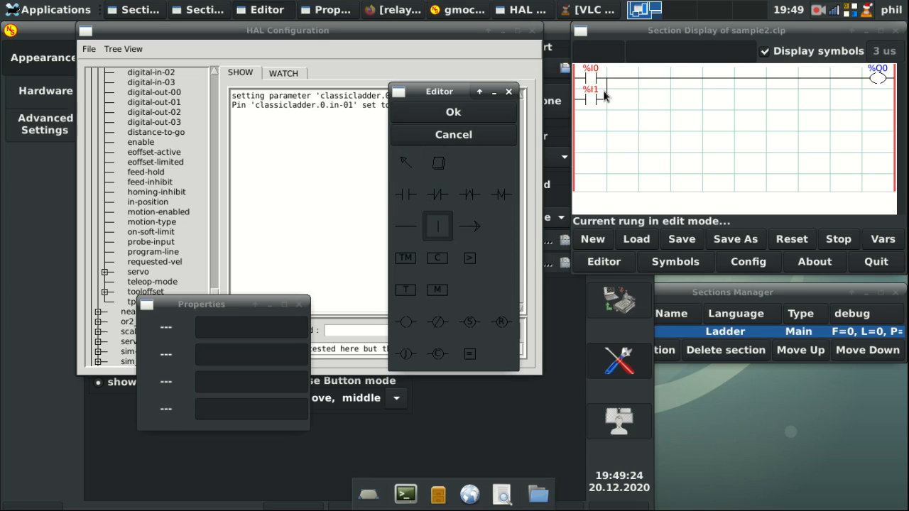
left_click(606, 94)
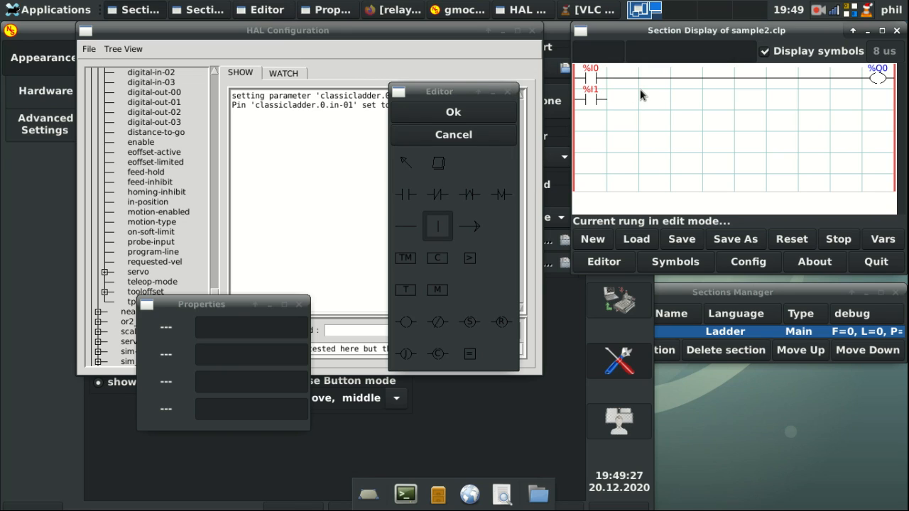
left_click(640, 95)
Step: Place a normally-open contact after %I1 and a normally-closed %I2 contact after %I0
left_click(407, 194)
left_click(623, 94)
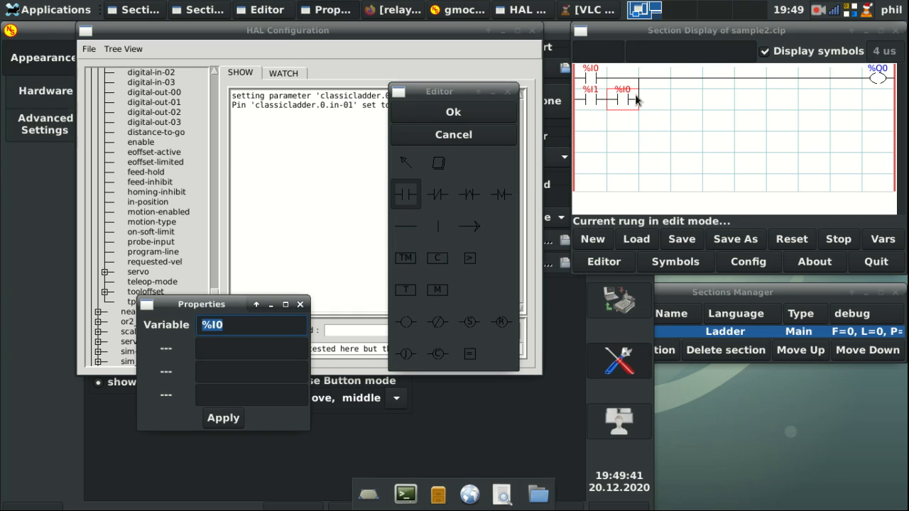
left_click(438, 194)
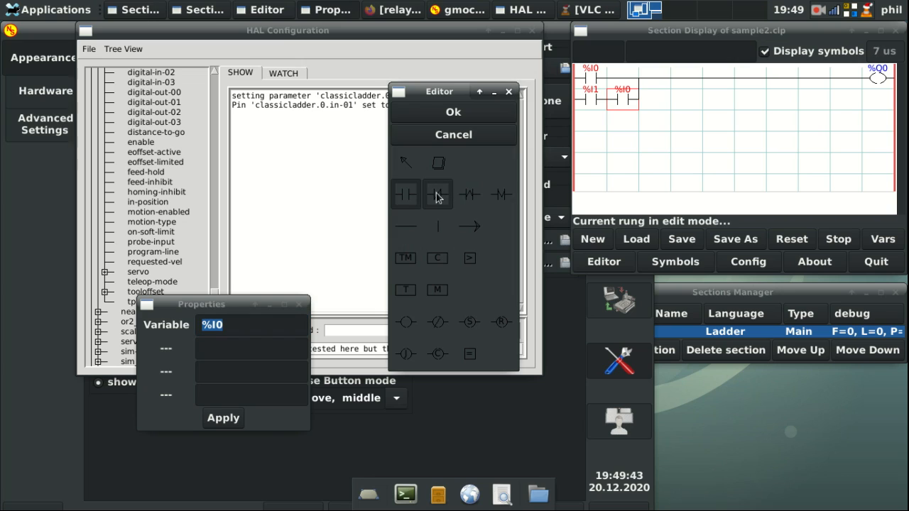
left_click(622, 78)
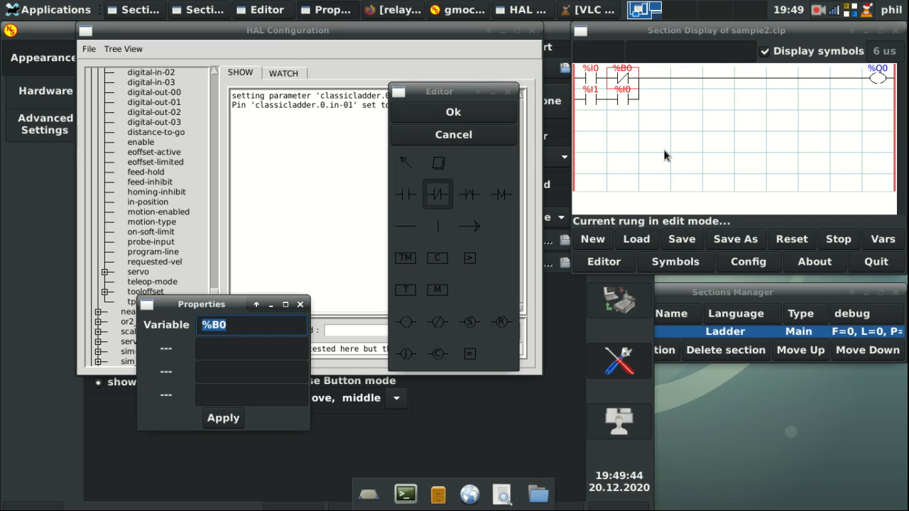
left_click(620, 76)
left_click(620, 79)
left_click(278, 328)
key("BackSpace")
type("2")
key("Return")
Step: Set the lower contact's variable to %I2 and confirm the modified rung
left_click(406, 162)
left_click(619, 96)
left_click(619, 96)
left_click(232, 324)
type("2")
key("Return")
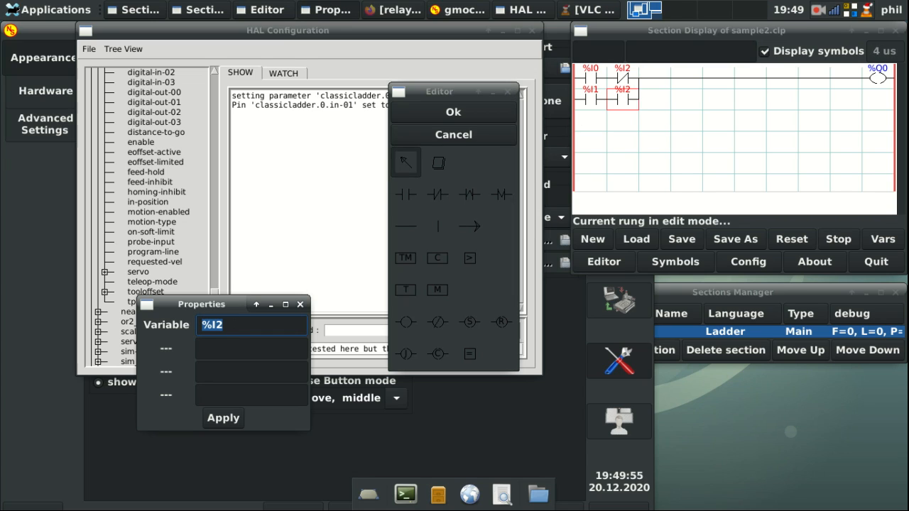
left_click(468, 113)
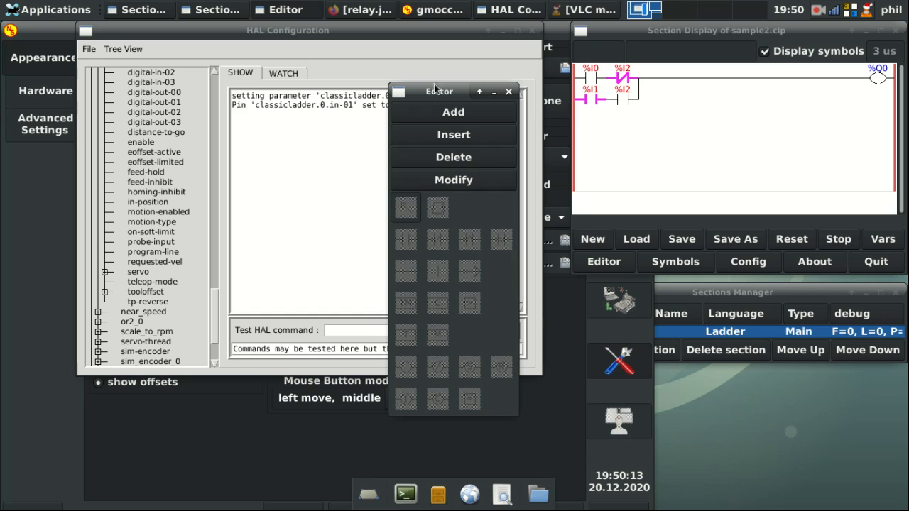
Step: Run setp classicladder.0.in-02 true, then setp classicladder.0.in-00 true
left_click(314, 195)
left_click(346, 331)
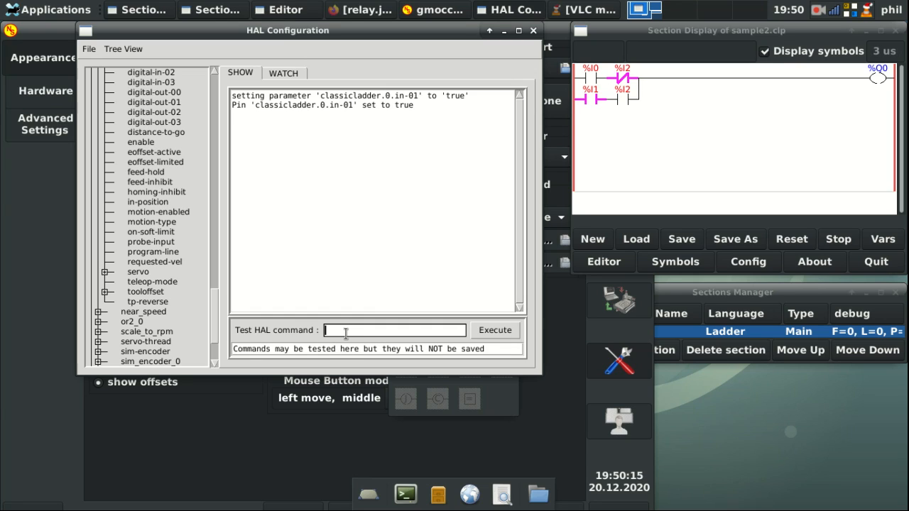
type("ser")
type("p clas")
type("sicladder.0.")
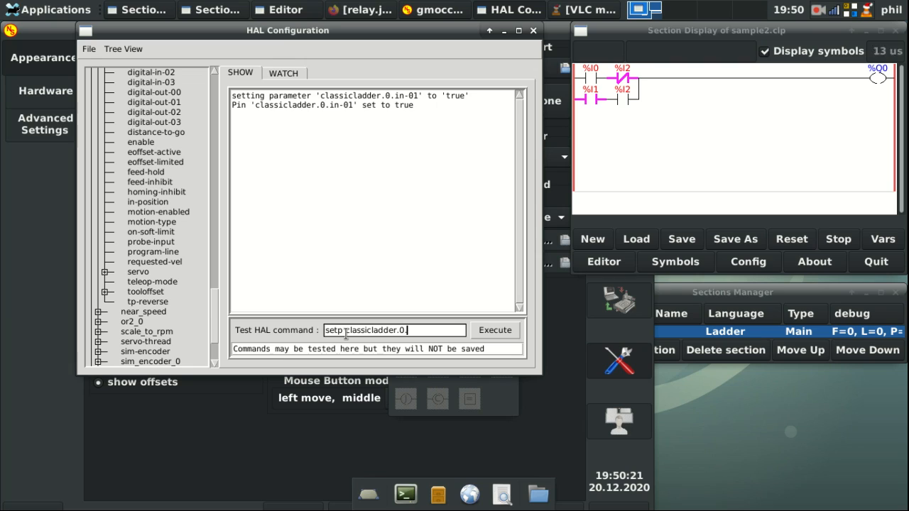
type("in-02 true")
key("Return")
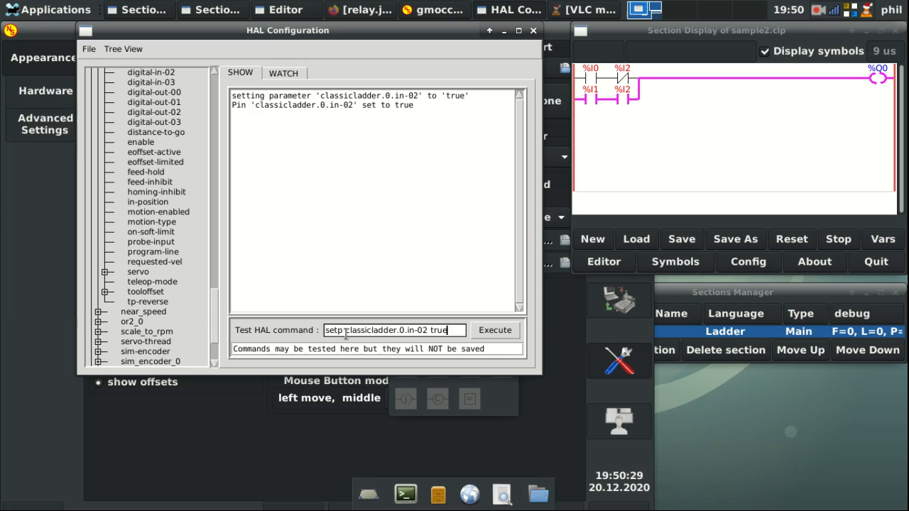
key("BackSpace")
key("BackSpace")
key("BackSpace")
type("00 true")
key("Return")
Step: Run setp classicladder.0.in-02 false and clear the command field
key("BackSpace")
key("BackSpace")
key("BackSpace")
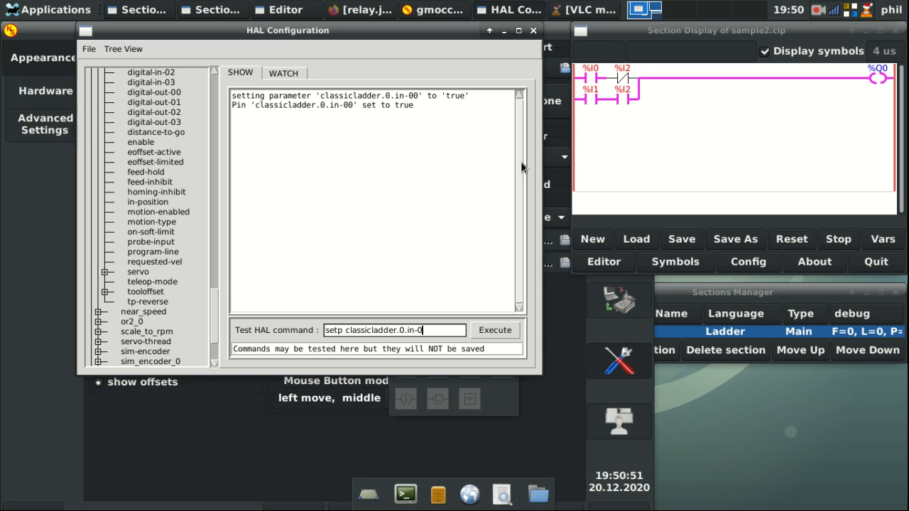
type("2 false")
key("Return")
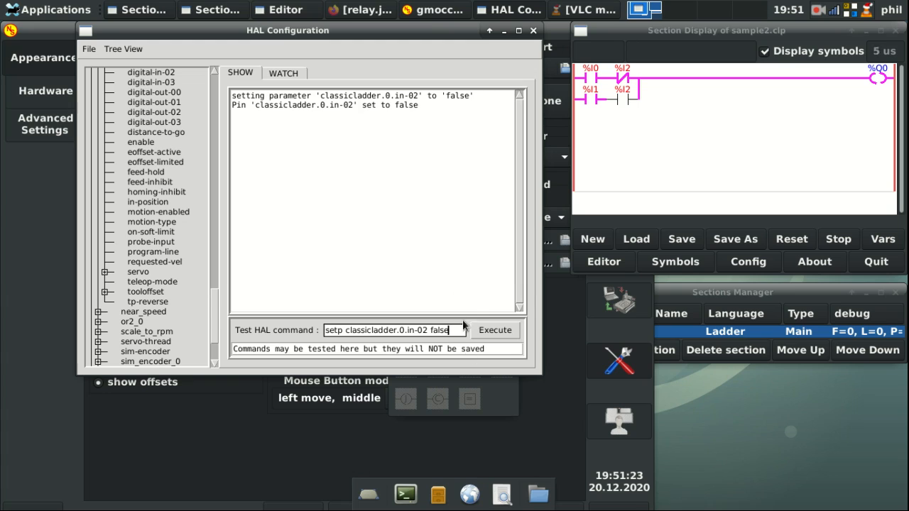
left_click_drag(458, 331, 248, 333)
key("BackSpace")
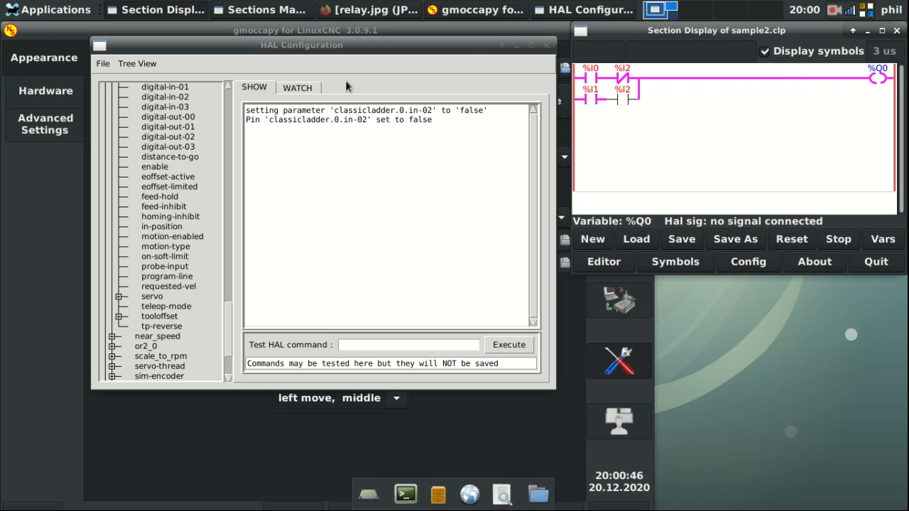
left_click(306, 86)
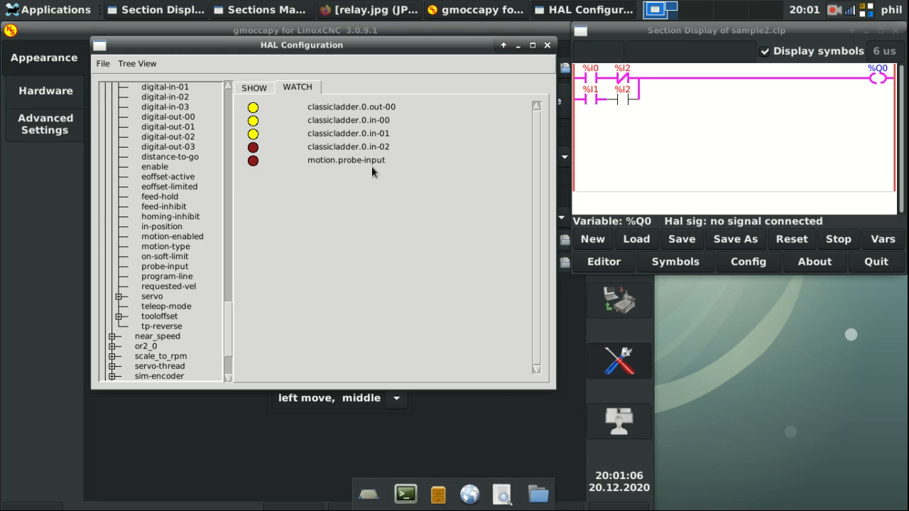
left_click(261, 88)
left_click(352, 341)
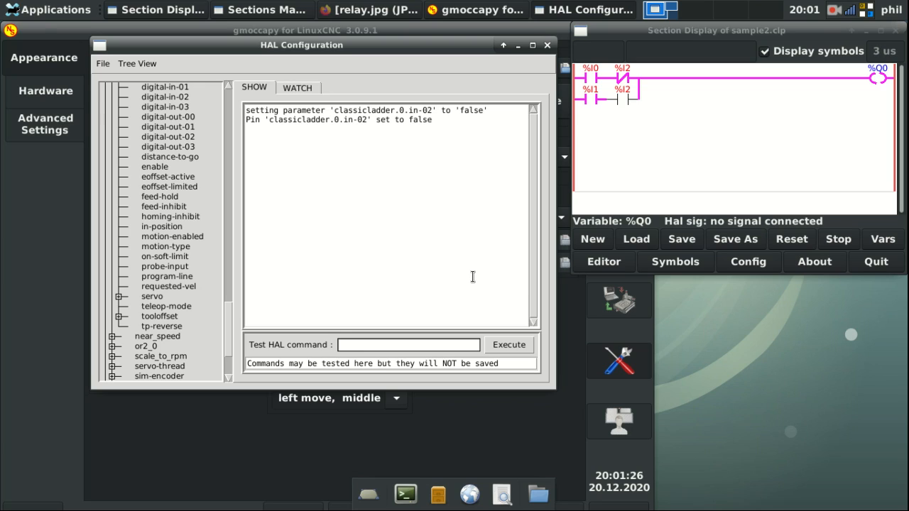
Step: Run 'net probe-in classicladder.0.out-00 motion.probe-input' and check the watched pins and %Q0
type("net probe-in classicladd")
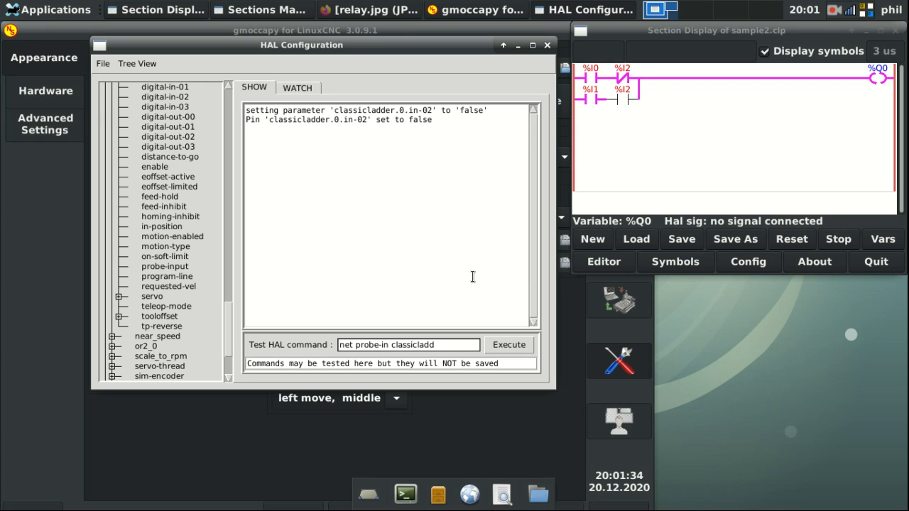
type("er.0.out-00")
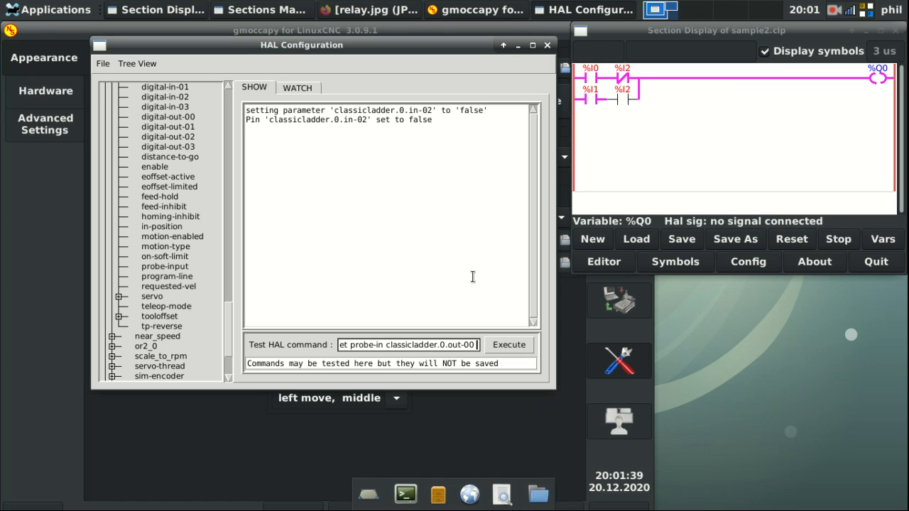
type(" motion")
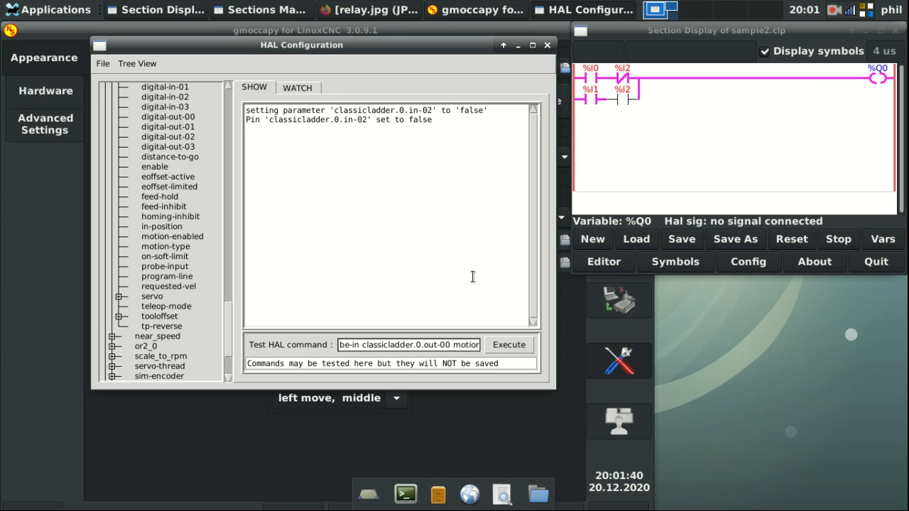
type(".probe-input")
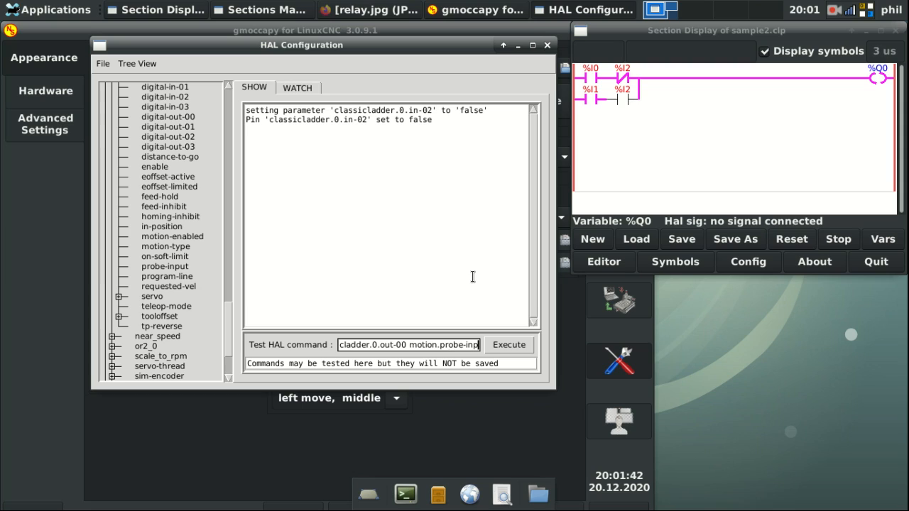
key("Return")
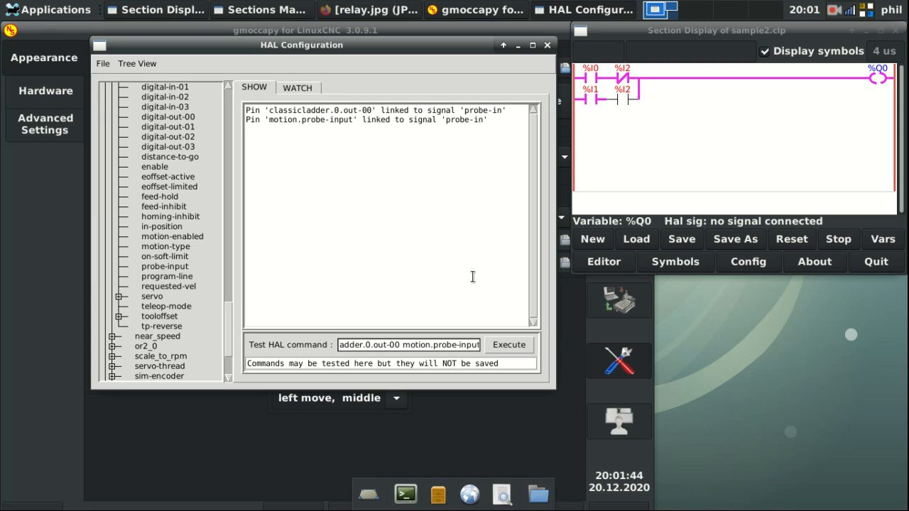
left_click(296, 86)
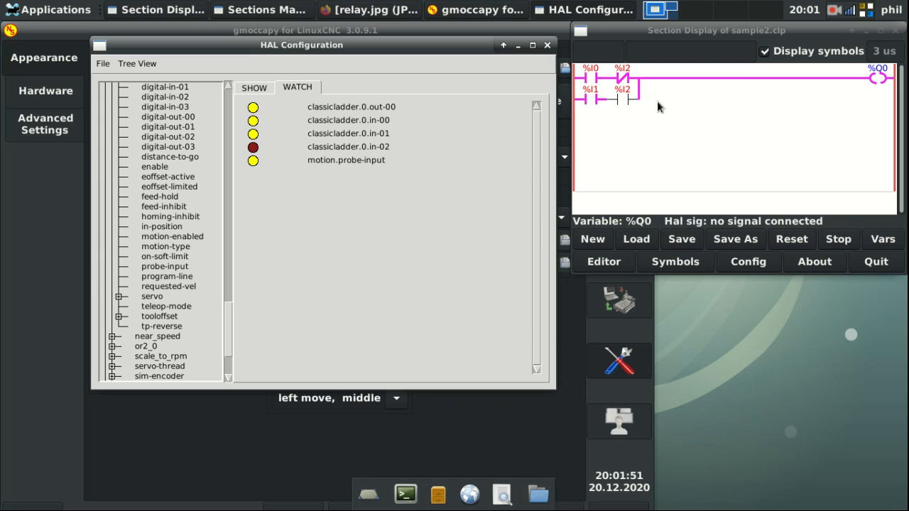
left_click(881, 78)
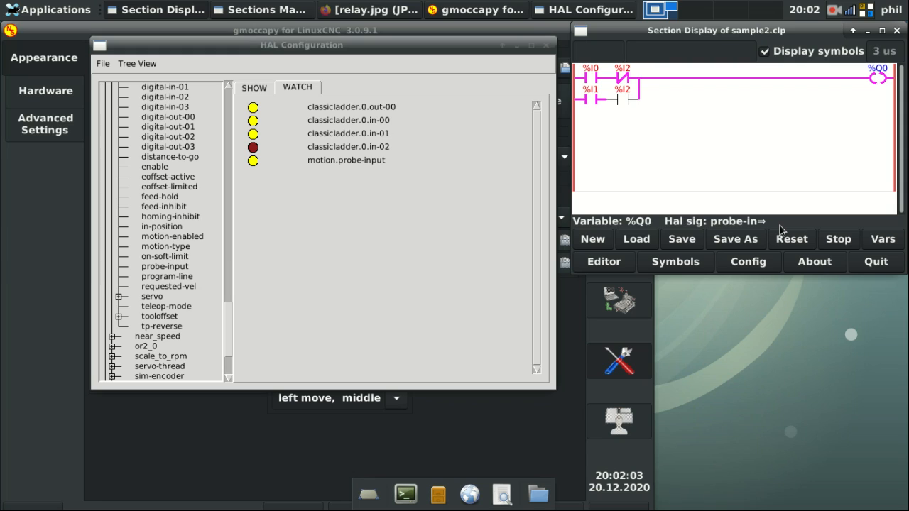
Step: Clear the old command and run setp classicladder.0.in-00 false
left_click(444, 262)
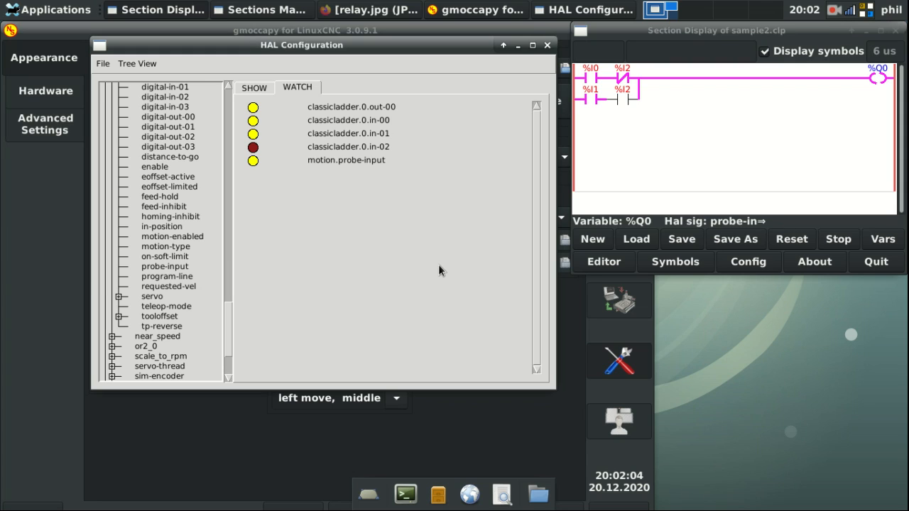
left_click(259, 91)
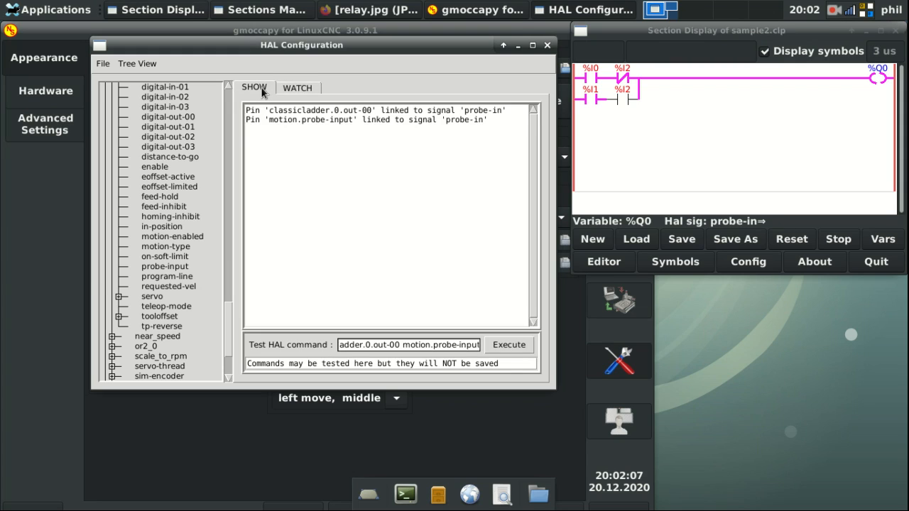
left_click_drag(483, 346, 4, 348)
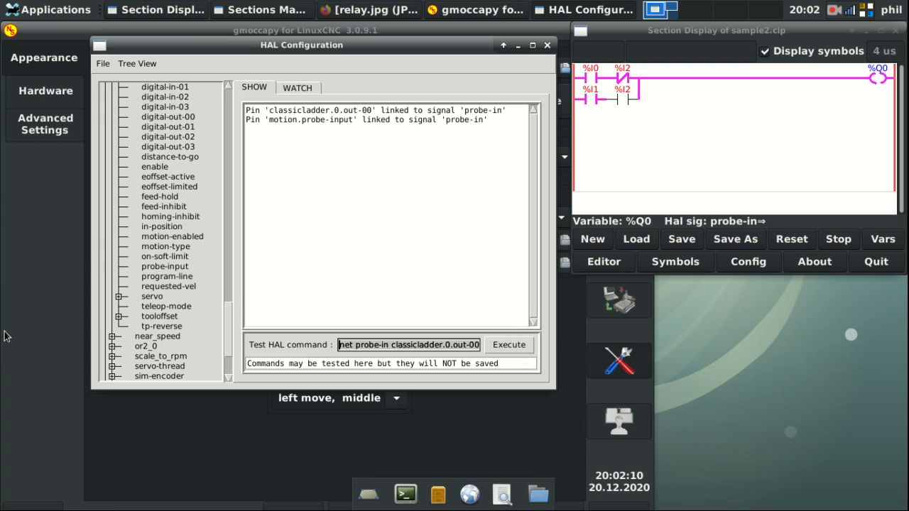
key("BackSpace")
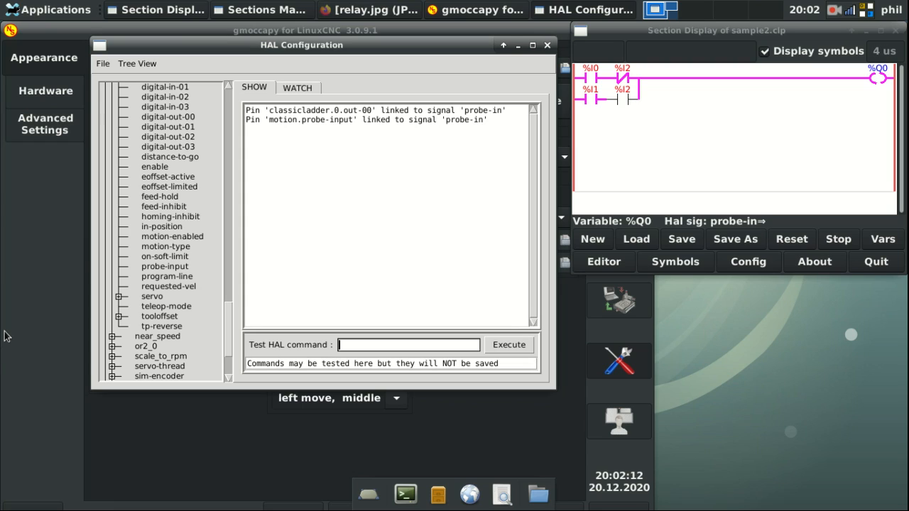
type("setp")
type("classicladder.0.in-00 false")
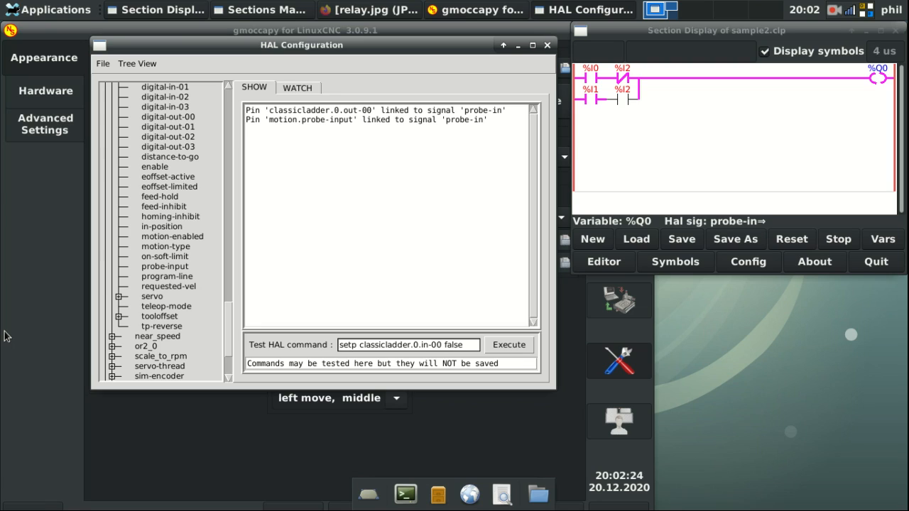
key("Return")
Step: Run setp classicladder.0.in-01 false and check that the watched pins read off
key("BackSpace")
key("BackSpace")
key("BackSpace")
key("BackSpace")
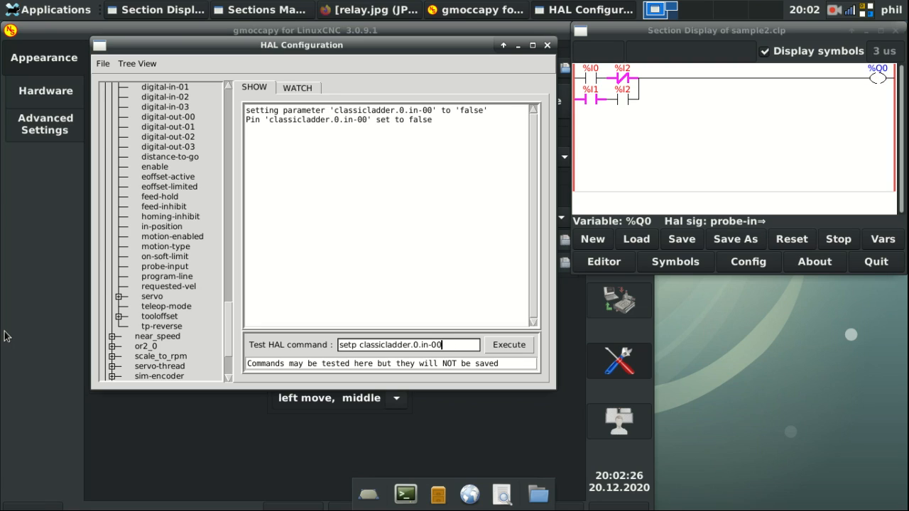
key("BackSpace")
type("1 false")
key("Return")
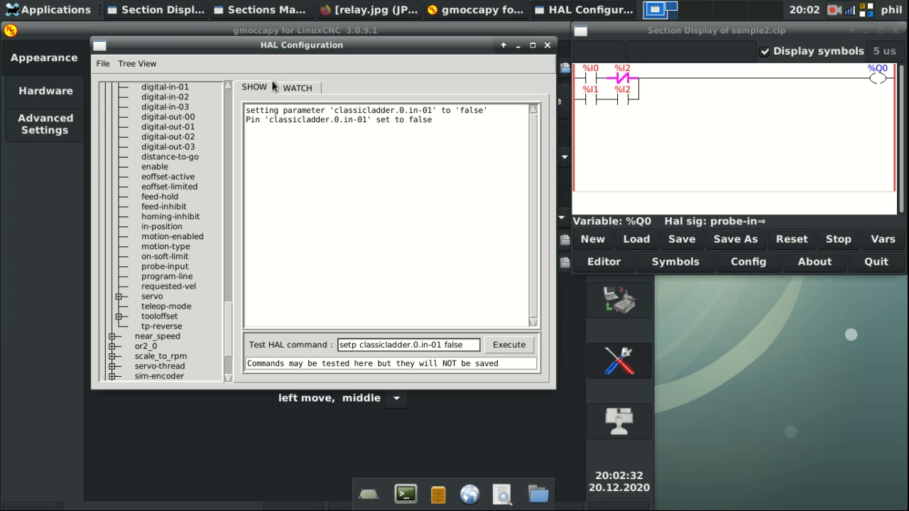
left_click(290, 86)
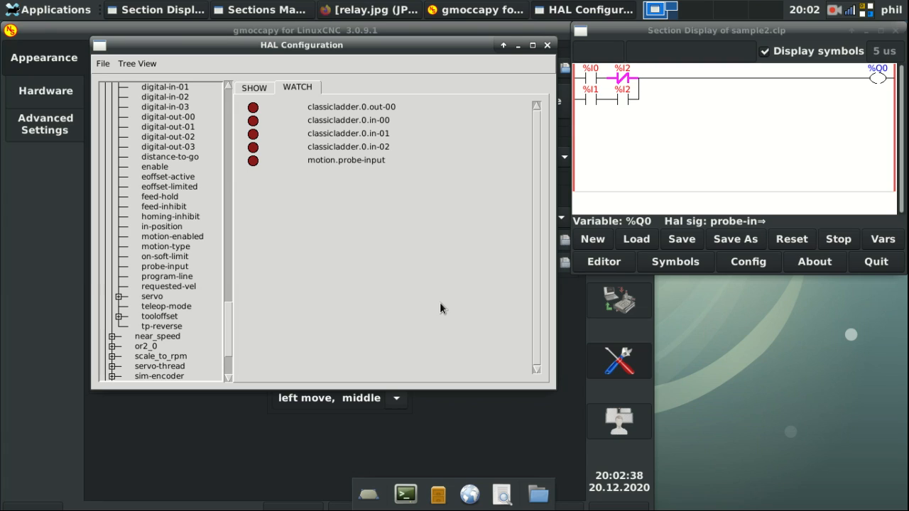
Step: Check the signal feeding %I0 and scroll the HAL pin tree up to the motion pins
left_click(590, 78)
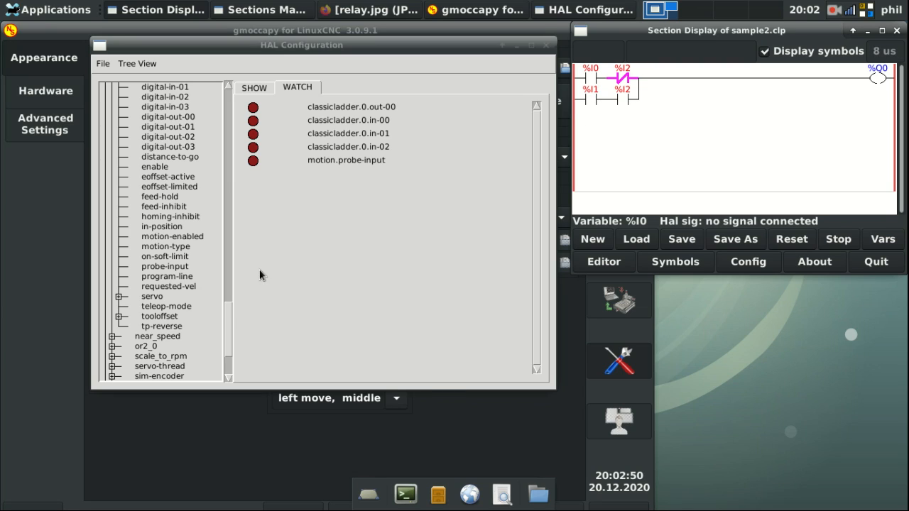
left_click_drag(226, 313, 219, 285)
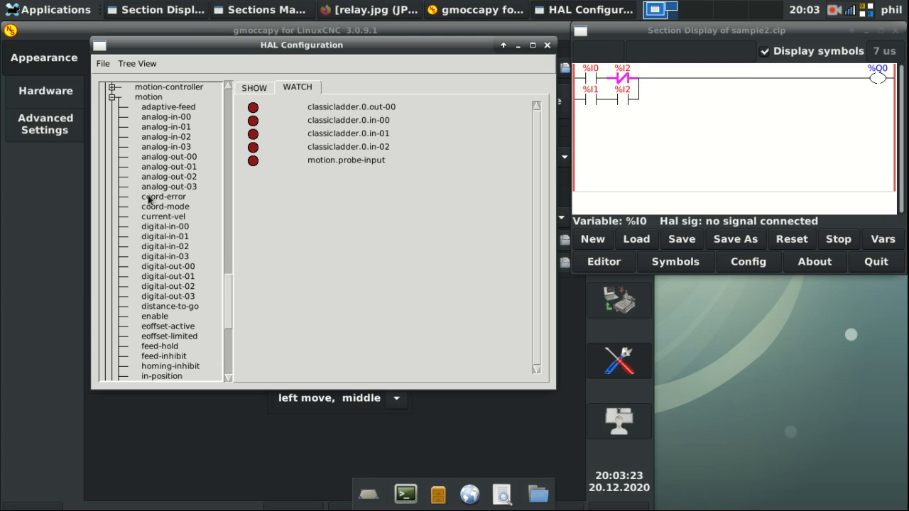
Step: Watch motion.digital-in-00, digital-in-03 and digital-out-03, then select the old command text
left_click(160, 227)
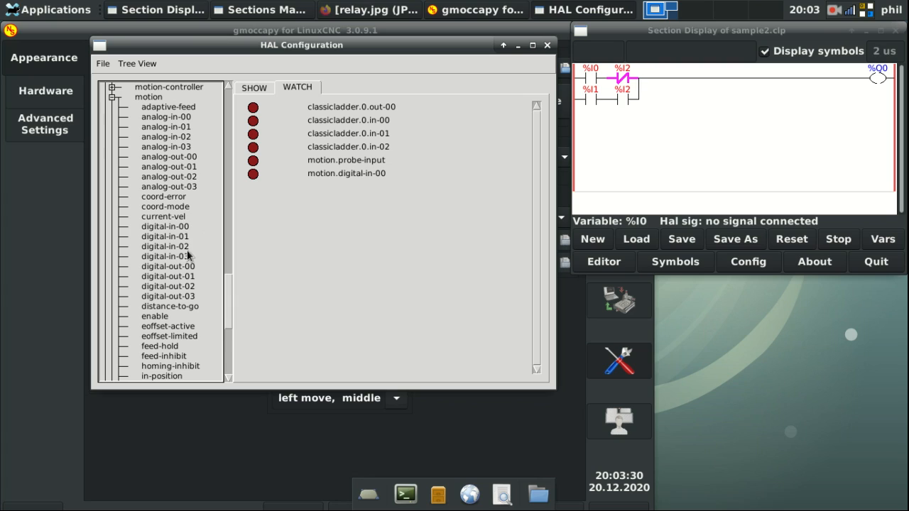
left_click(592, 94)
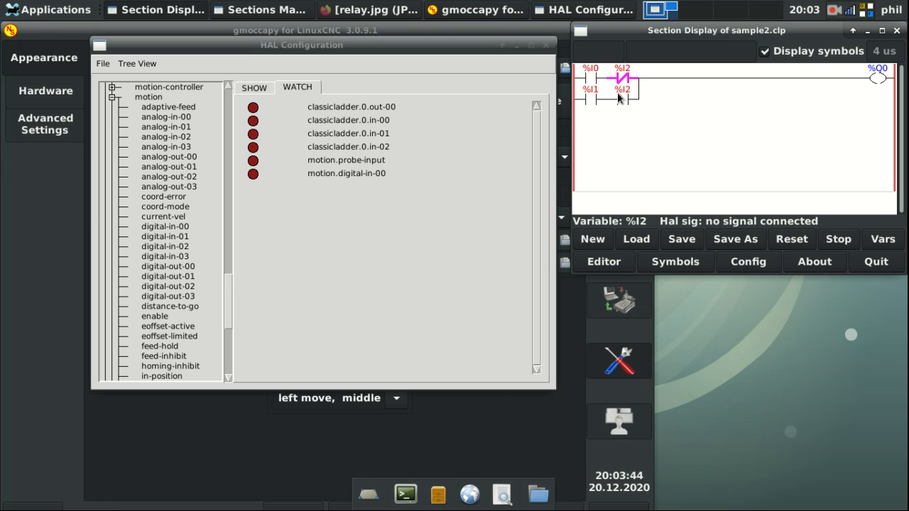
left_click(163, 256)
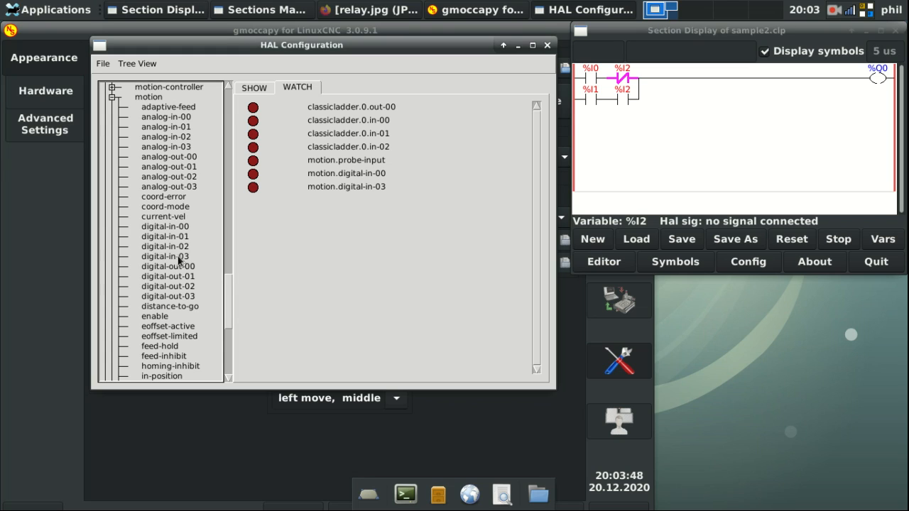
left_click(170, 297)
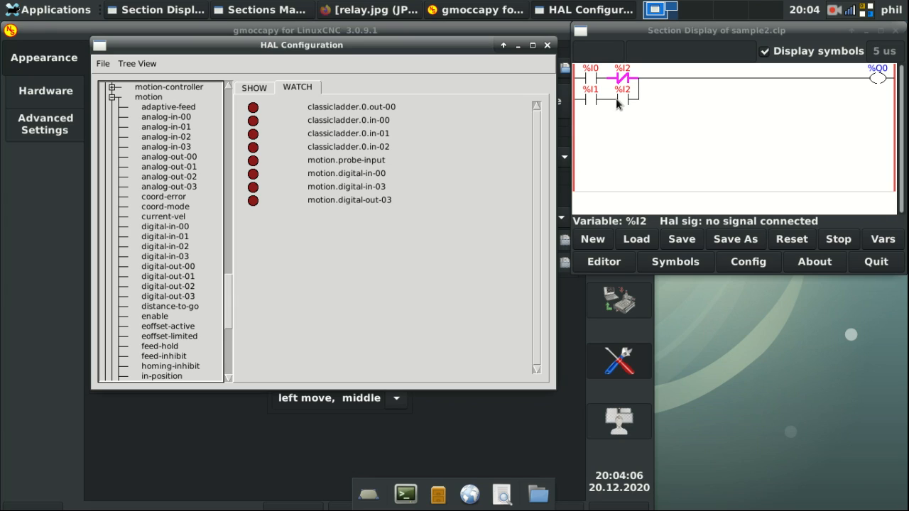
left_click(254, 87)
left_click_drag(471, 349, 192, 334)
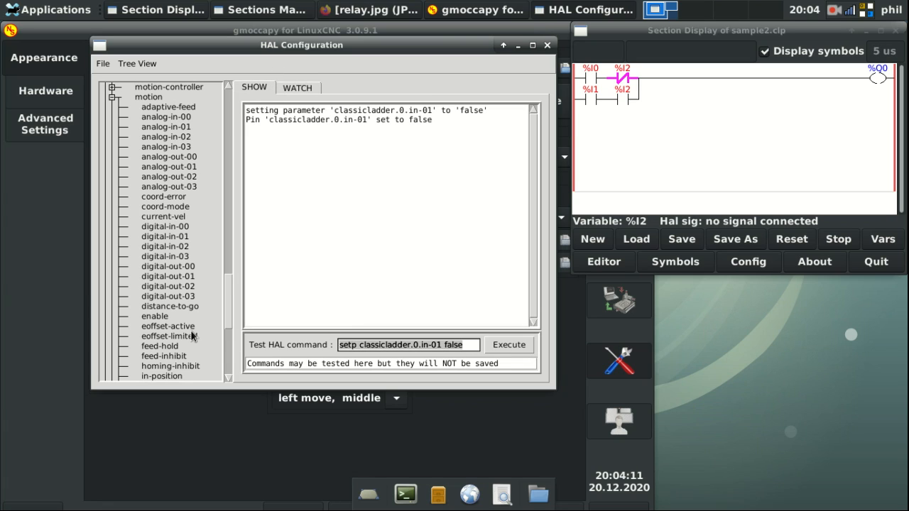
Step: Net classicladder.0.in-02 and motion.digital-out-03 together on a new signal named 'relay'
type("net relay ")
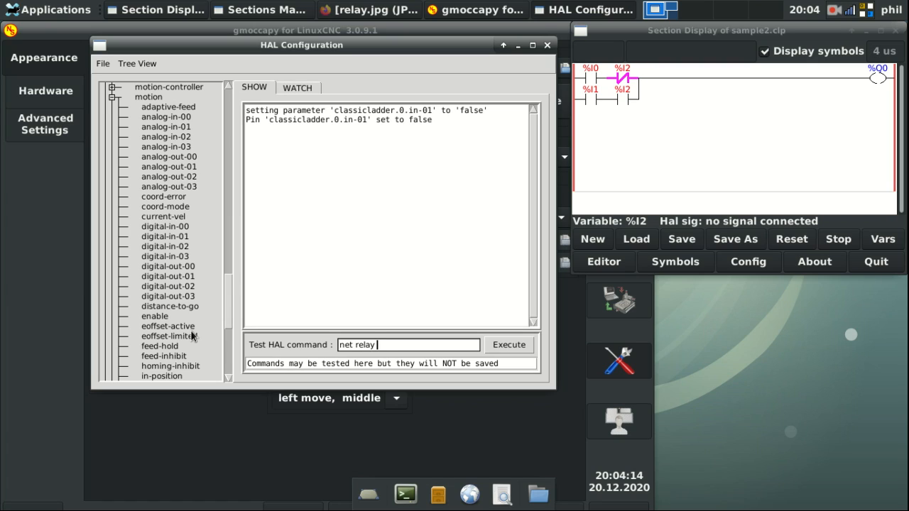
type("classicladder.0.in-02")
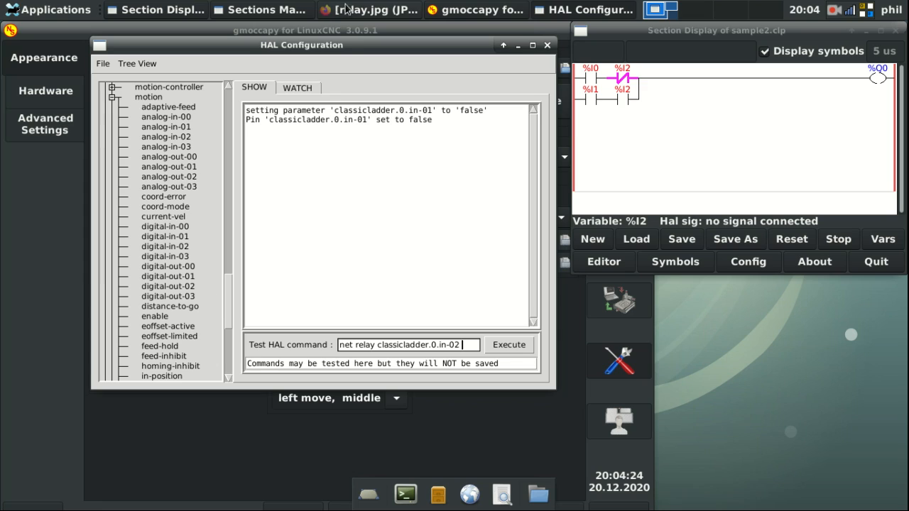
left_click(296, 90)
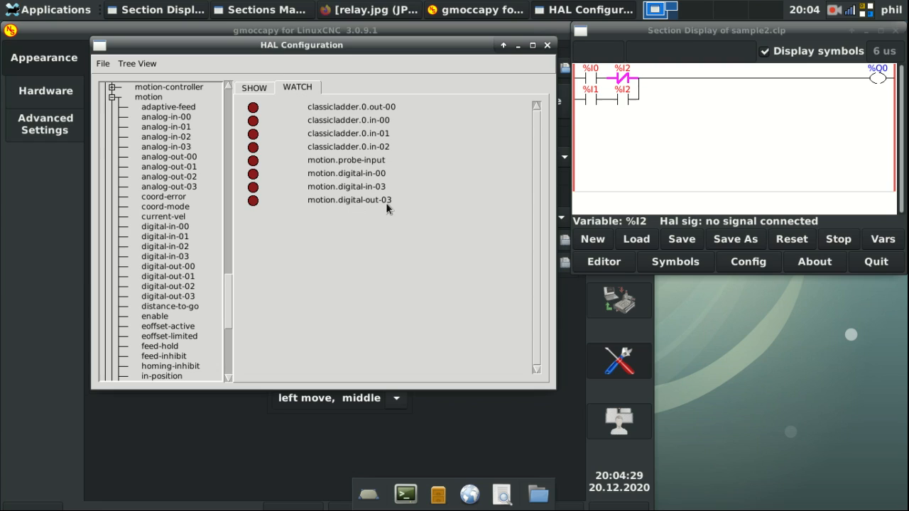
left_click(257, 86)
type("motion.digital0")
key("BackSpace")
type("-")
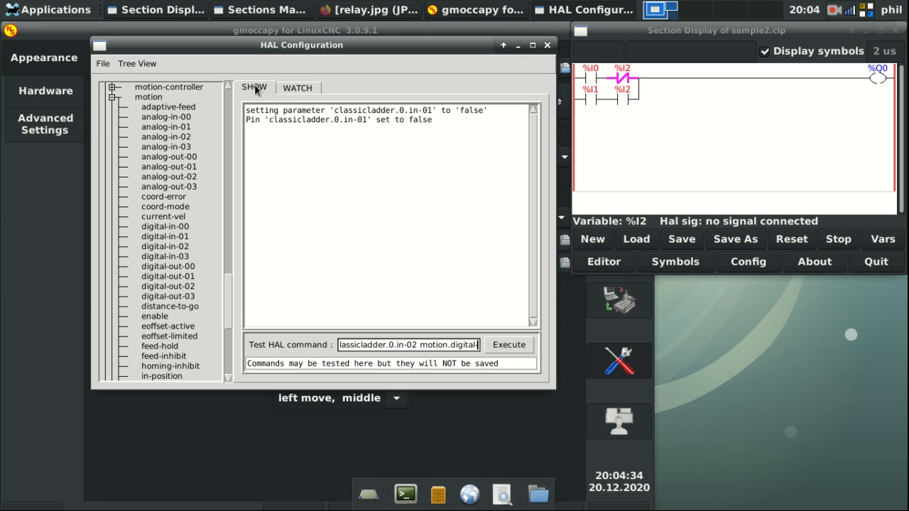
type("out-03")
key("Return")
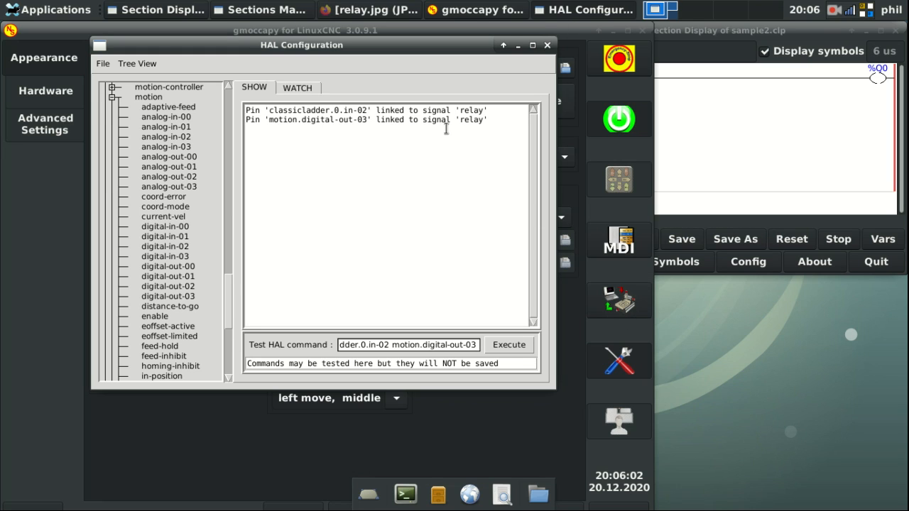
Step: Run m64p3 from gmoccapy's MDI history to switch digital output 3 on, then view the ladder
left_click(610, 238)
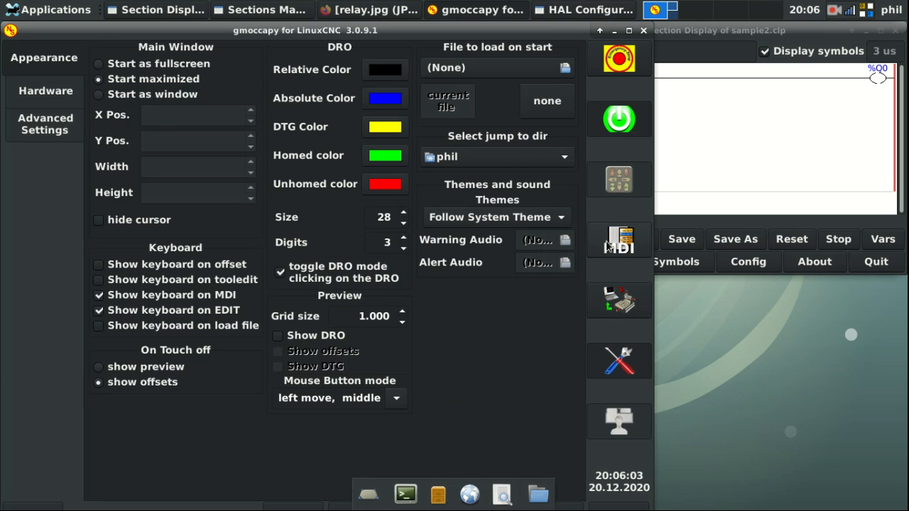
left_click(607, 246)
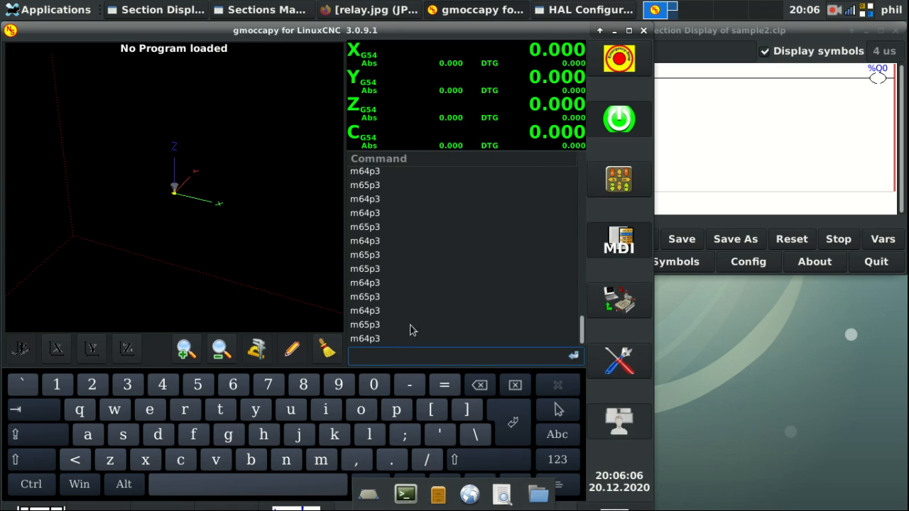
left_click(372, 339)
left_click(574, 357)
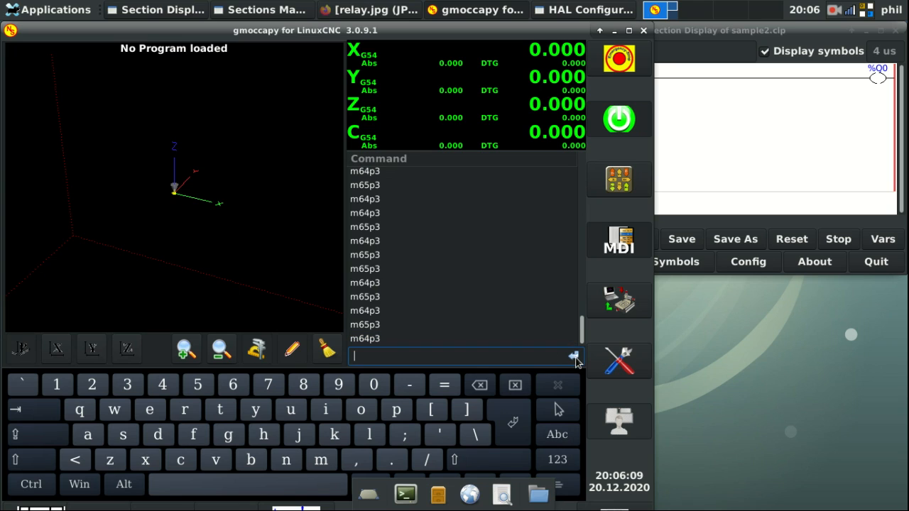
left_click(747, 174)
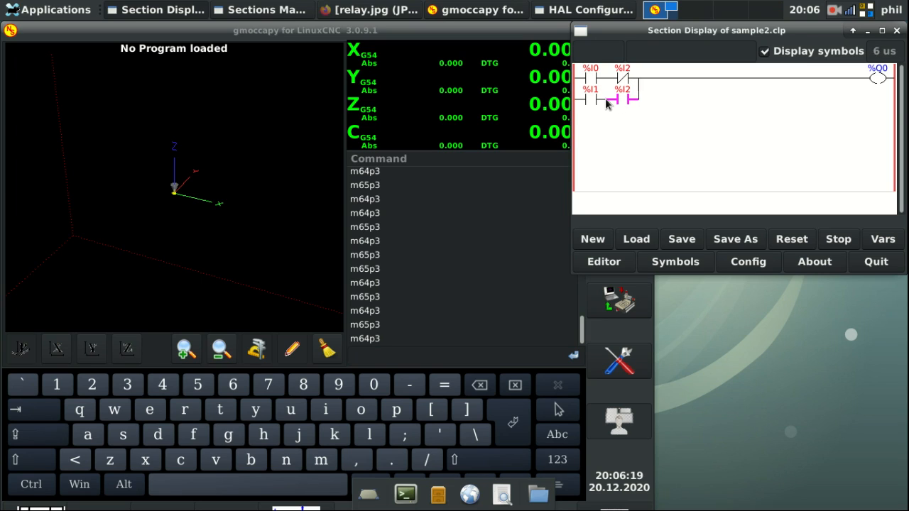
Step: Check the watched pin states and the signal feeding contact %I2
left_click(589, 10)
left_click(299, 86)
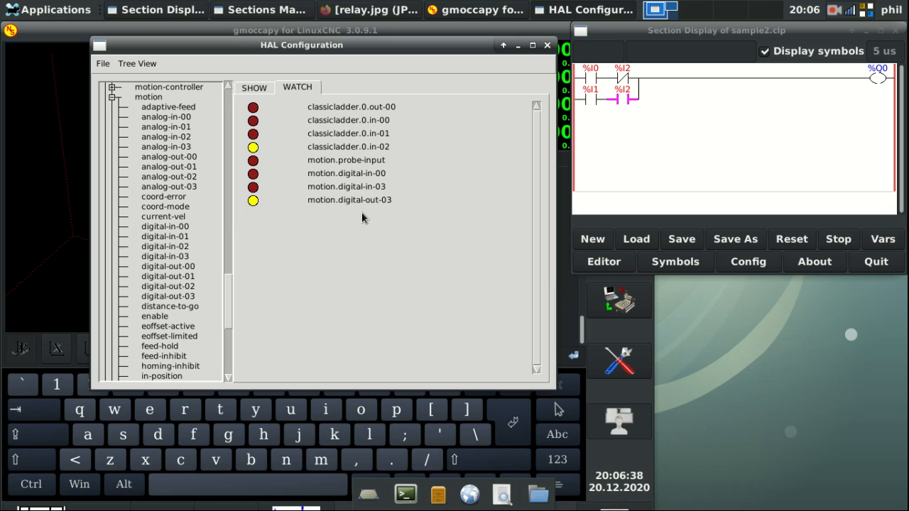
left_click(622, 78)
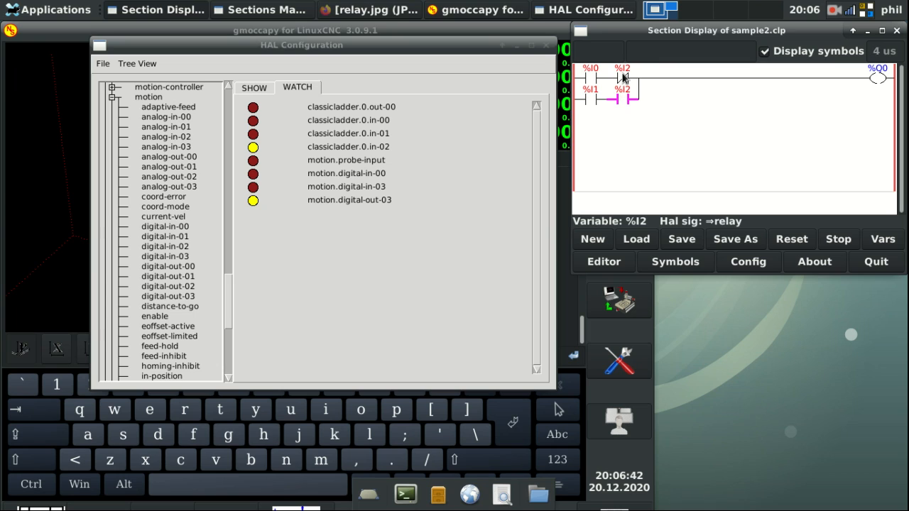
Step: Run m65p3 from the MDI history to switch output 3 off and view the ladder
left_click(355, 30)
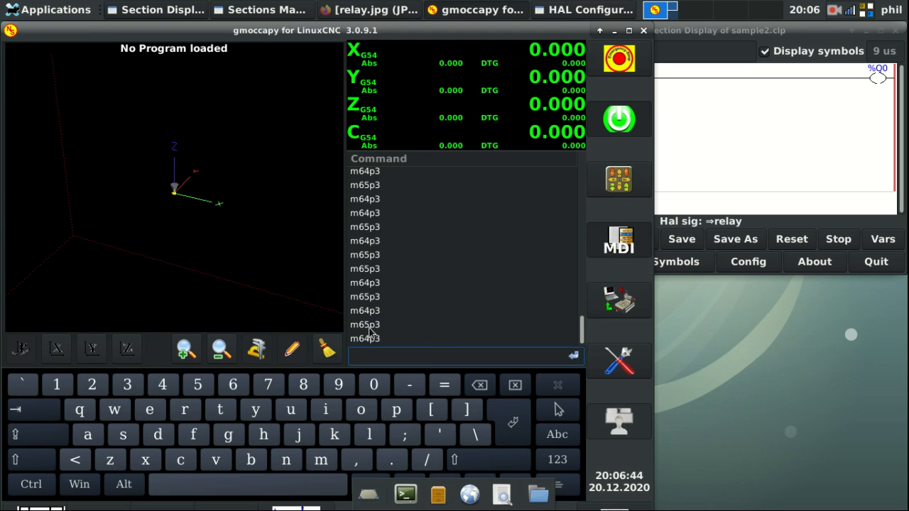
left_click(369, 327)
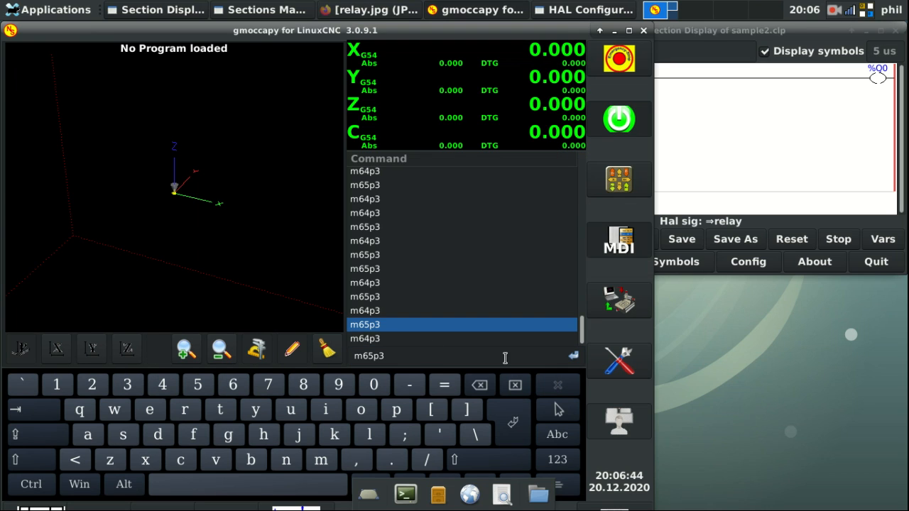
left_click(572, 356)
left_click(636, 265)
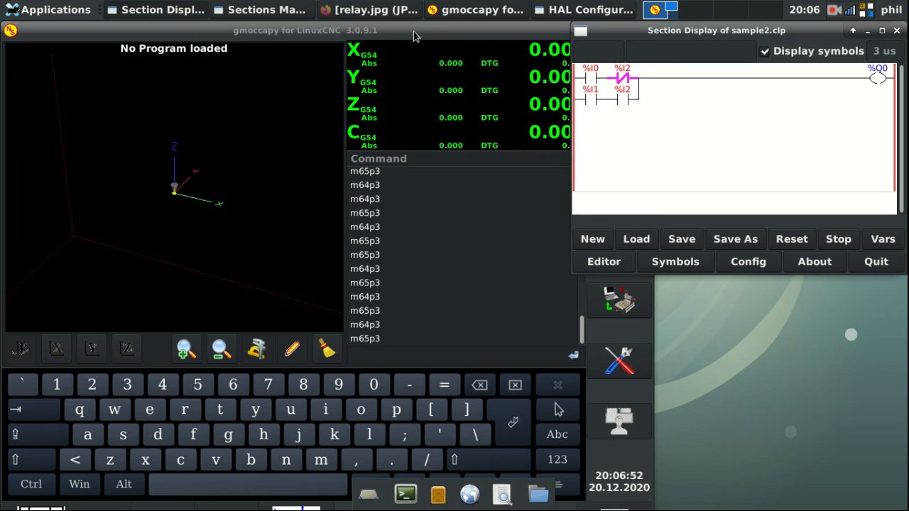
Step: Replace the old net command with 'setp classicladder.0.in-01 true' and run it
left_click(559, 15)
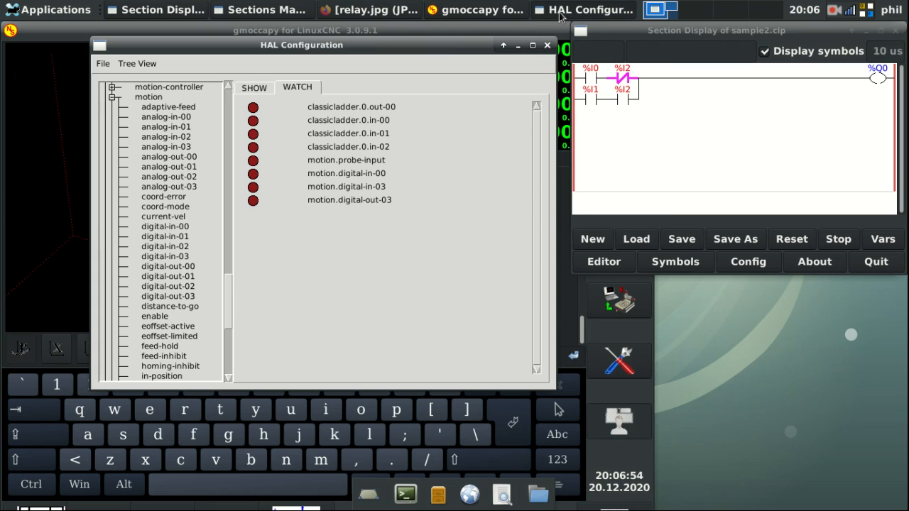
left_click(250, 89)
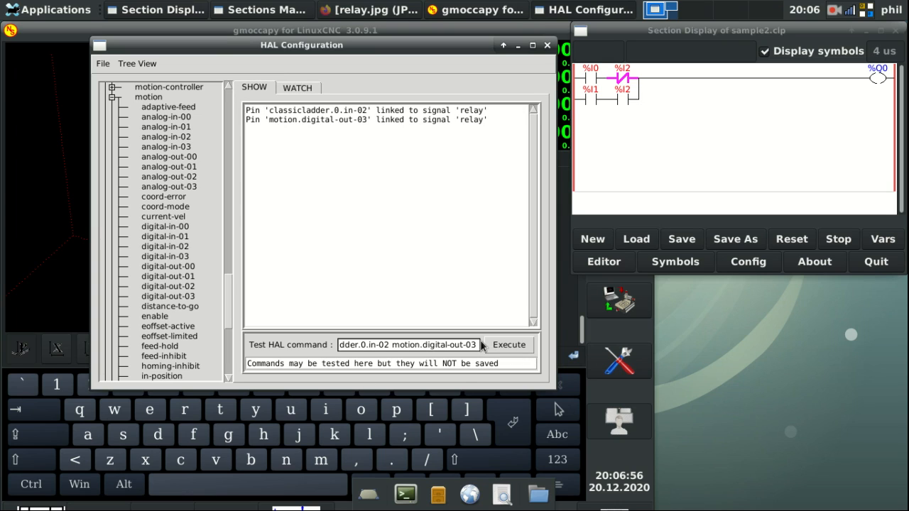
left_click_drag(479, 345, 11, 370)
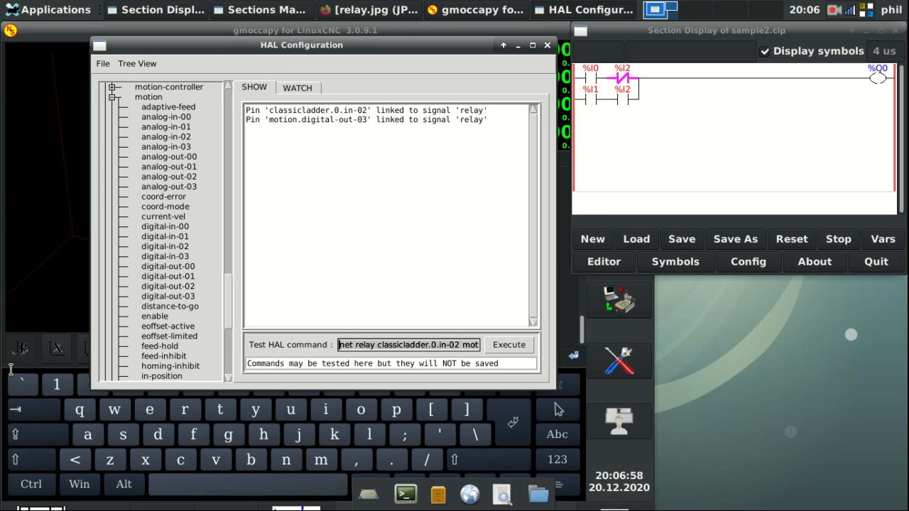
key("BackSpace")
type("setp c")
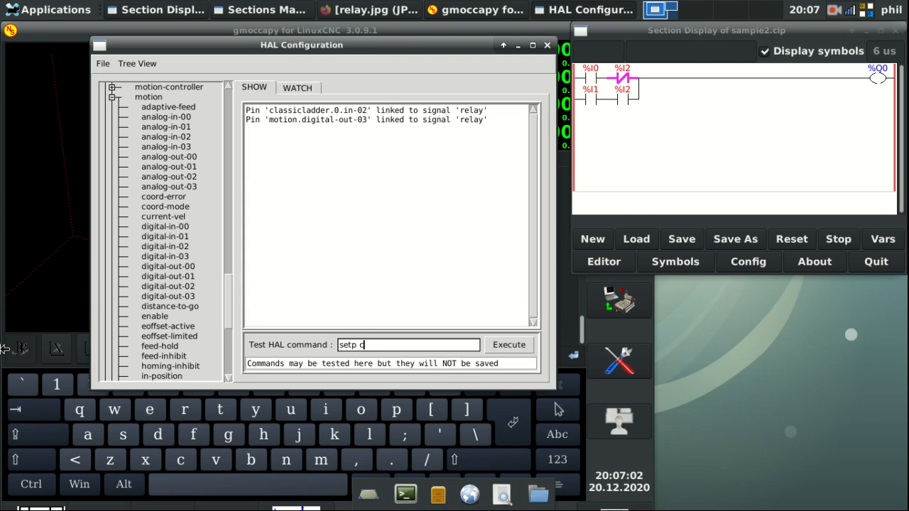
type("lassicladder.0.in-01 true")
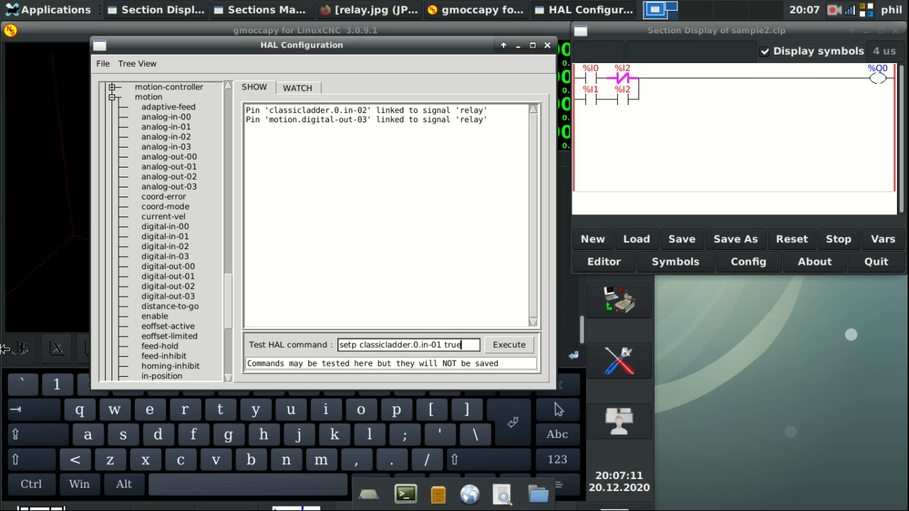
key("Return")
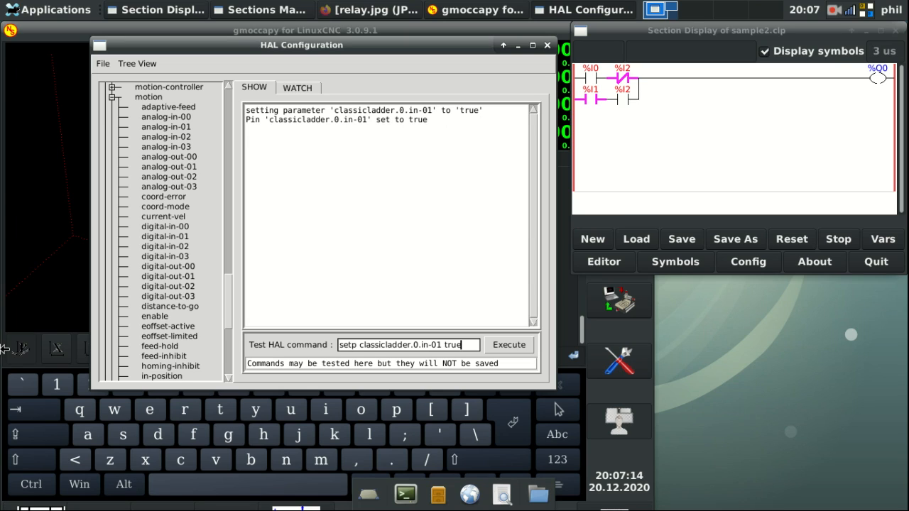
Step: Run m64p3 from the MDI history to turn output 3 on and check %Q0 in the ladder
left_click(243, 29)
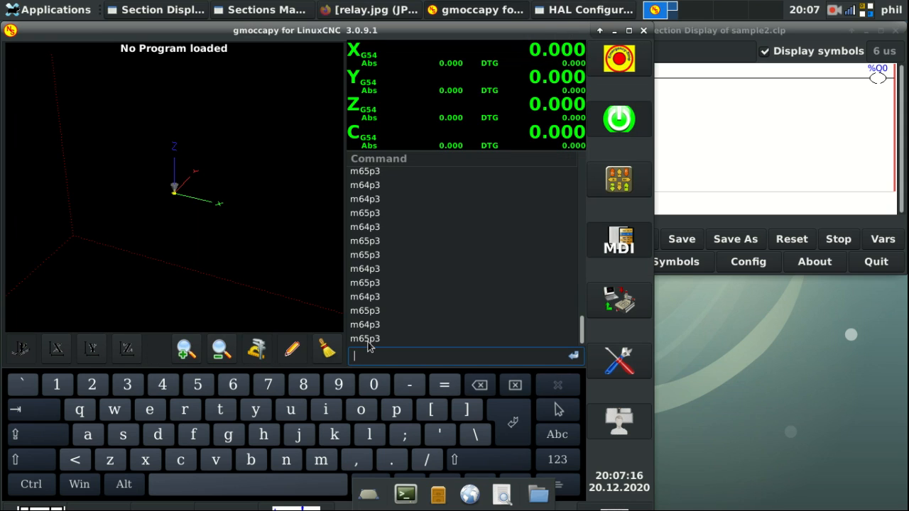
left_click(375, 327)
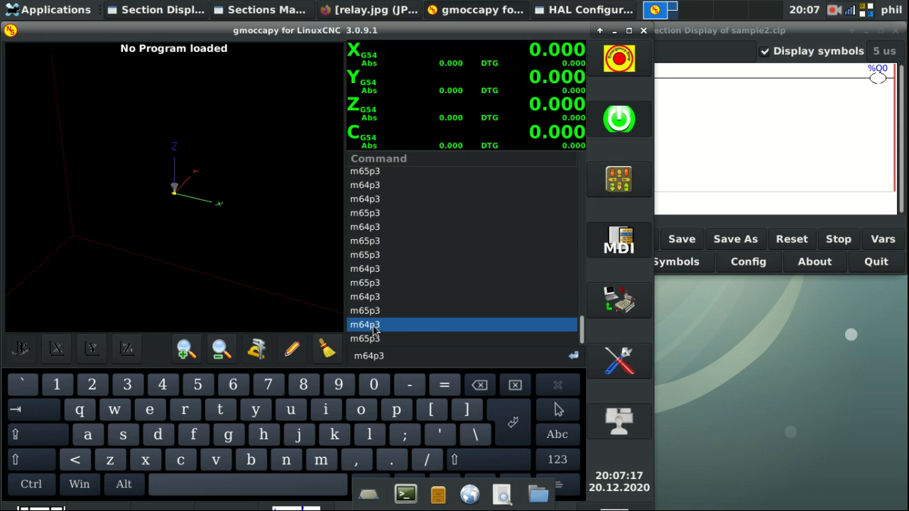
left_click(574, 355)
left_click(786, 123)
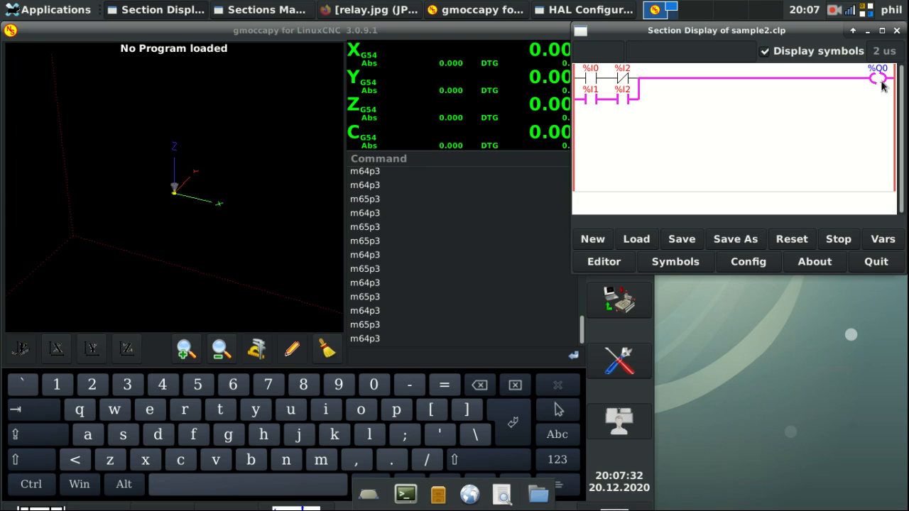
Step: Recheck the ladder display, then show HAL Configuration's watched pins
left_click(437, 29)
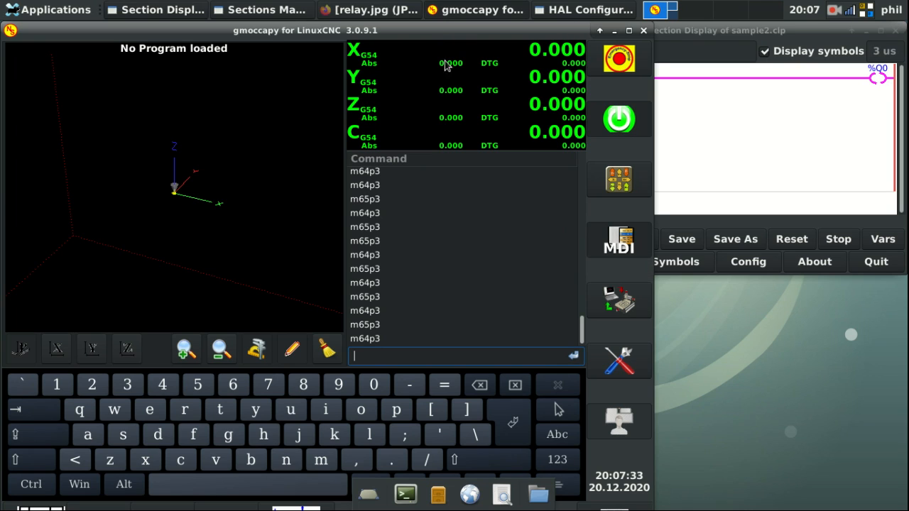
left_click(820, 134)
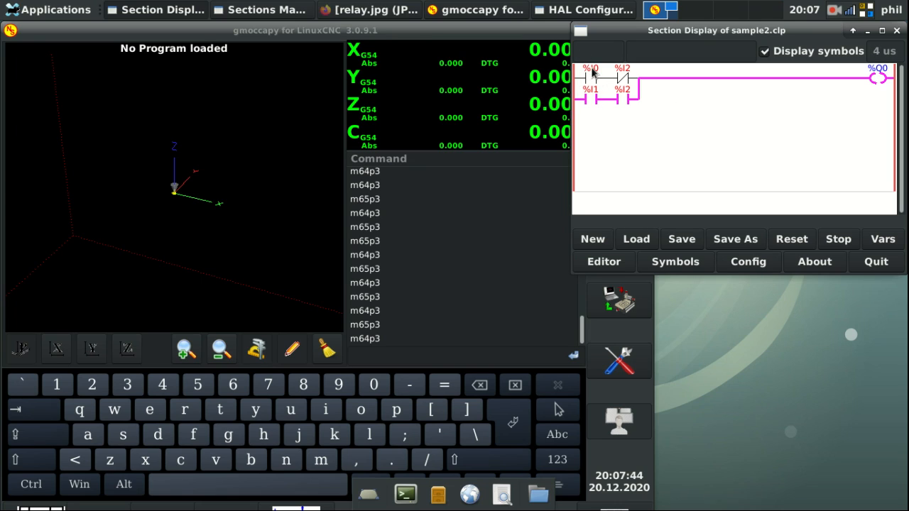
left_click(474, 29)
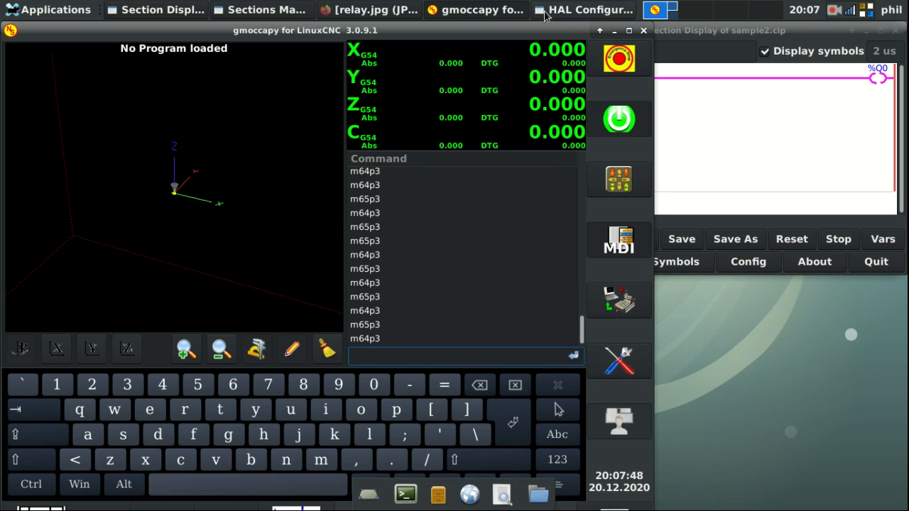
left_click(547, 13)
left_click(301, 88)
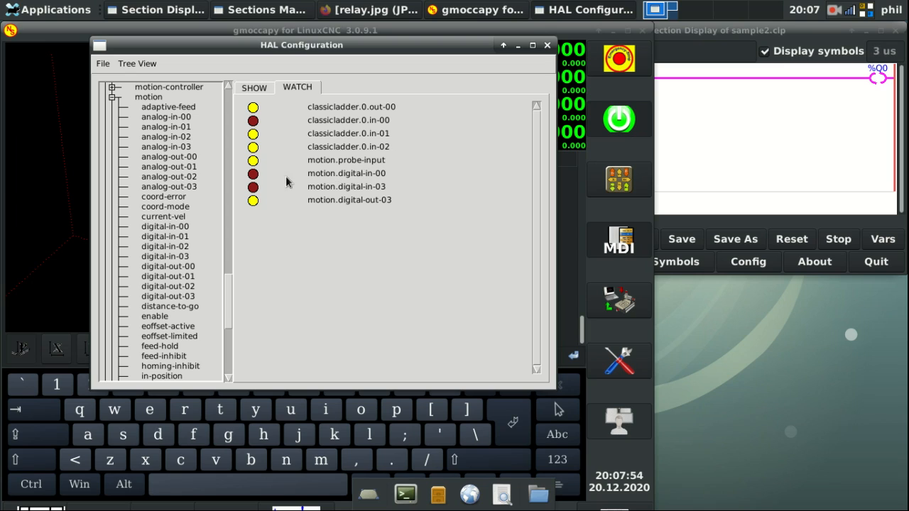
Step: Add motion.digital-in-01 to the watch list and clear the previous setp command
left_click(173, 236)
left_click(252, 87)
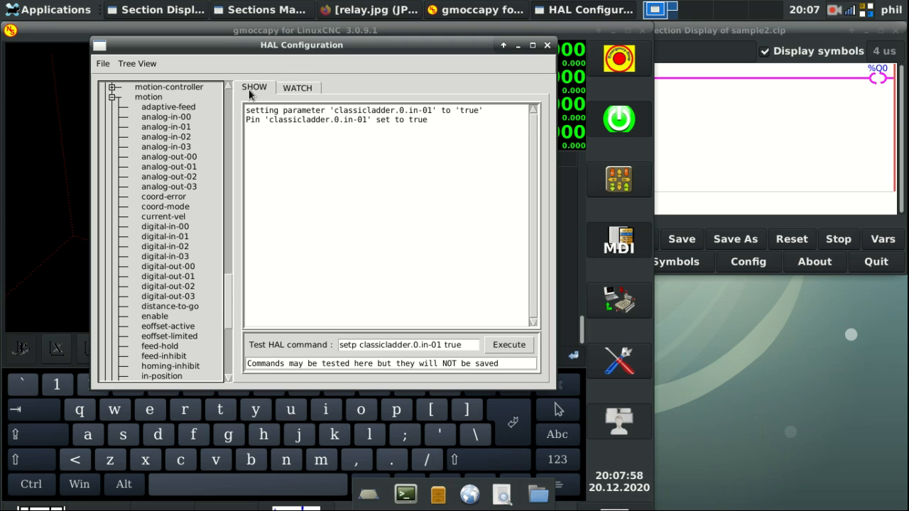
left_click_drag(476, 345, 118, 321)
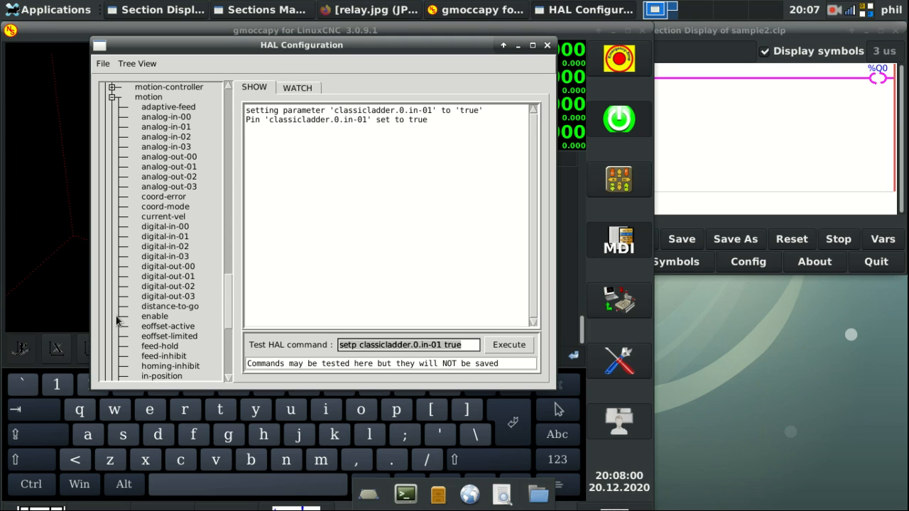
key("BackSpace")
Step: Link classicladder.0.in-00 and motion.digital-in-00 to a new 'tool-probe' signal
type("net")
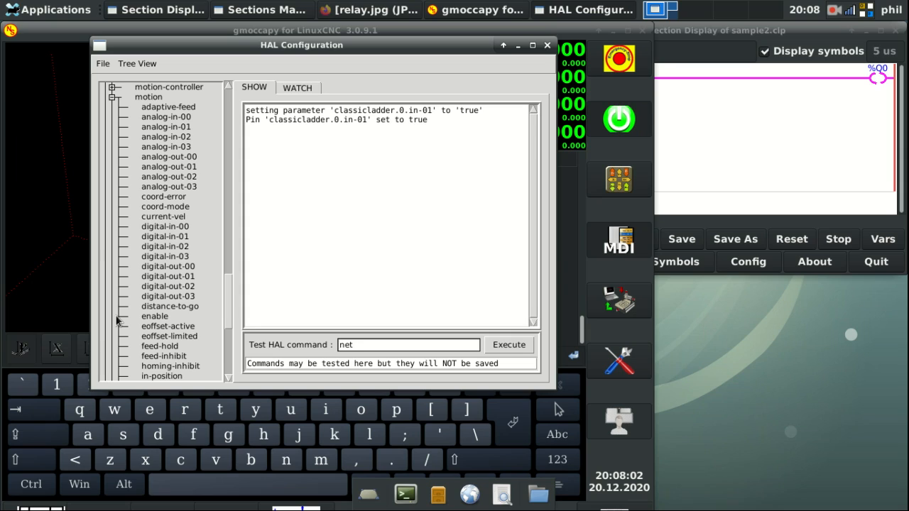
type(" tool-probe classicladder.0.")
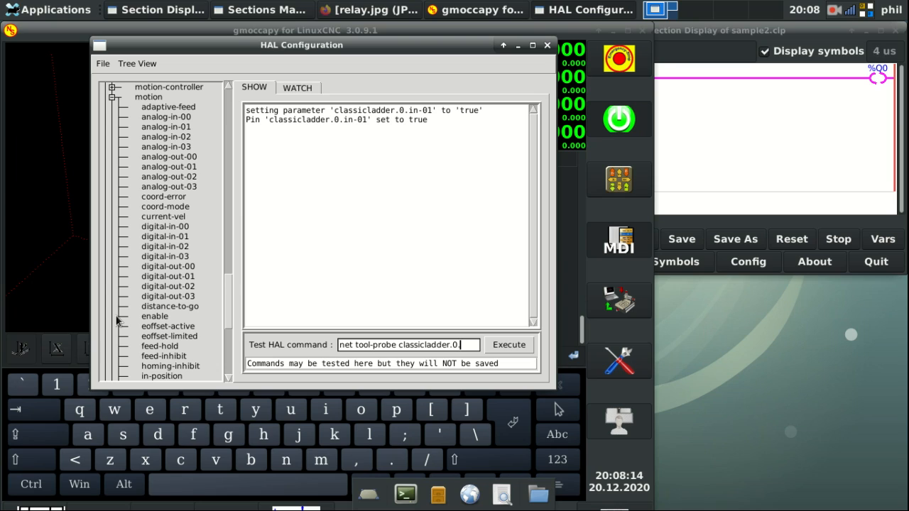
type("in-00")
key("Return")
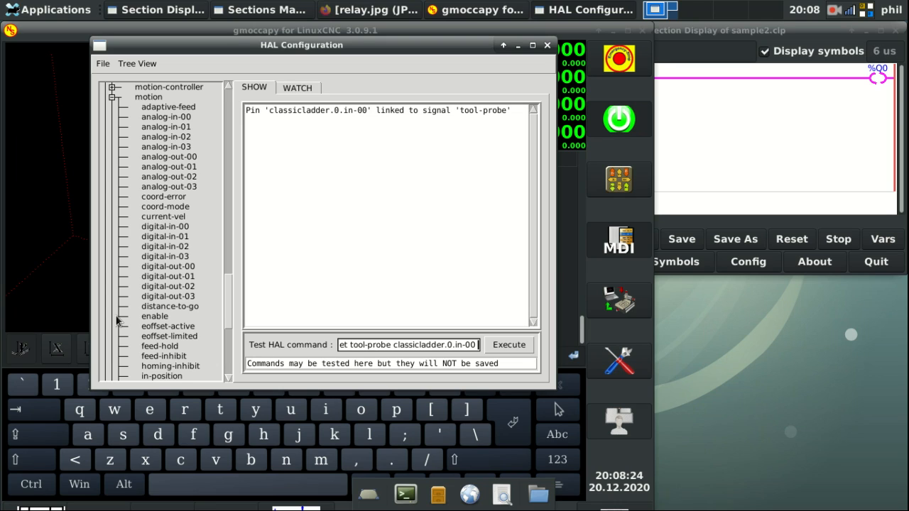
type("motion")
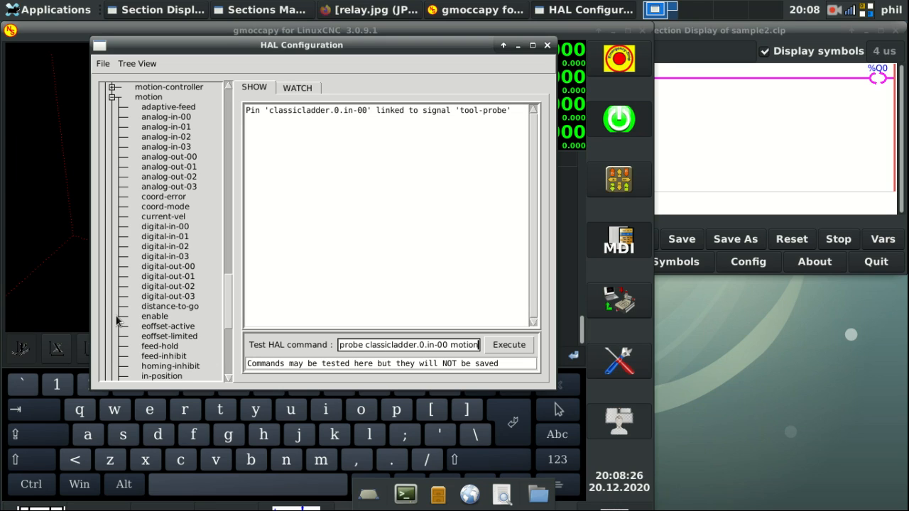
type(".digital-in")
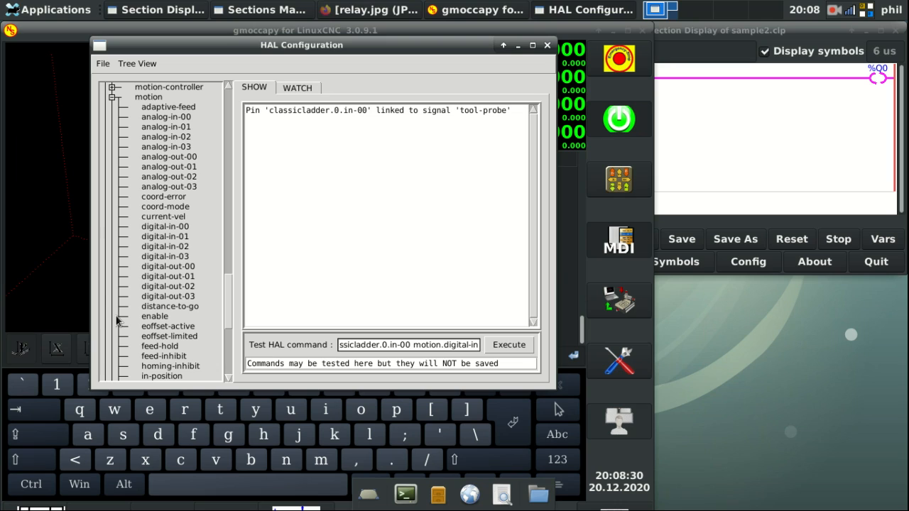
type("-")
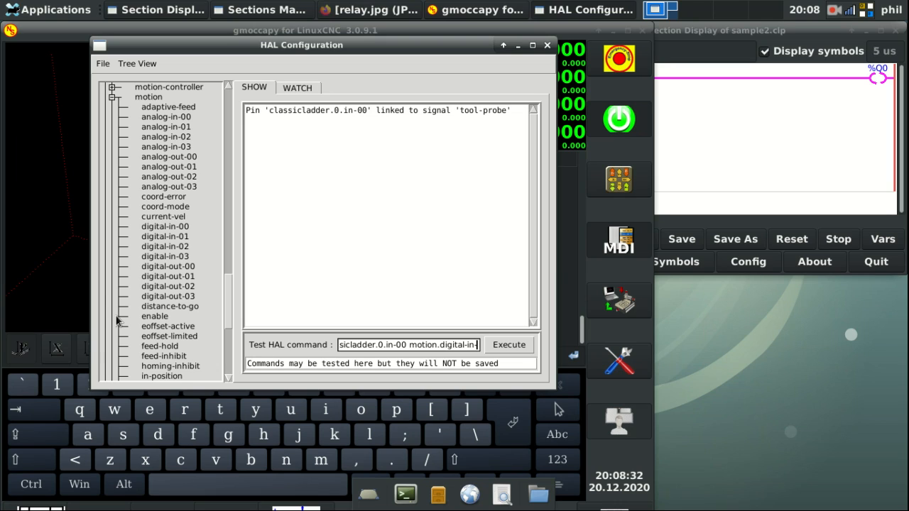
type("00")
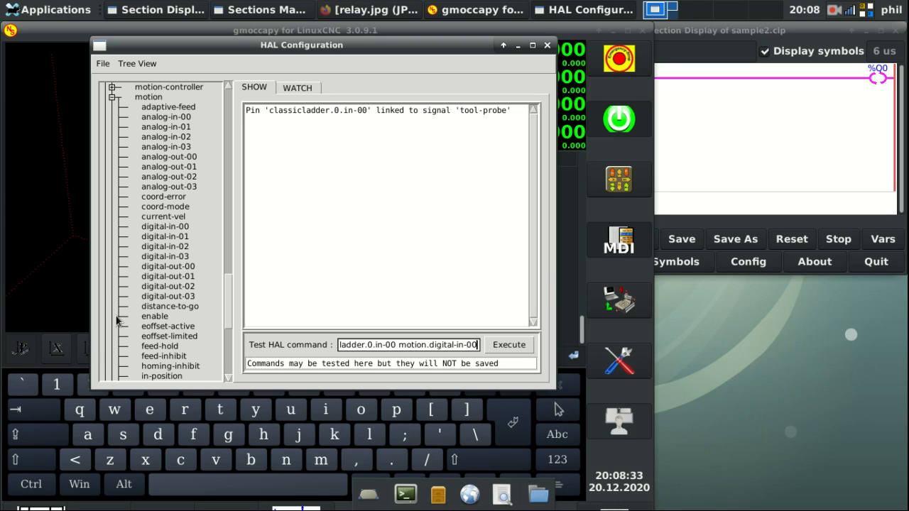
key("Return")
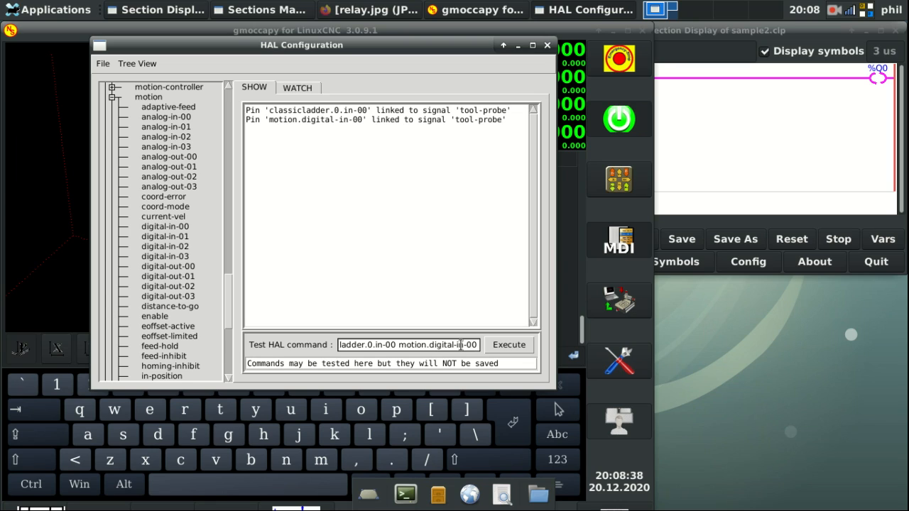
Step: Review the tool-probe command and watch list, then confirm the ladder's %I0 contact is fed by tool-probe
left_click_drag(478, 343, 276, 329)
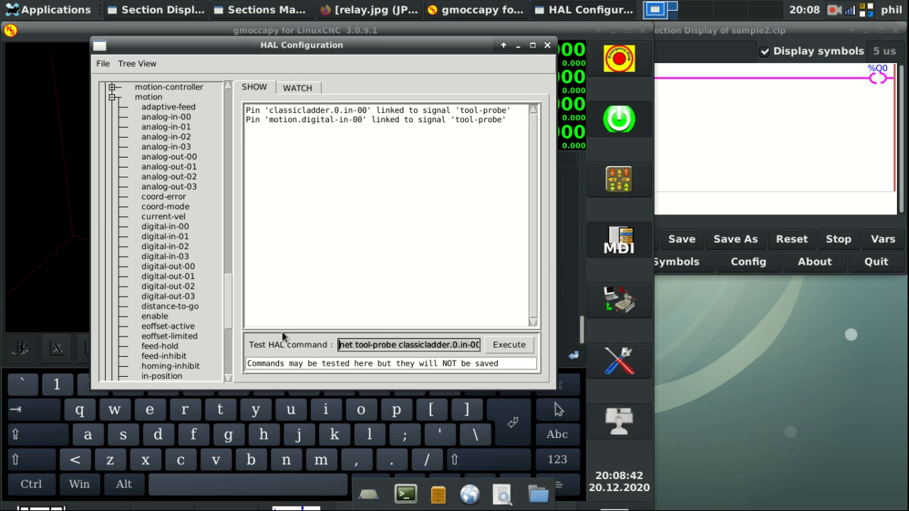
left_click_drag(398, 345, 543, 343)
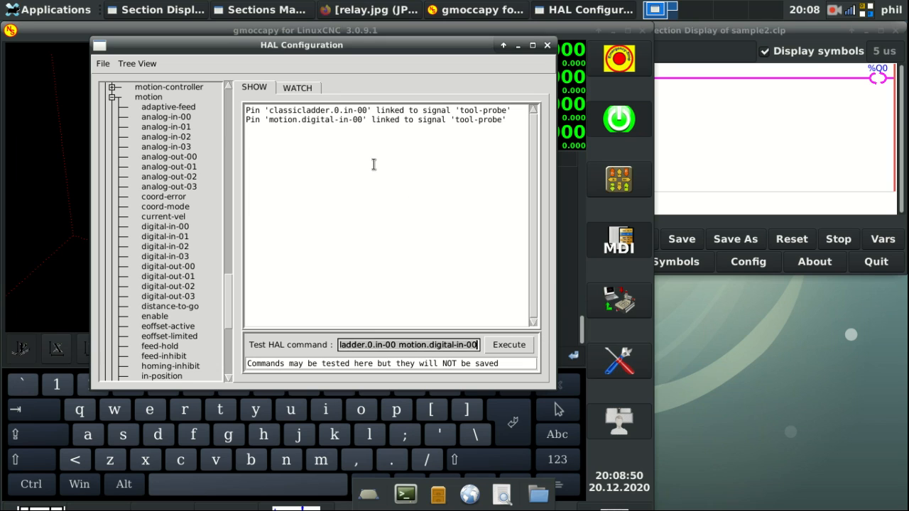
left_click(298, 87)
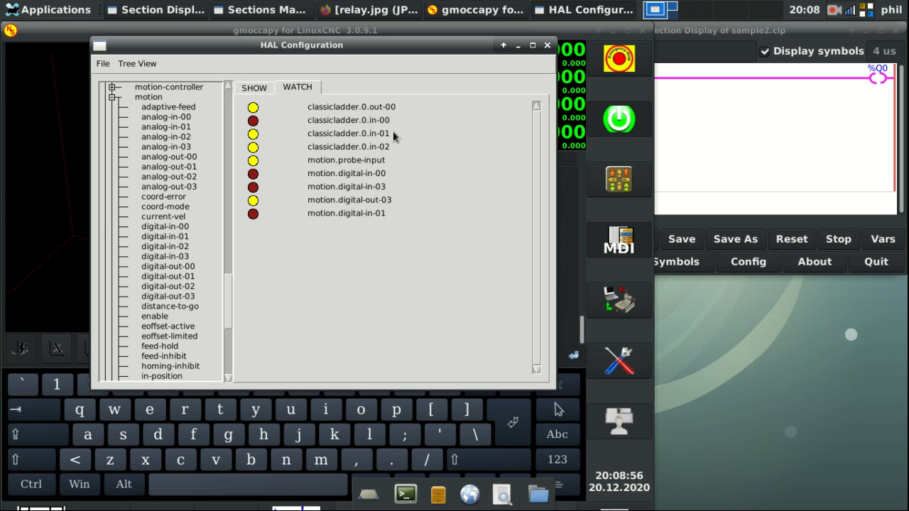
left_click(768, 116)
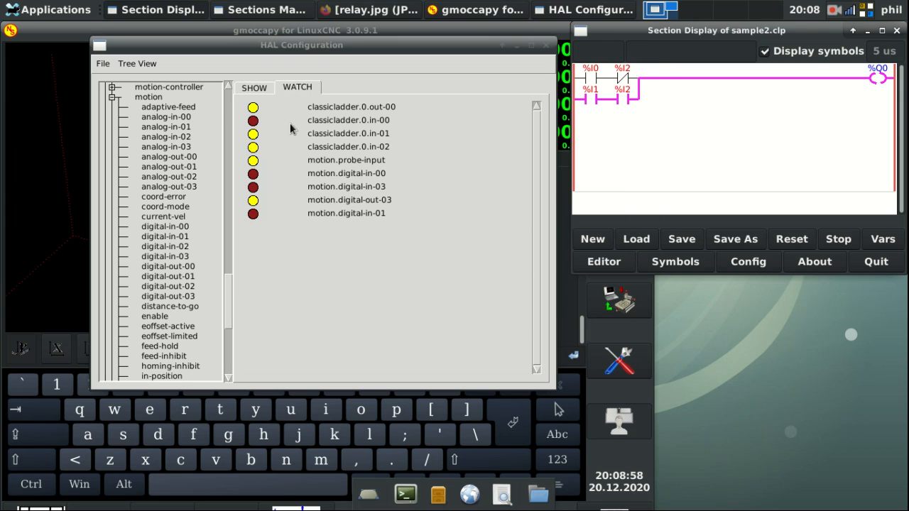
left_click(595, 78)
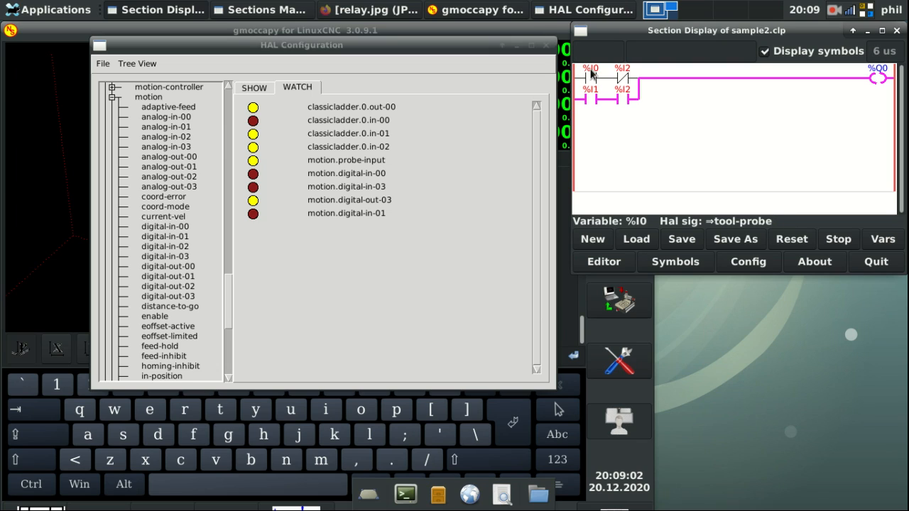
Step: Edit the previous command into 'net spindle-probe classicladder.0.in-01 motion.digital-in-01' and run it
left_click(257, 89)
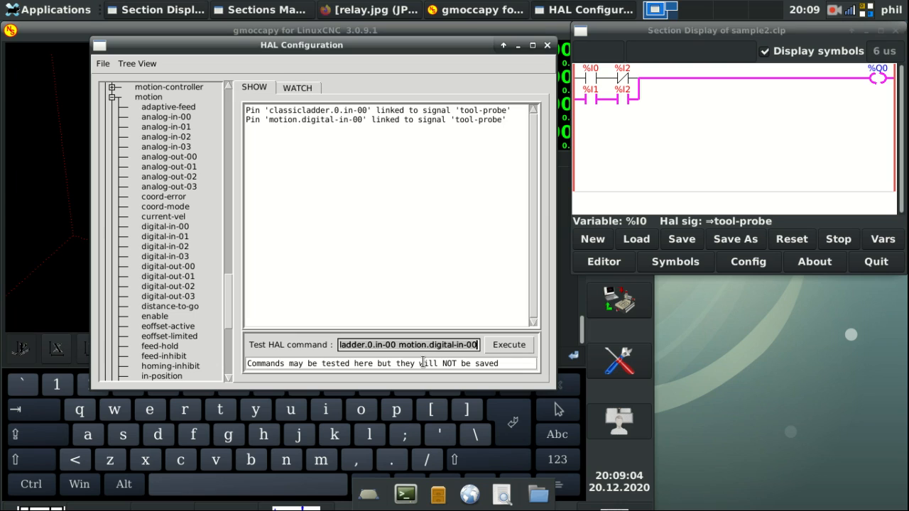
left_click_drag(359, 345, 241, 355)
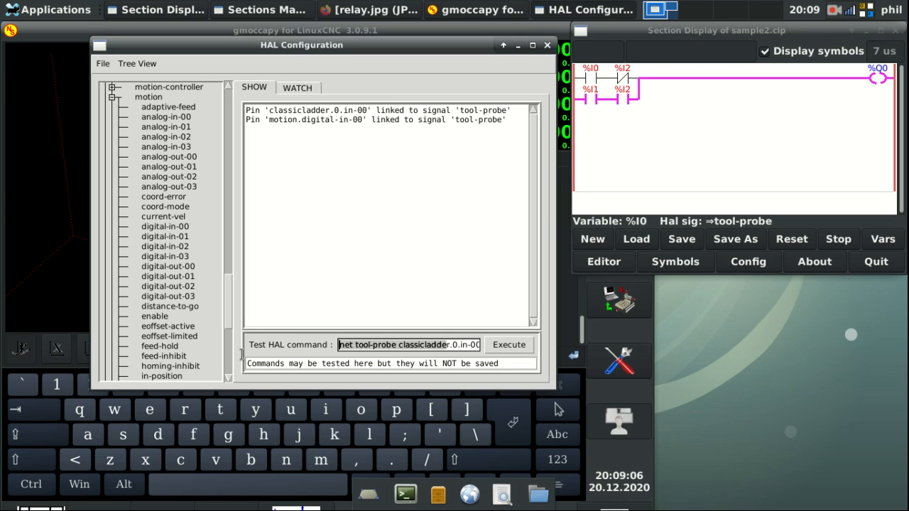
left_click(372, 346)
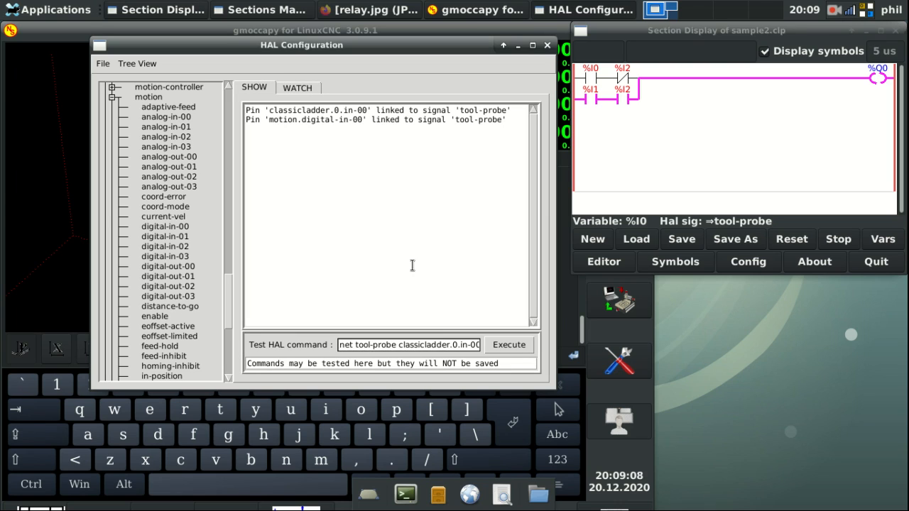
key("BackSpace")
key("BackSpace")
key("BackSpace")
key("BackSpace")
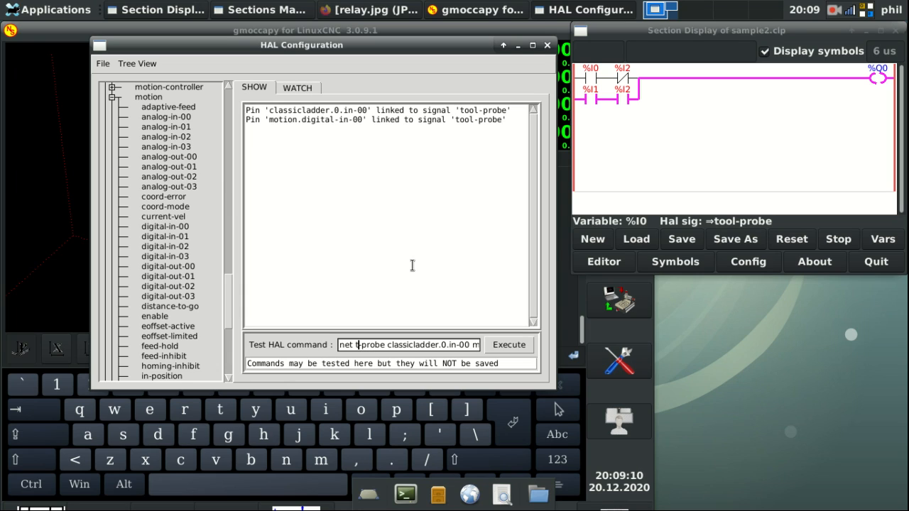
type("spindle")
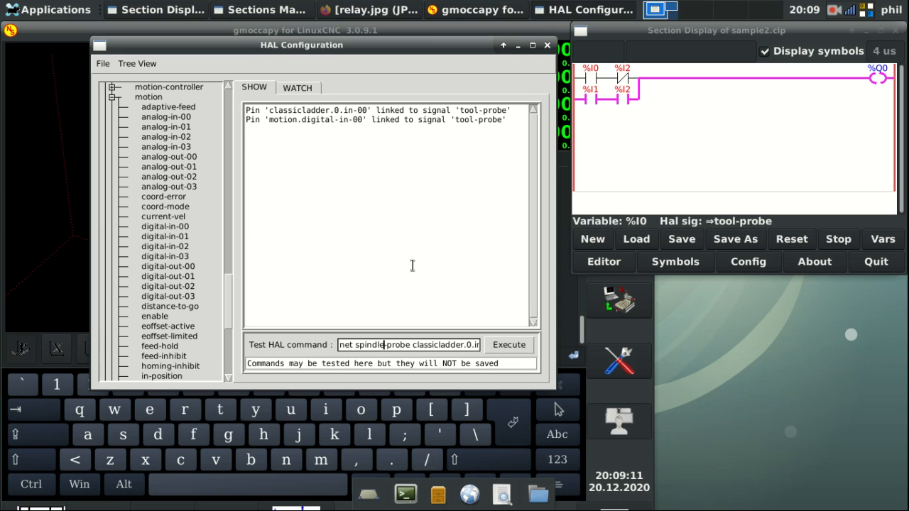
left_click_drag(445, 345, 483, 338)
left_click(448, 344)
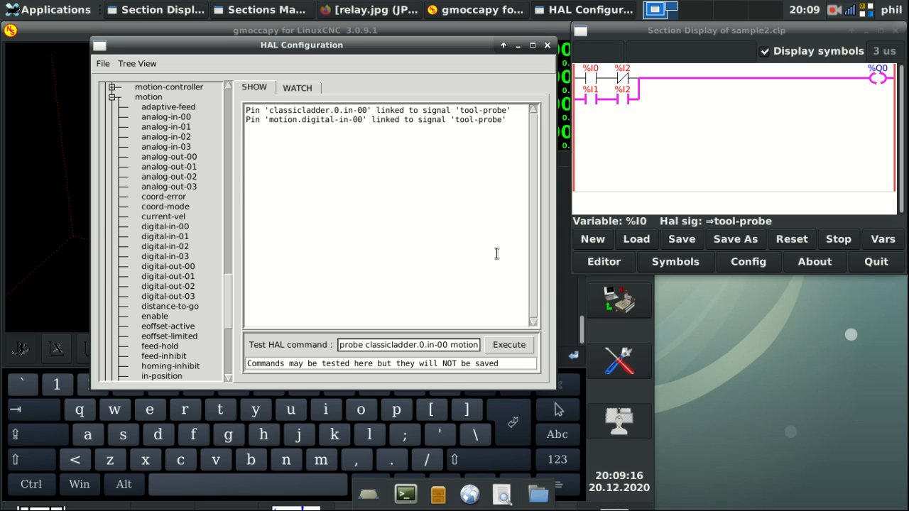
key("BackSpace")
type("1")
key("End")
key("Right")
key("Right")
key("Right")
key("Right")
key("Right")
key("Right")
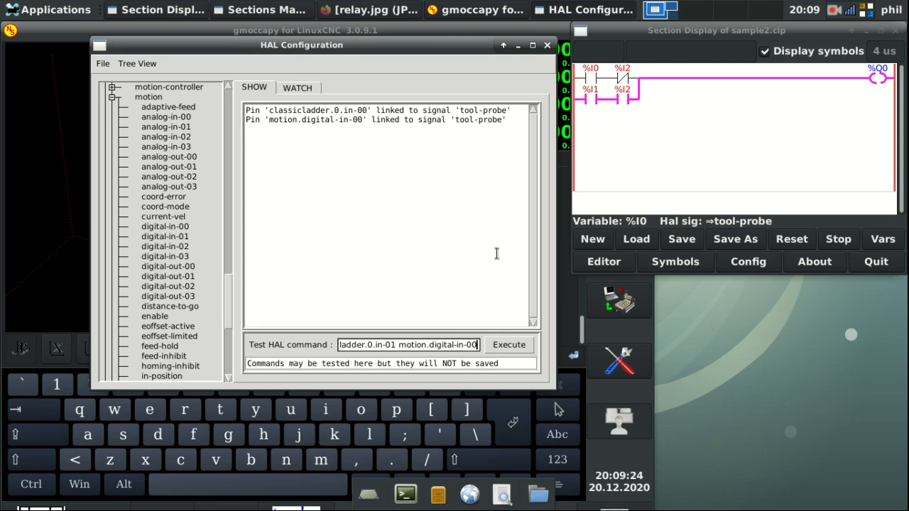
key("Return")
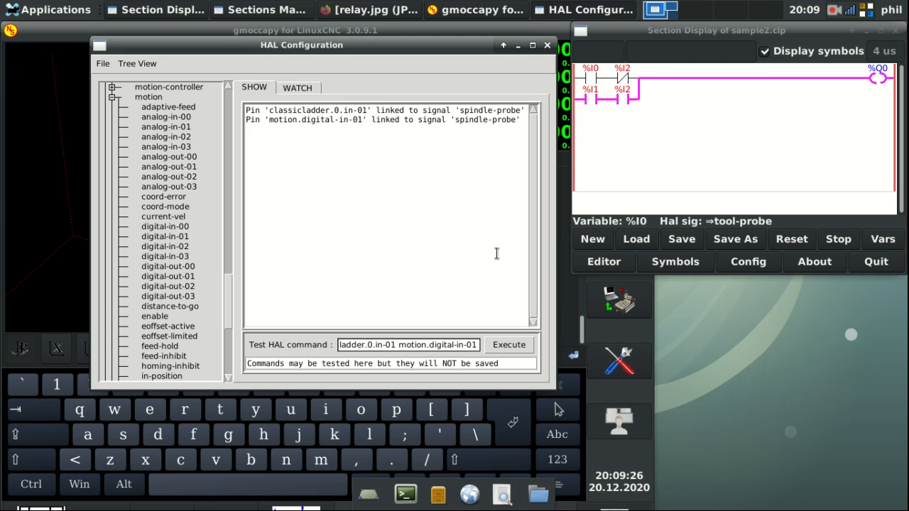
Step: Check the watched pin states, then return to the command view and select the old command
left_click(302, 88)
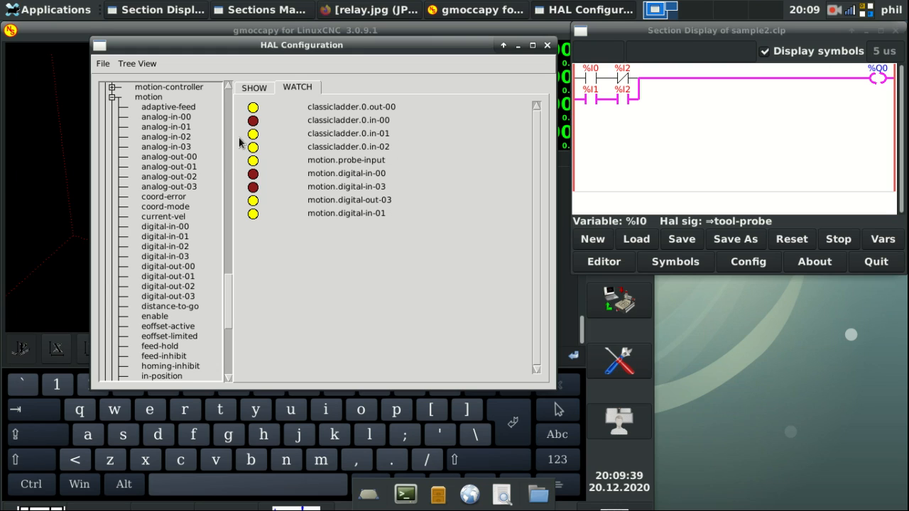
left_click(256, 88)
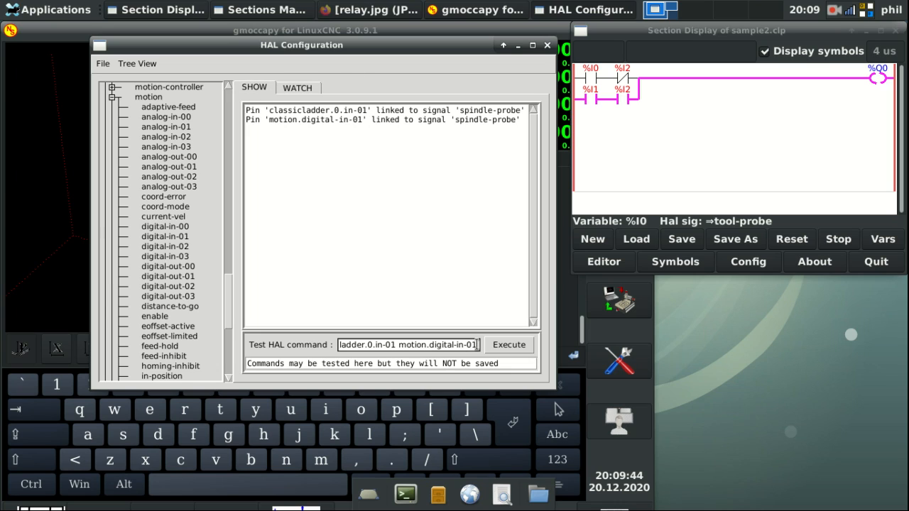
left_click_drag(477, 344, 80, 382)
Step: Try 'setp classicladder.0.in-01 false', dismiss the resulting error, and clear the command line
key("BackSpace")
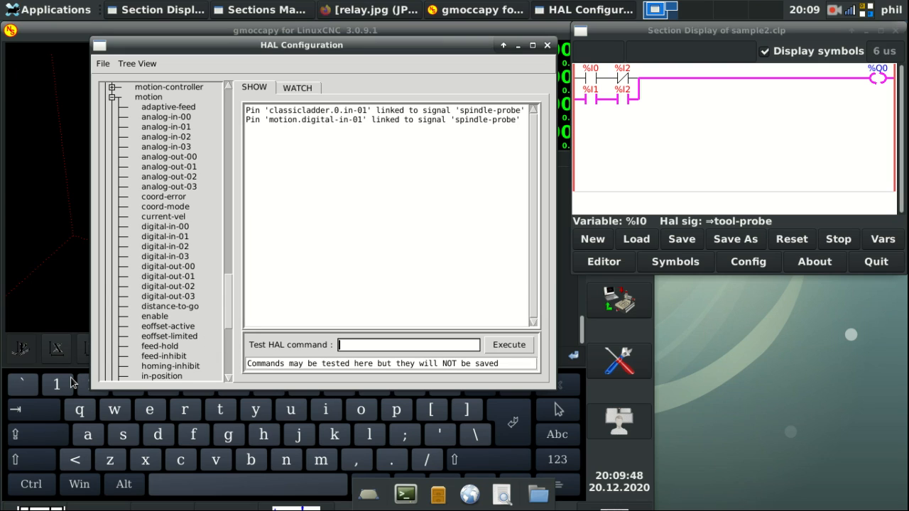
type("setp classicladder.0")
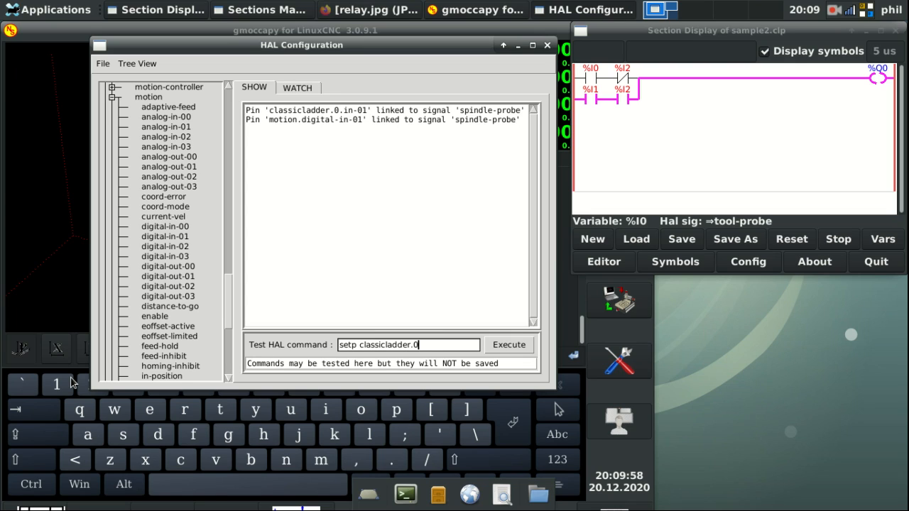
type(".in-01 false")
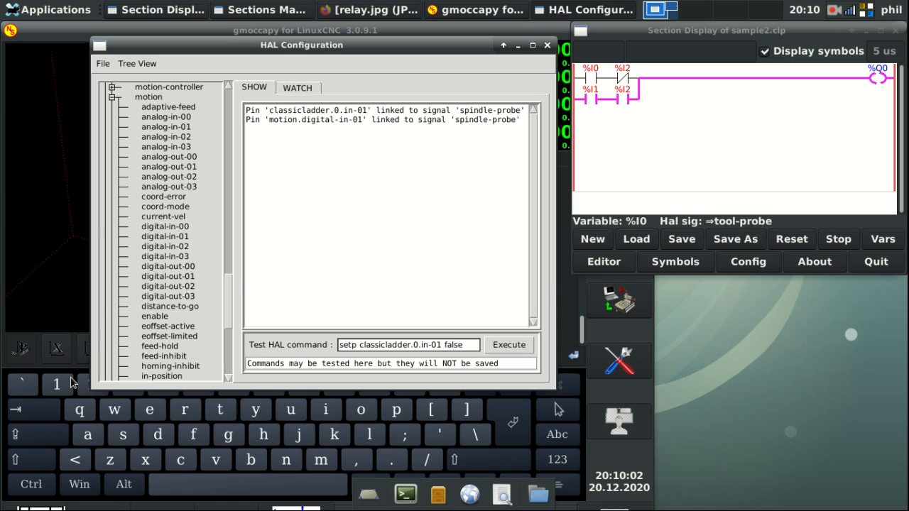
key("Return")
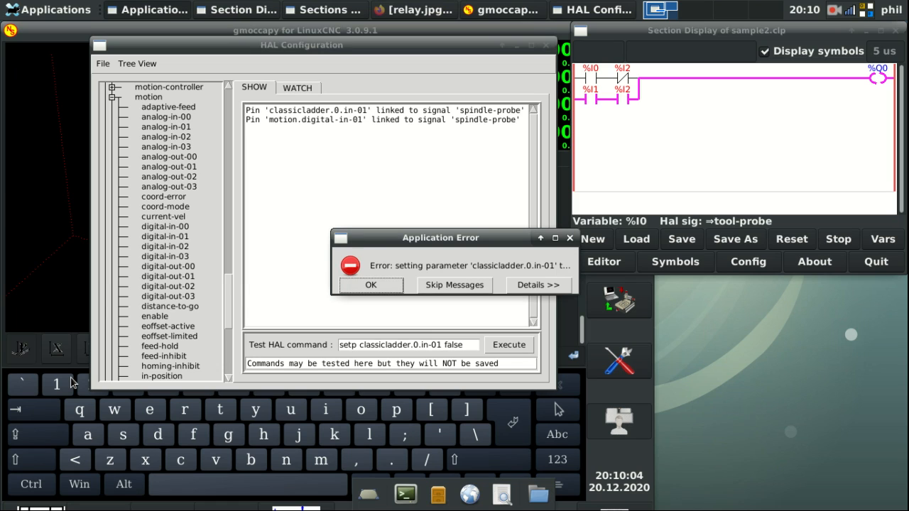
left_click(370, 287)
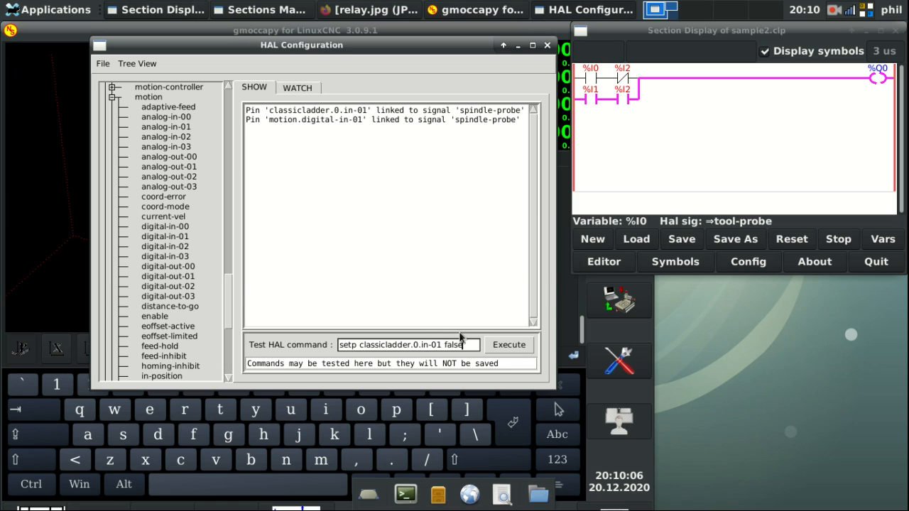
left_click_drag(470, 345, 201, 363)
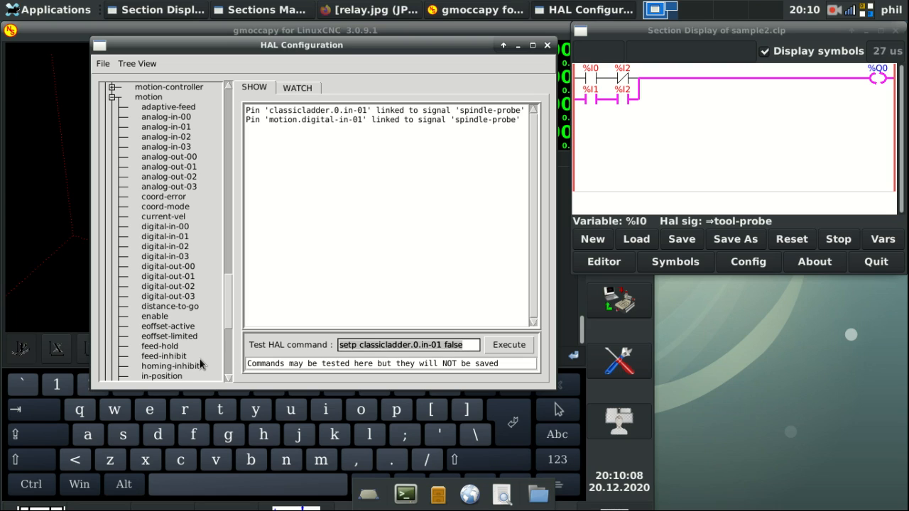
key("BackSpace")
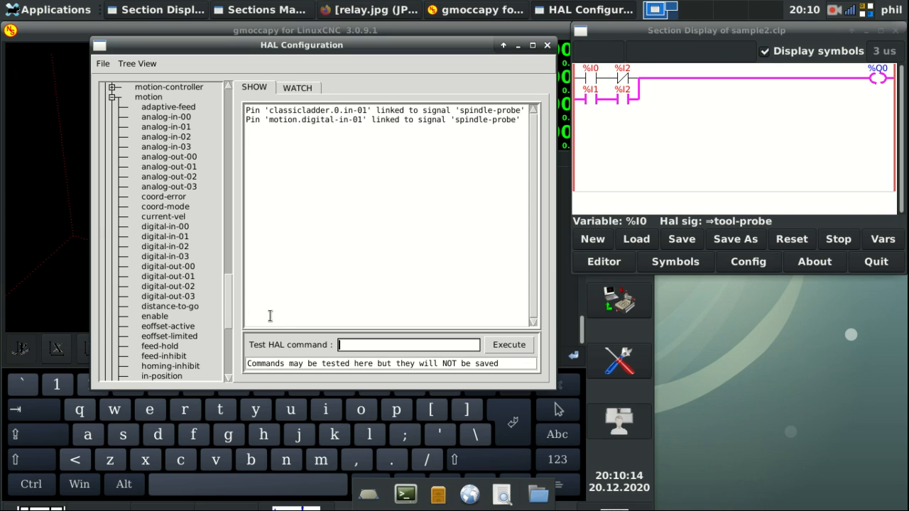
Step: Scroll through the expanded Signals tree, then close the HAL Configuration window
left_click_drag(225, 286, 227, 351)
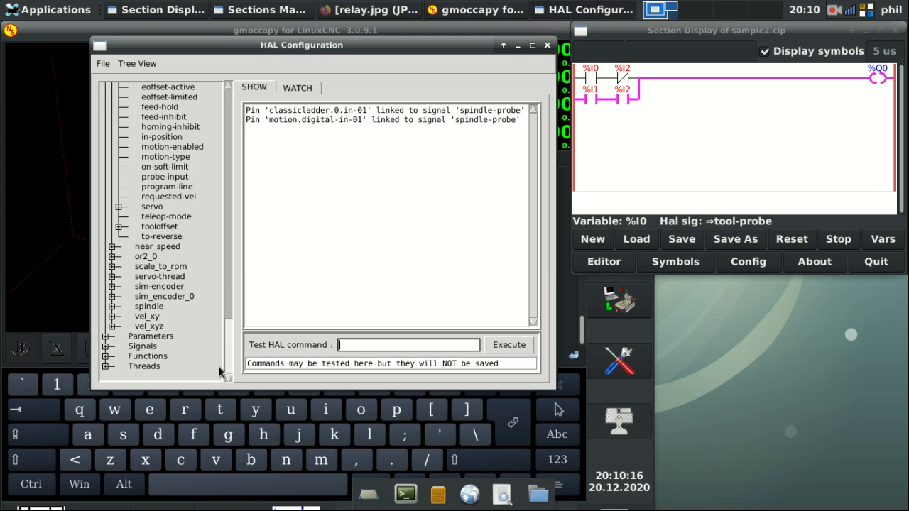
left_click(106, 347)
scroll(149, 328, "down", 5)
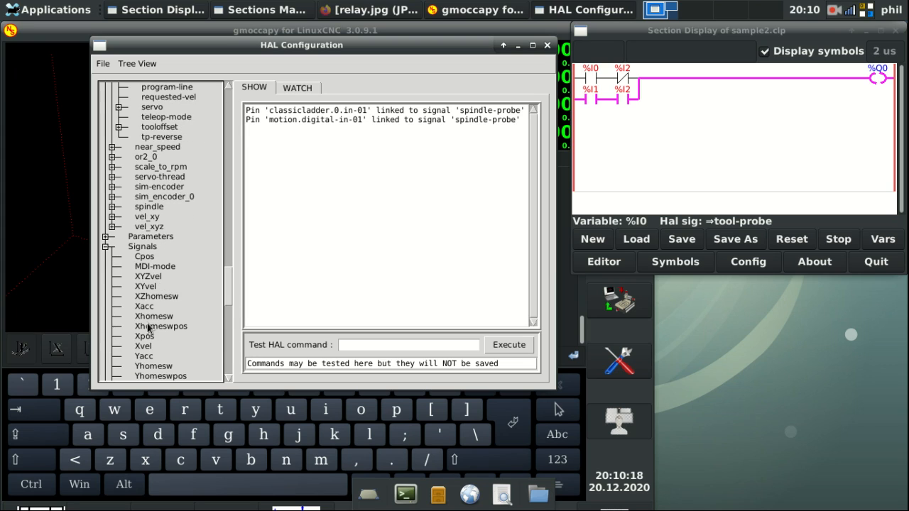
scroll(148, 328, "down", 8)
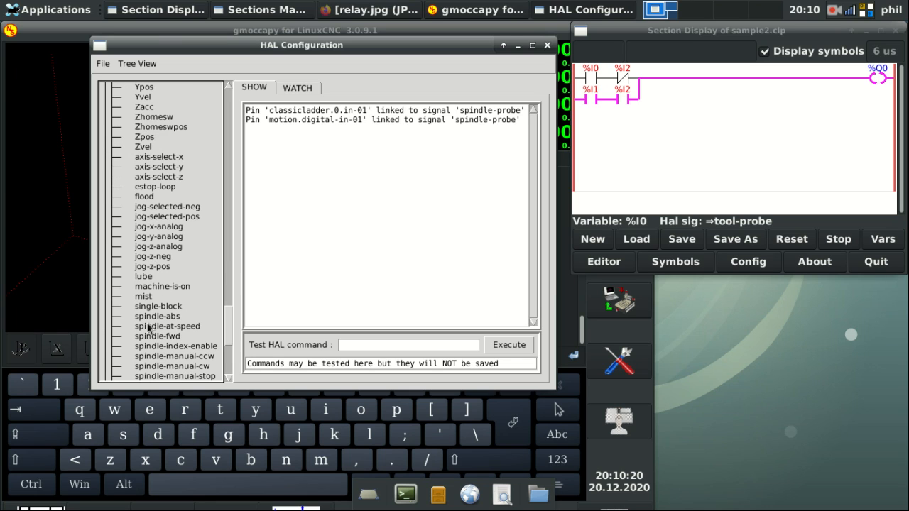
scroll(149, 328, "down", 4)
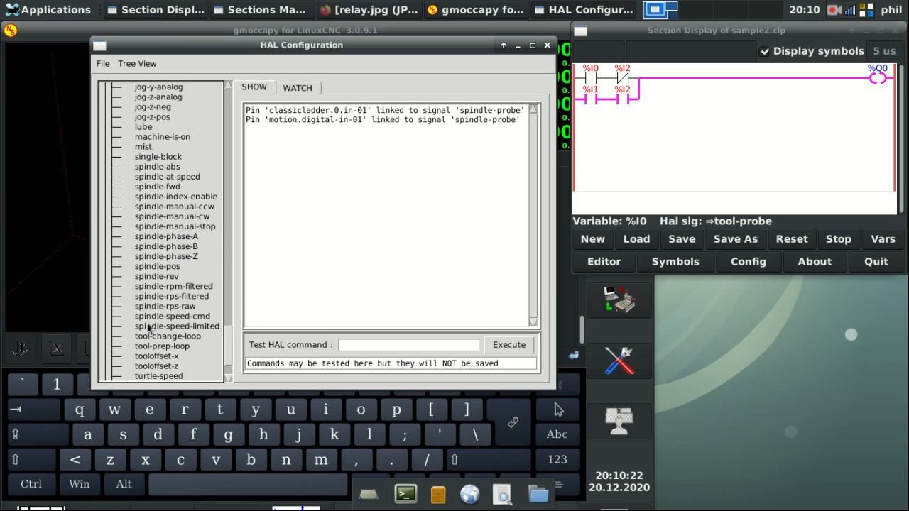
scroll(148, 327, "down", 2)
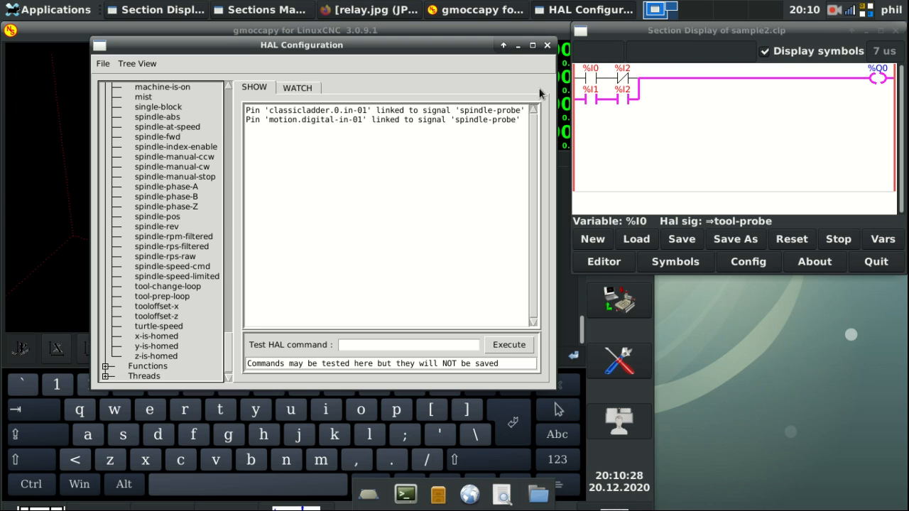
left_click(548, 47)
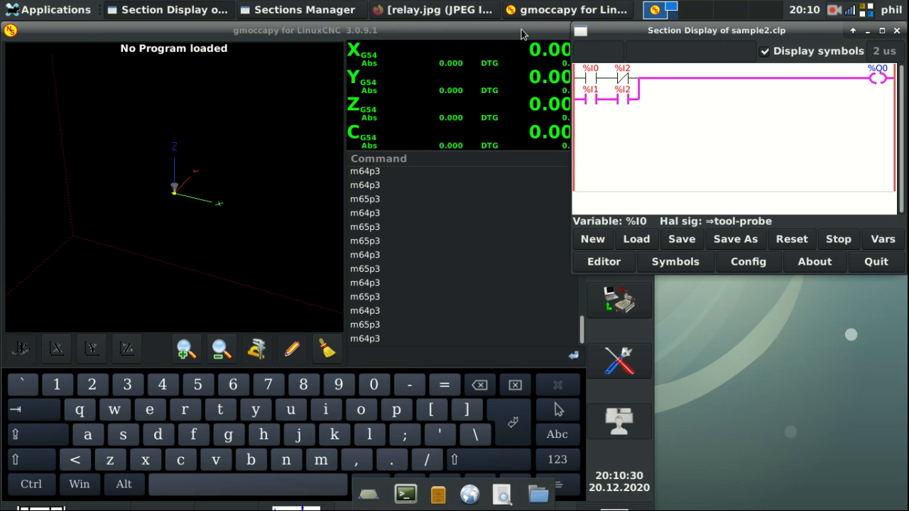
Step: Reopen HAL Configuration from gmoccapy's settings page and expand its Signals list
left_click(611, 362)
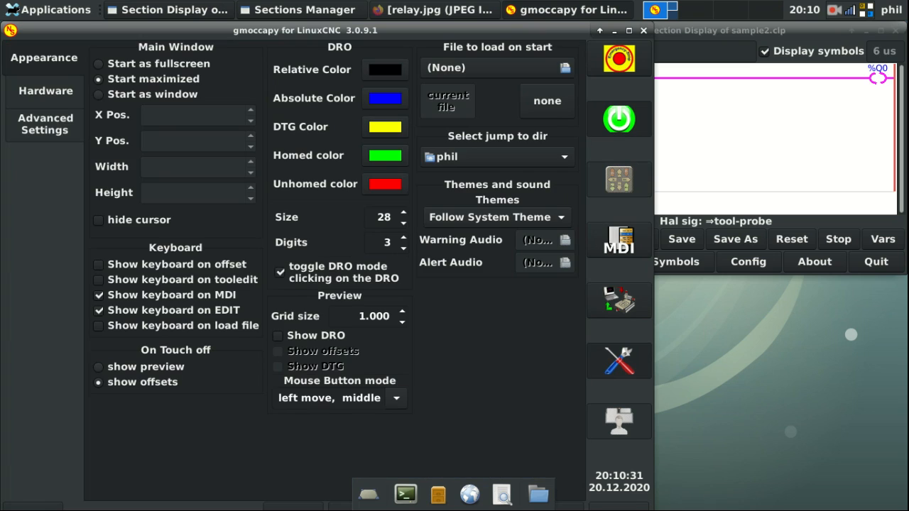
left_click(616, 507)
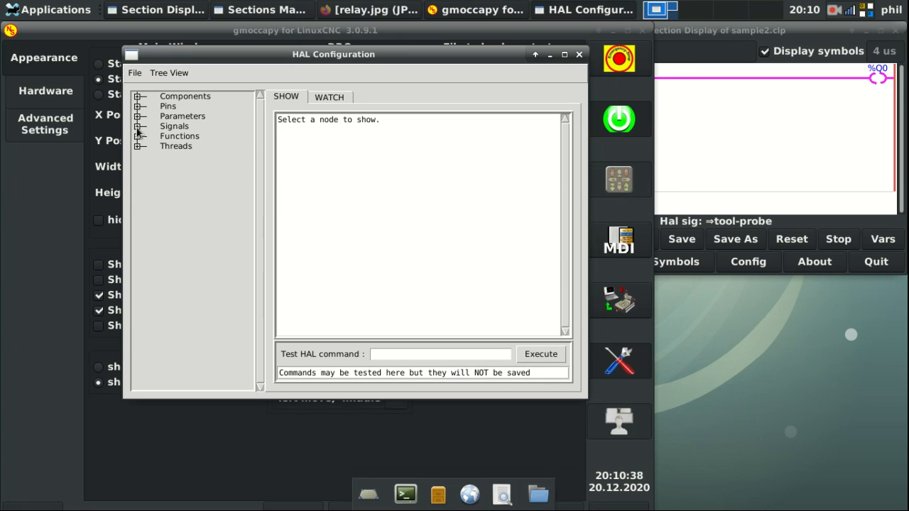
left_click(140, 126)
scroll(206, 215, "down", 5)
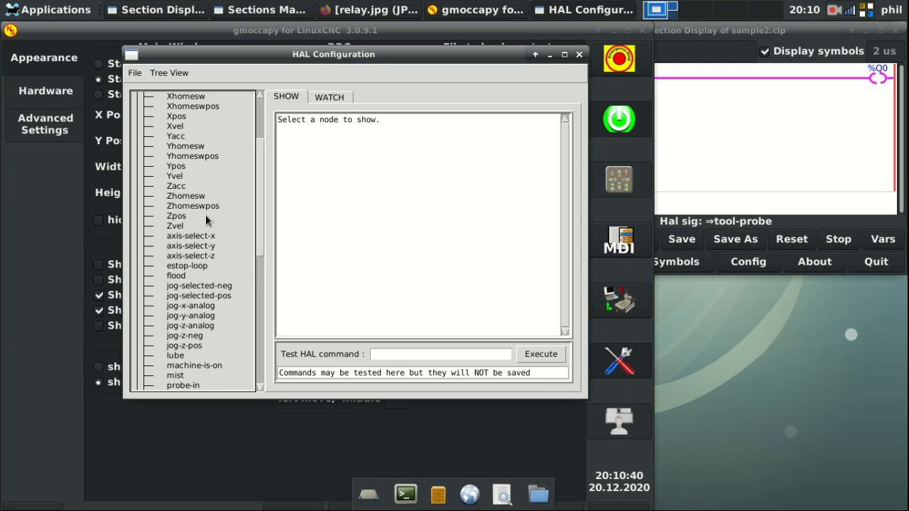
scroll(205, 215, "down", 3)
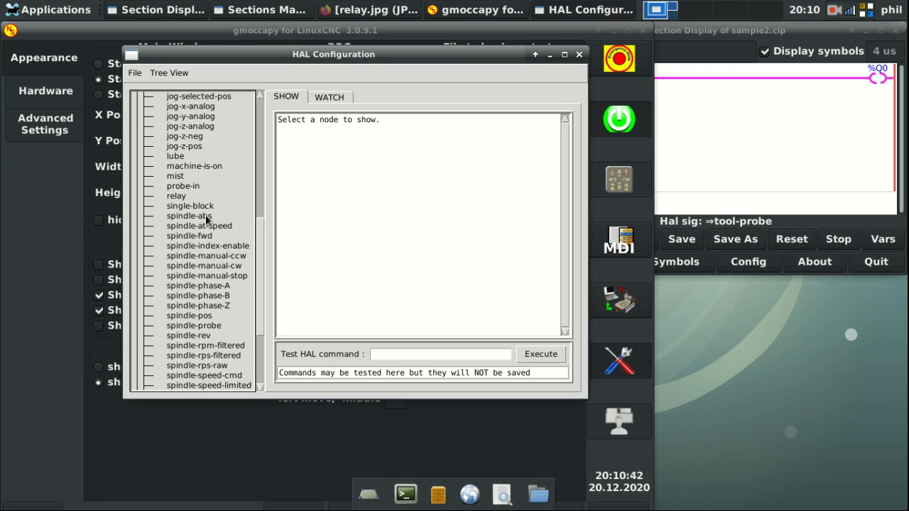
scroll(208, 220, "down", 2)
Step: Add the spindle-probe and tool-probe signals to the live watch list
left_click(330, 96)
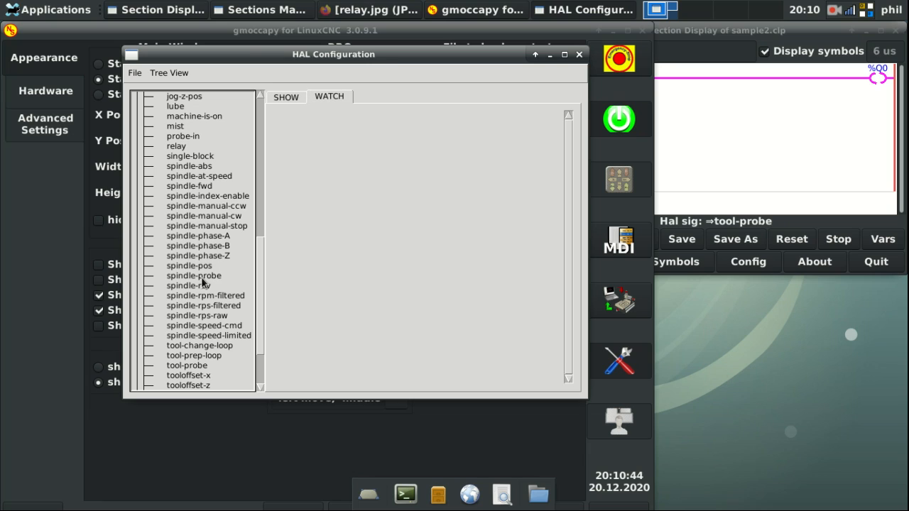
left_click(189, 277)
left_click(183, 365)
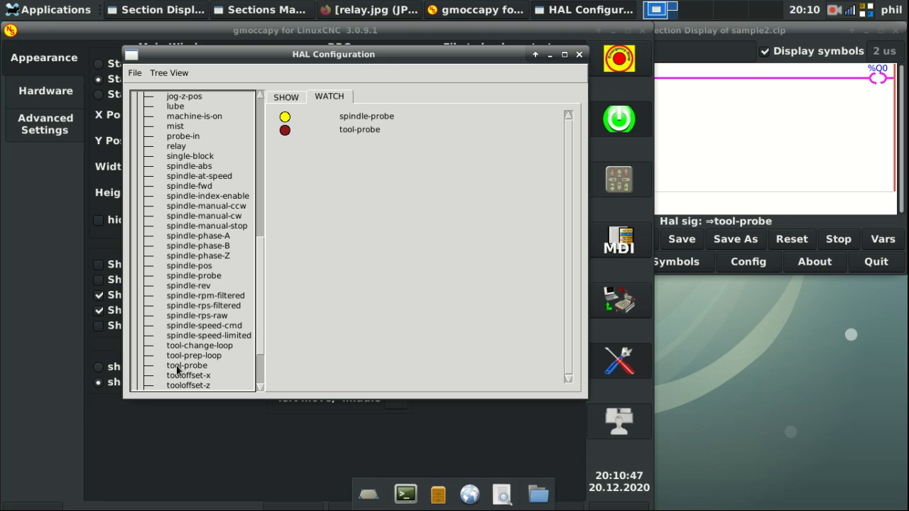
scroll(182, 346, "up", 4)
scroll(183, 343, "up", 5)
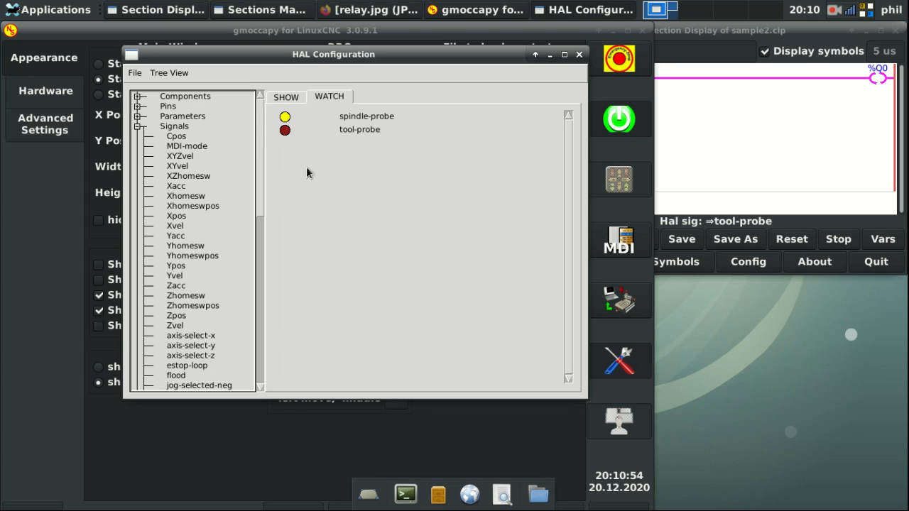
Step: Force tool-probe to 1 with 'sets tool-probe 1' and watch the ladder's %I1 contact
left_click(283, 100)
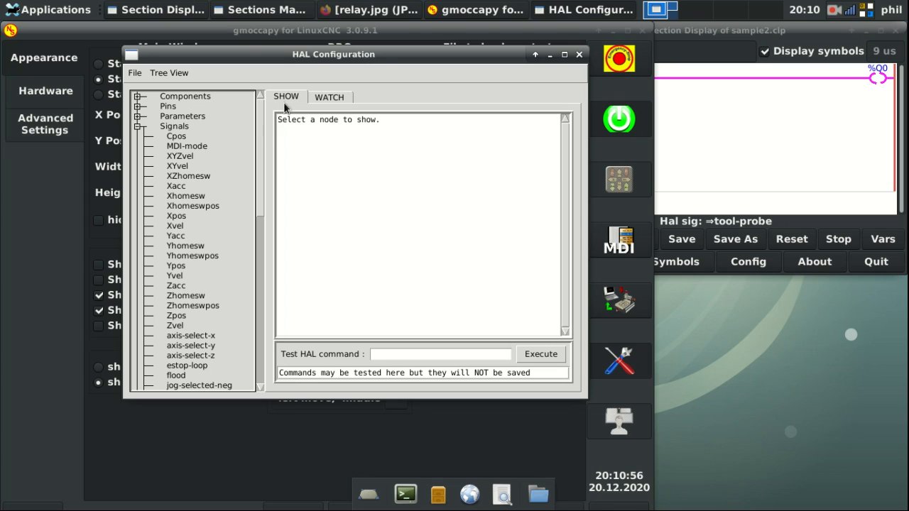
type("sets tool-probe 1")
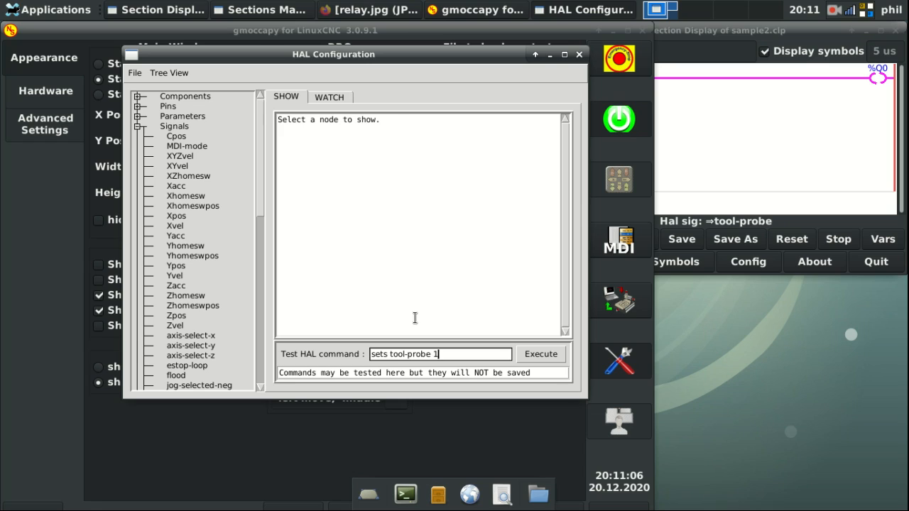
key("Return")
left_click(655, 195)
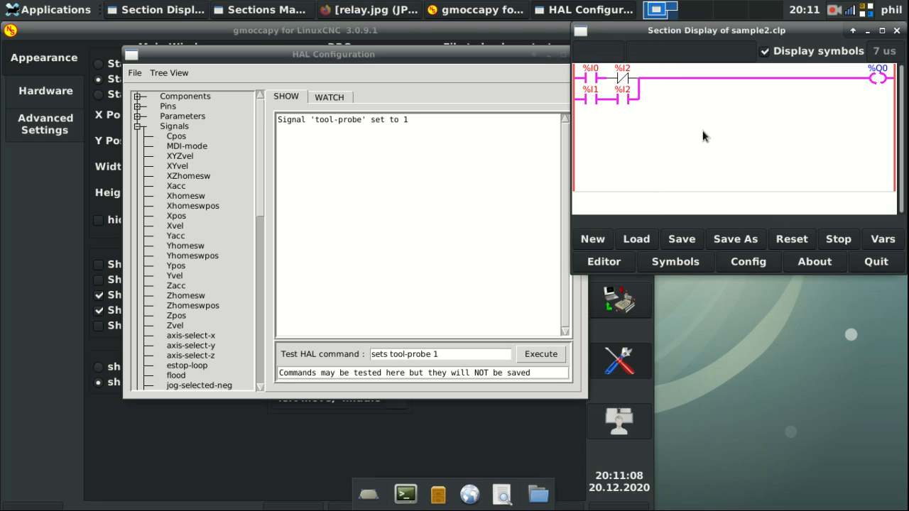
left_click(446, 352)
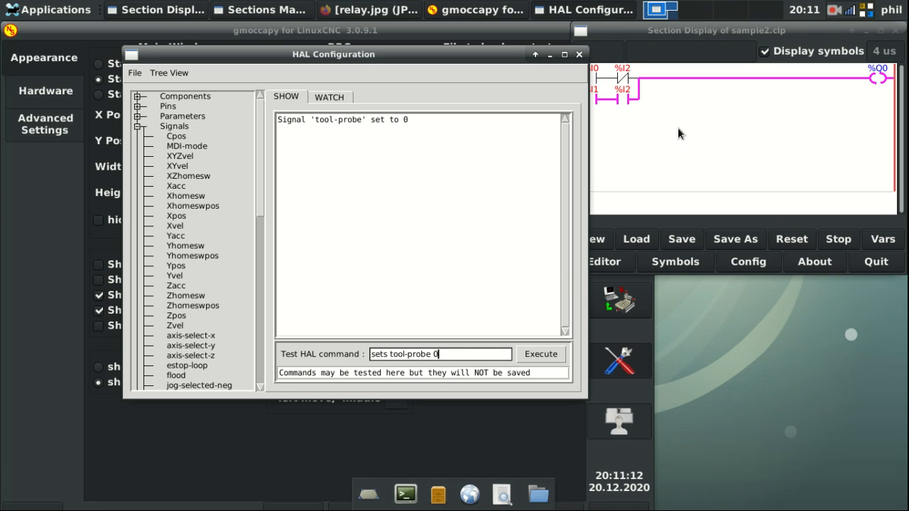
Step: Toggle tool-probe and set it back to 1 while watching the %I1 contact in the ladder
left_click(668, 175)
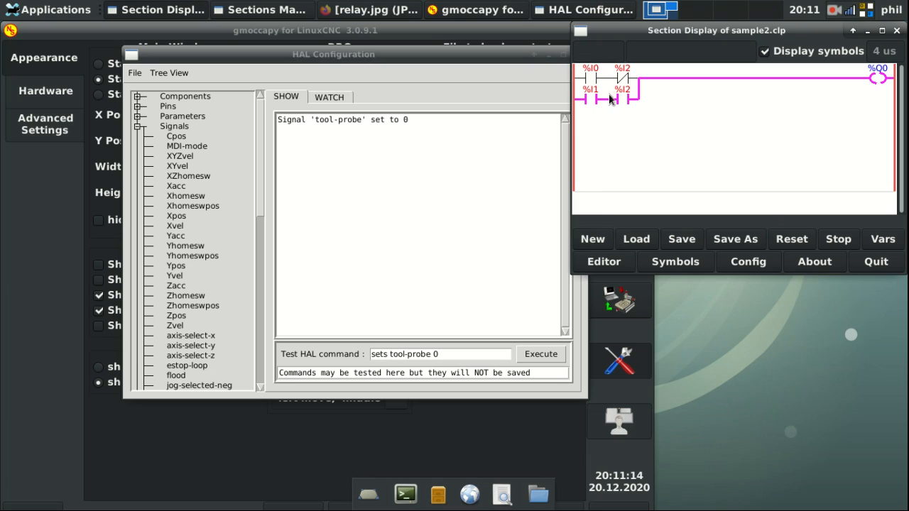
left_click(458, 361)
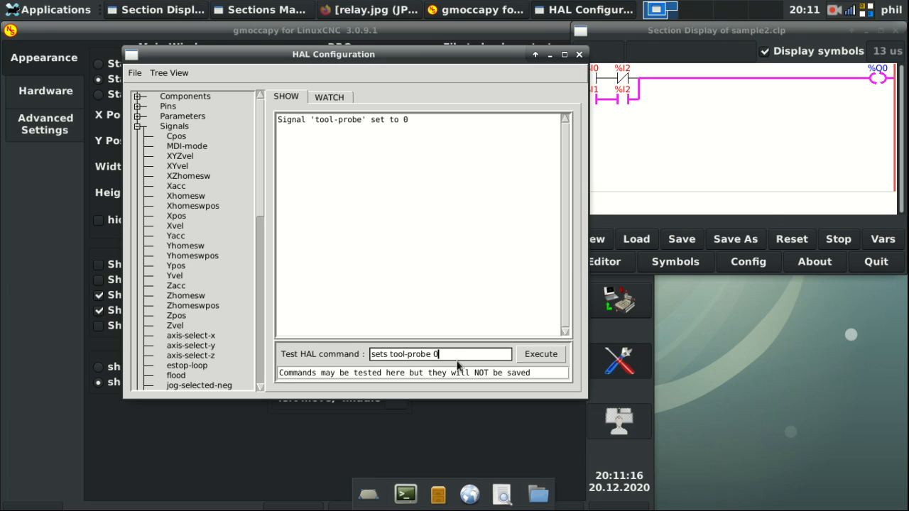
key("Return")
left_click(728, 151)
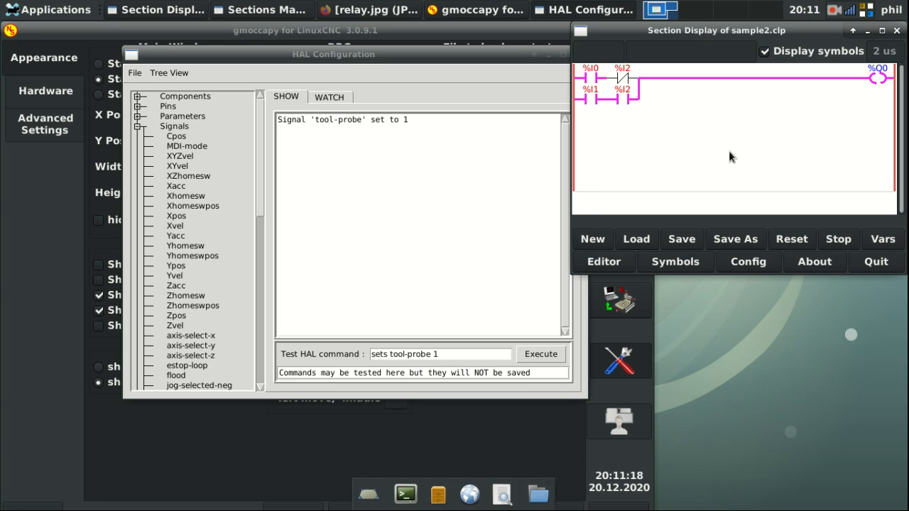
left_click(445, 55)
left_click_drag(445, 55, 375, 30)
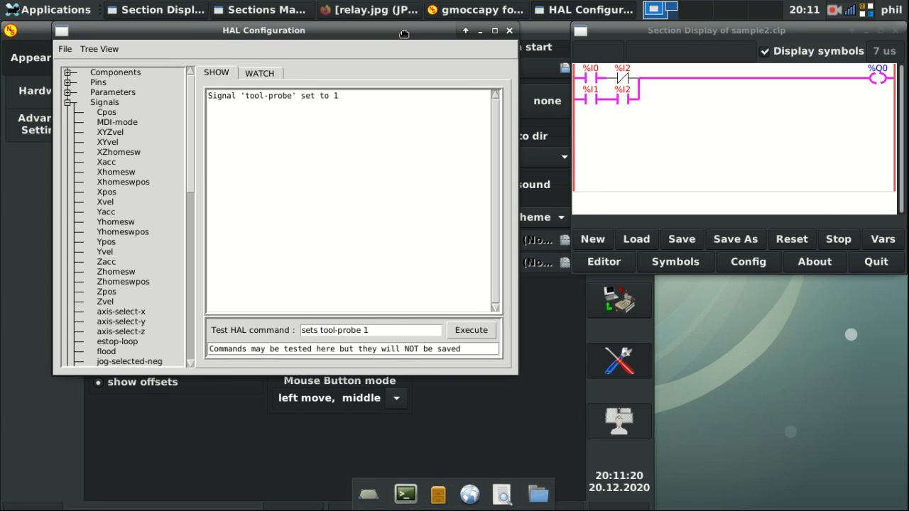
Step: Try 'sets relay 0', dismiss the signal error, and return gmoccapy to its manual page
left_click(623, 82)
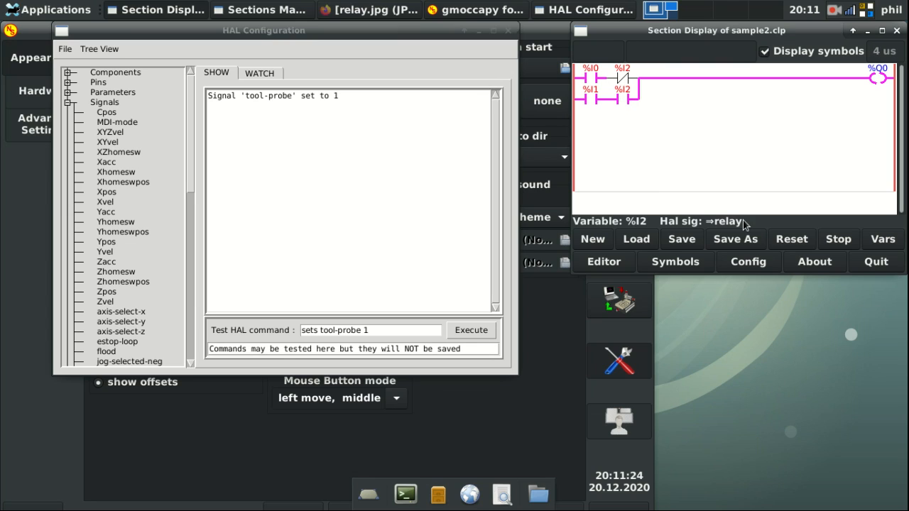
left_click_drag(385, 330, 316, 329)
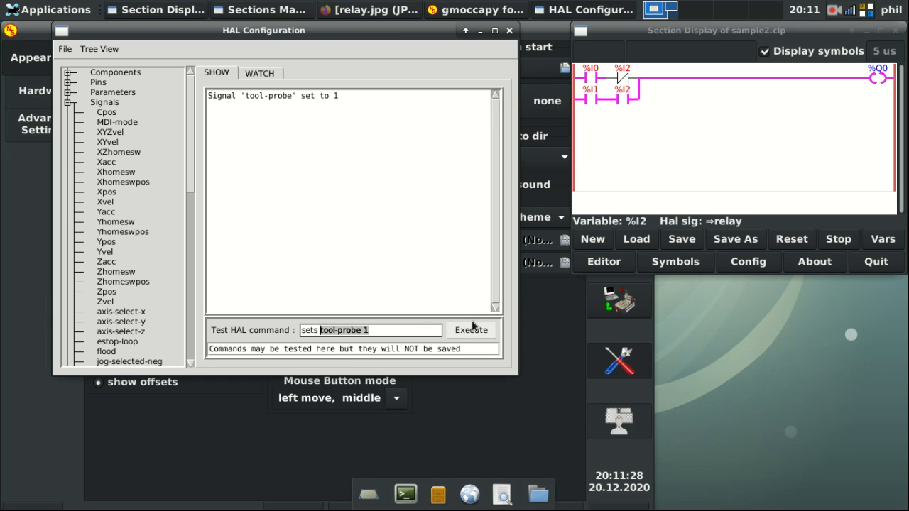
key("BackSpace")
type("relay 0")
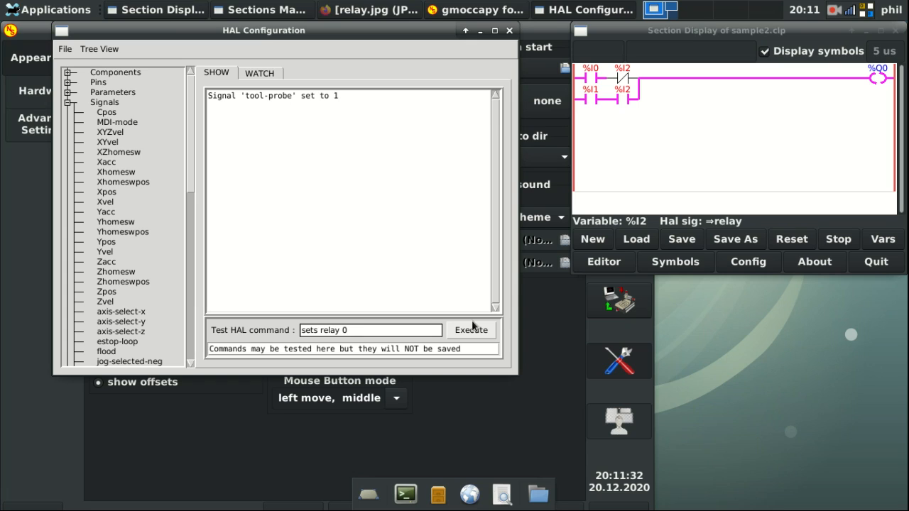
key("Return")
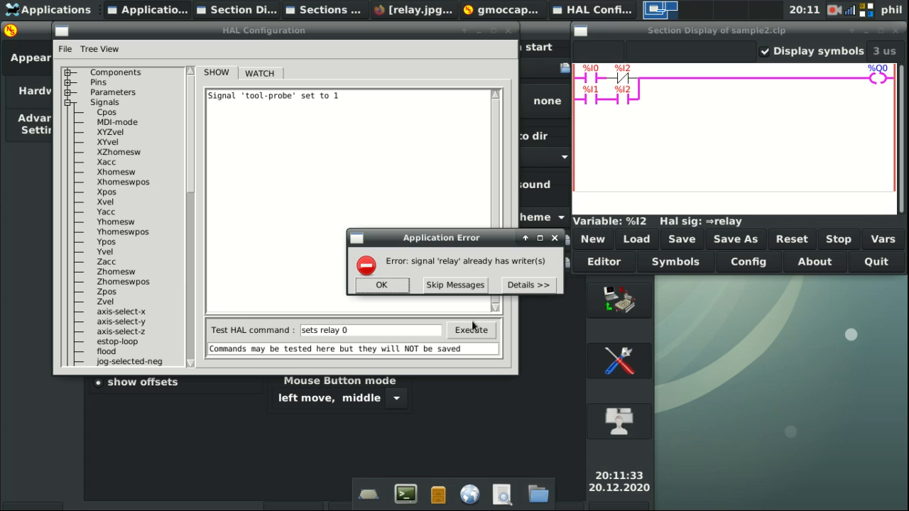
left_click(381, 285)
left_click(625, 351)
left_click(630, 368)
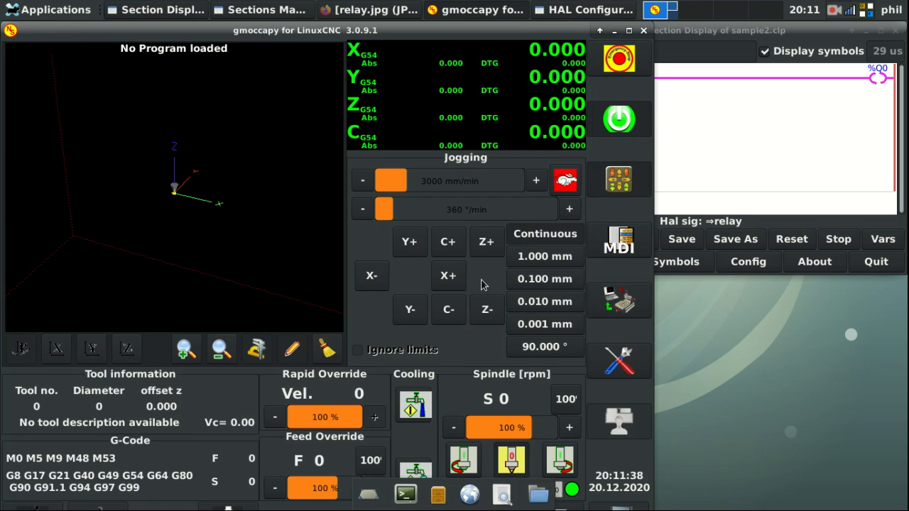
Step: Run m65p3 from the MDI history and bring the ClassicLadder section display forward
left_click(636, 234)
left_click(382, 325)
left_click(573, 356)
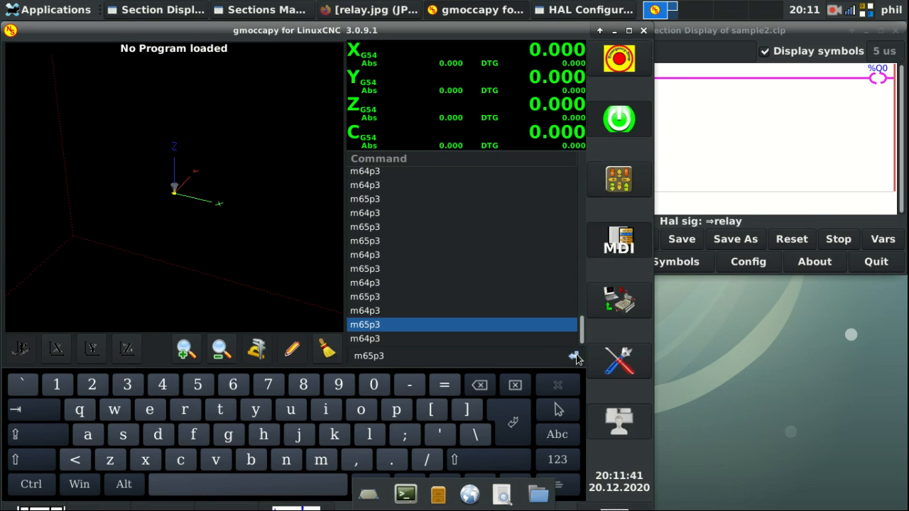
left_click(743, 152)
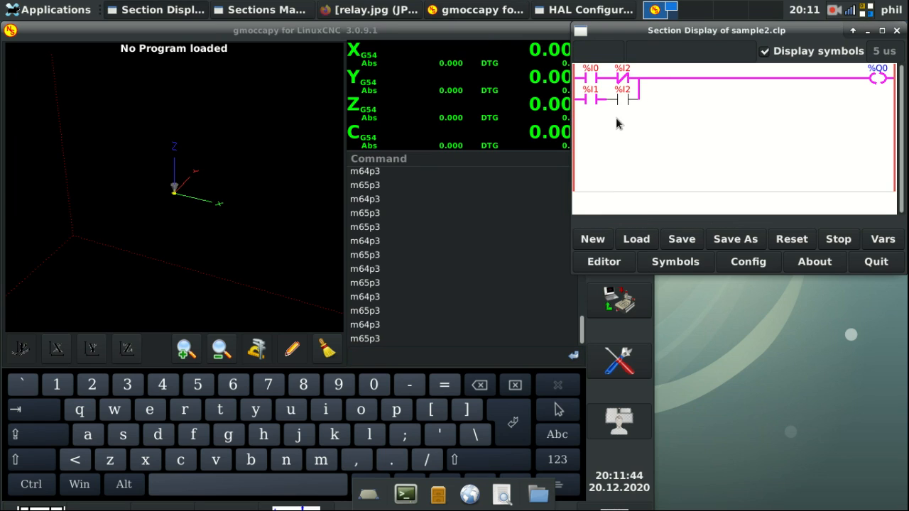
left_click(467, 32)
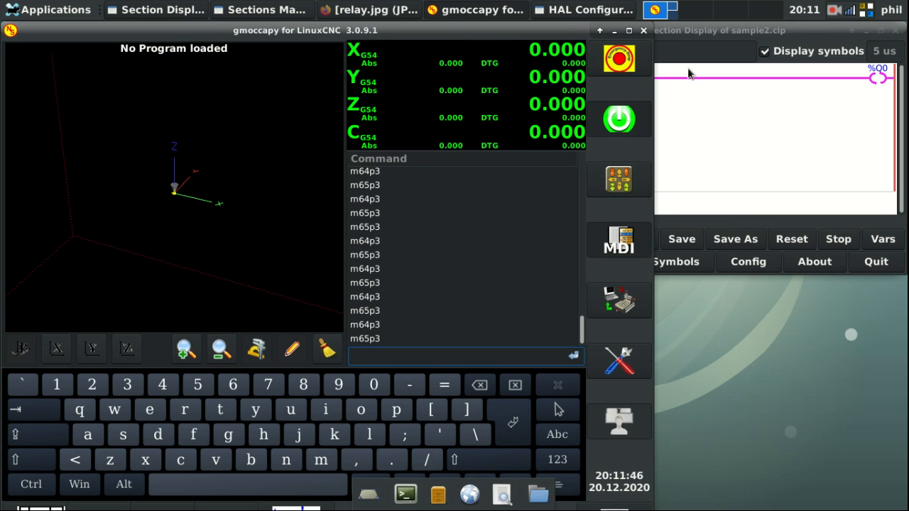
left_click(820, 140)
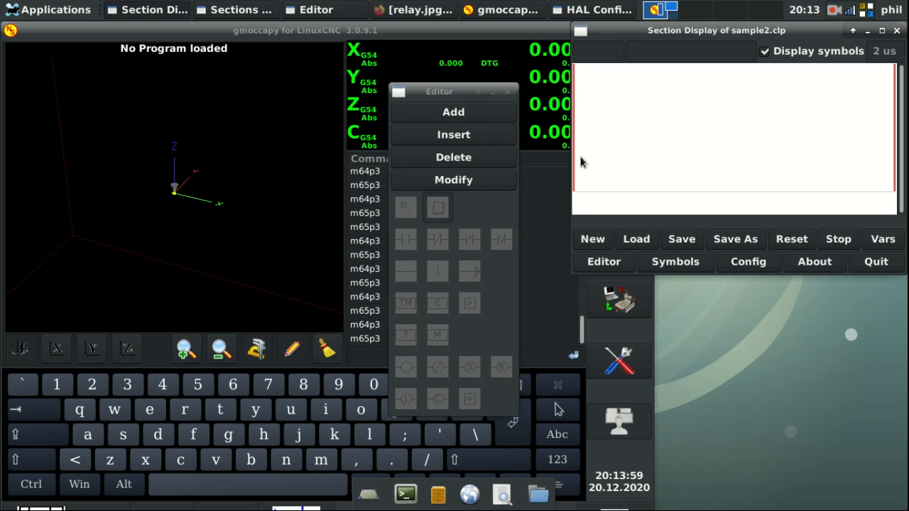
Step: Draw a full connection on the top row ending in a %B0 coil
left_click(451, 181)
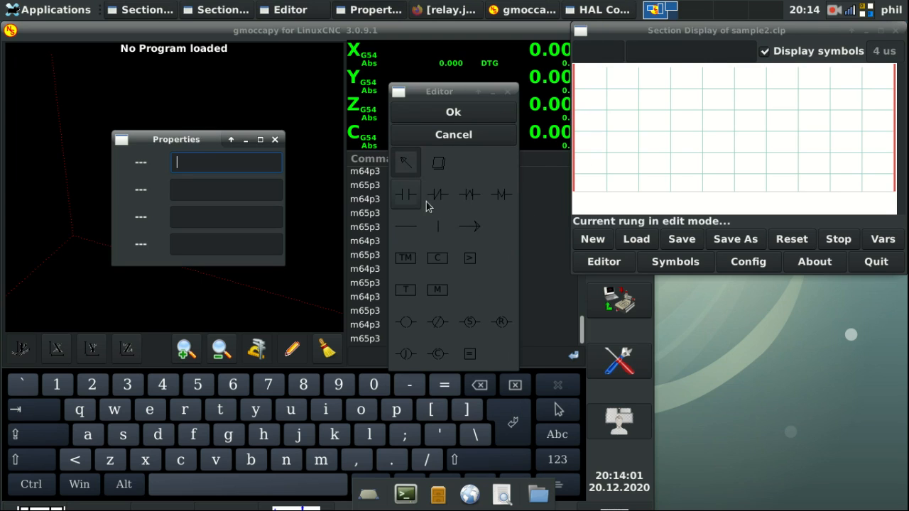
left_click(471, 229)
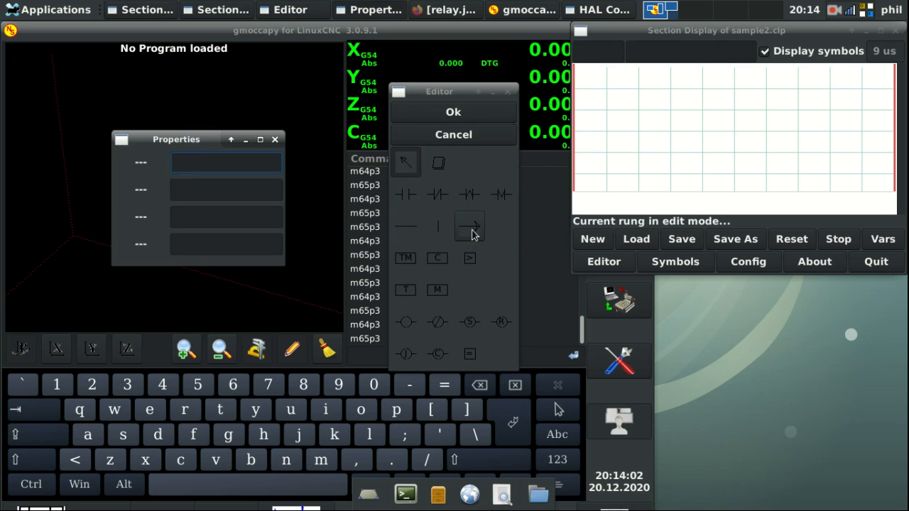
left_click(589, 77)
left_click(406, 321)
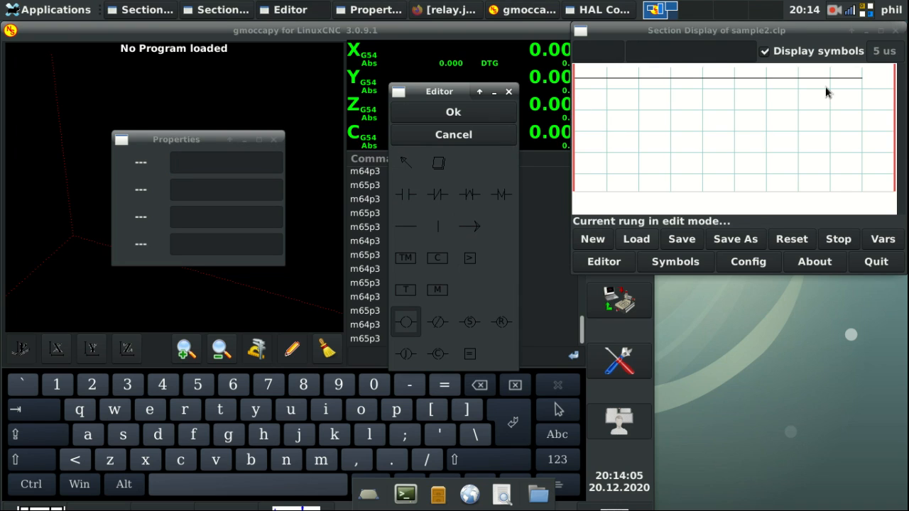
left_click(873, 73)
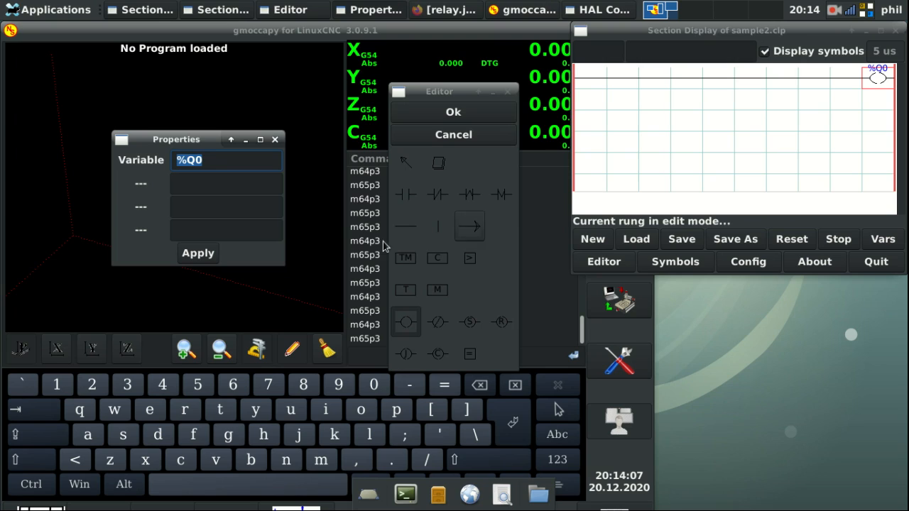
left_click(214, 160)
key("BackSpace")
key("BackSpace")
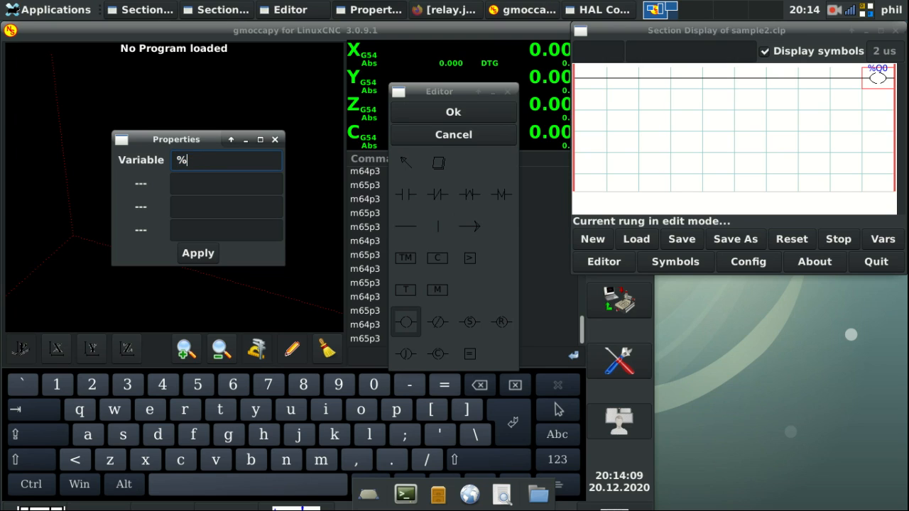
type("B0")
key("Return")
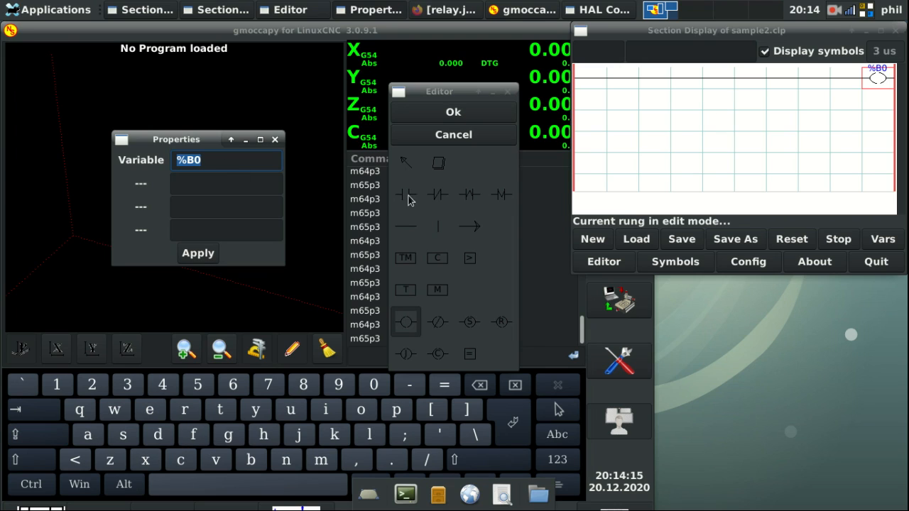
Step: Add a third-row connection ending in a %Q0 coil, confirm the rung, and watch spindle-probe and tool-probe
left_click(480, 233)
left_click(590, 122)
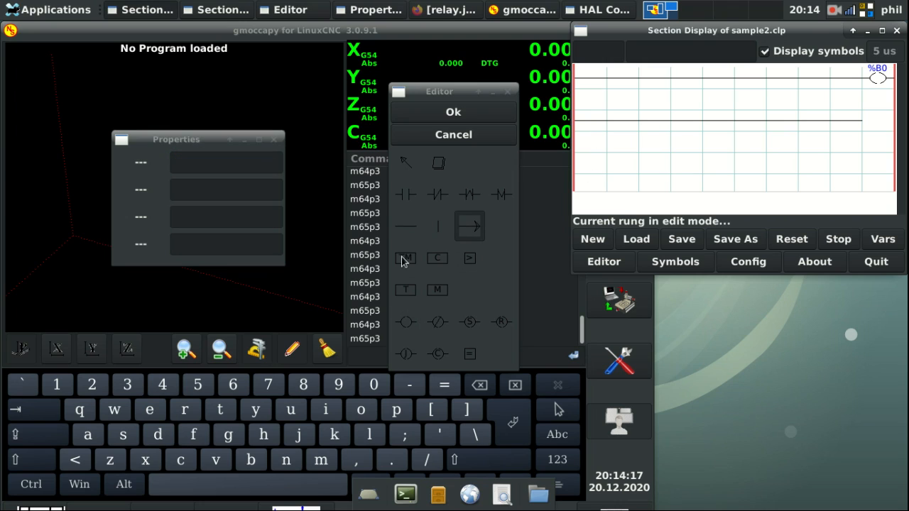
left_click(406, 322)
left_click(878, 121)
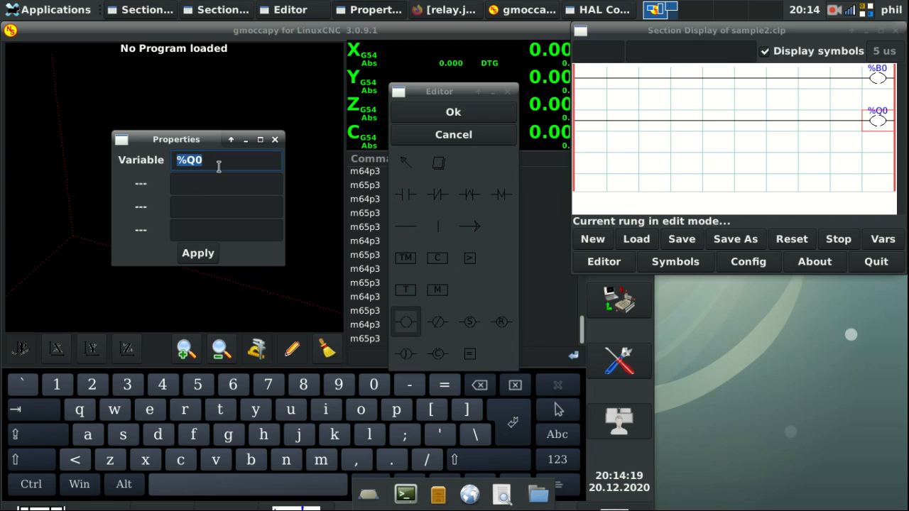
left_click(438, 114)
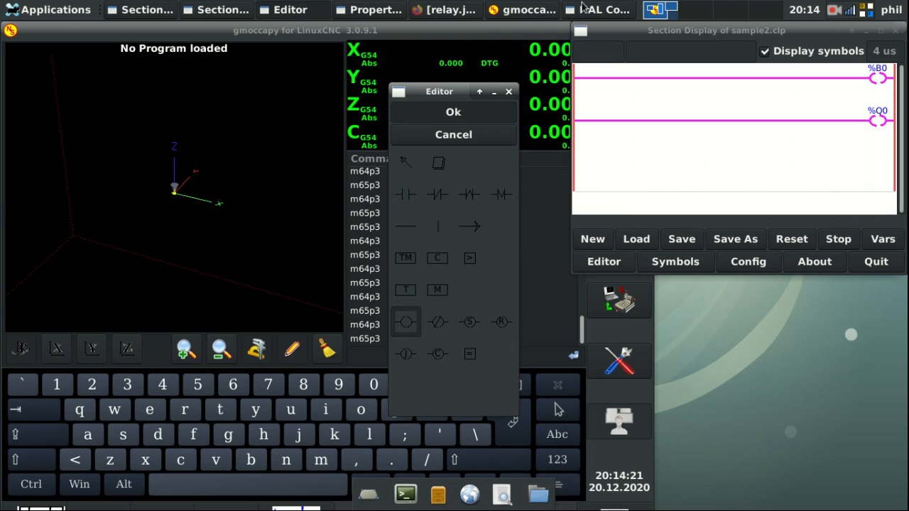
left_click(595, 9)
left_click(279, 73)
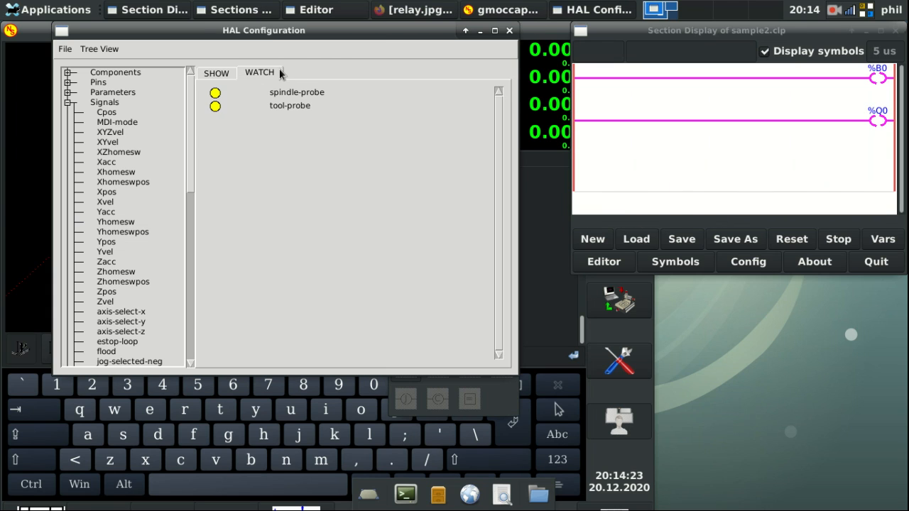
Step: Reopen the ladder editor from the section display and start modifying the rung
left_click(523, 10)
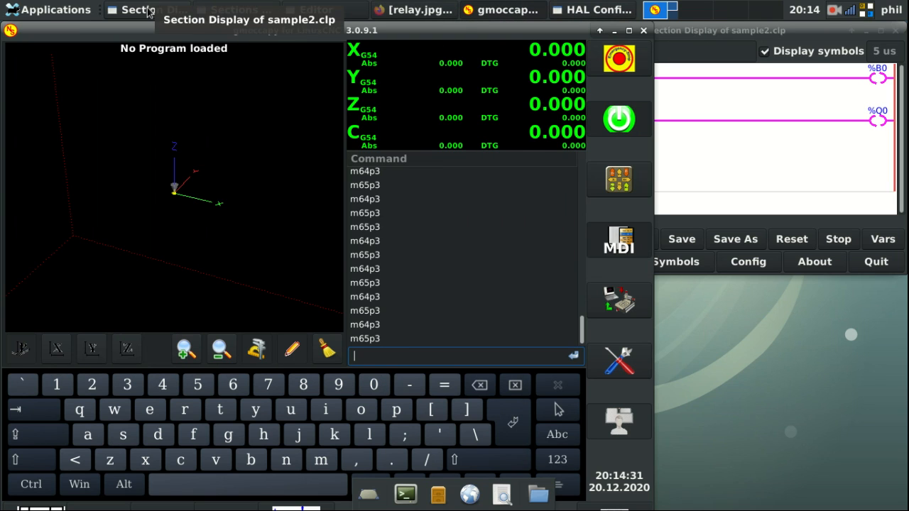
left_click(254, 12)
left_click(254, 10)
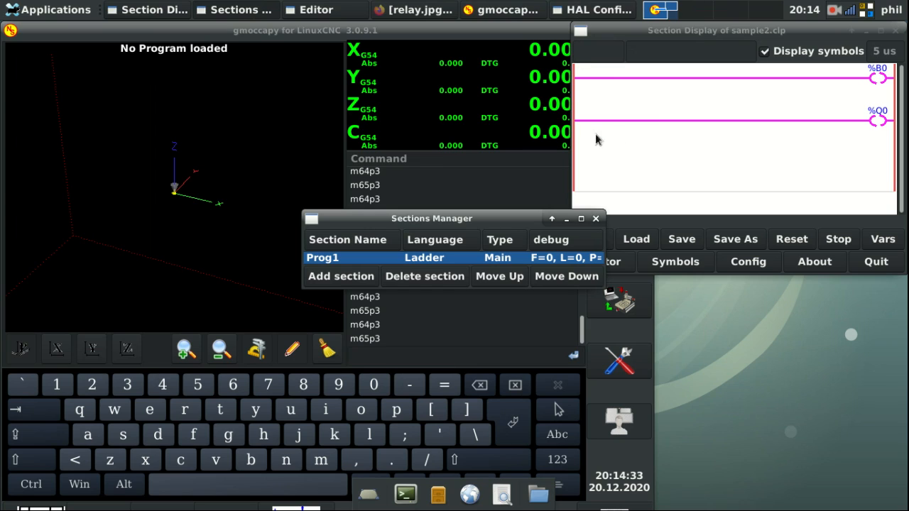
left_click(600, 261)
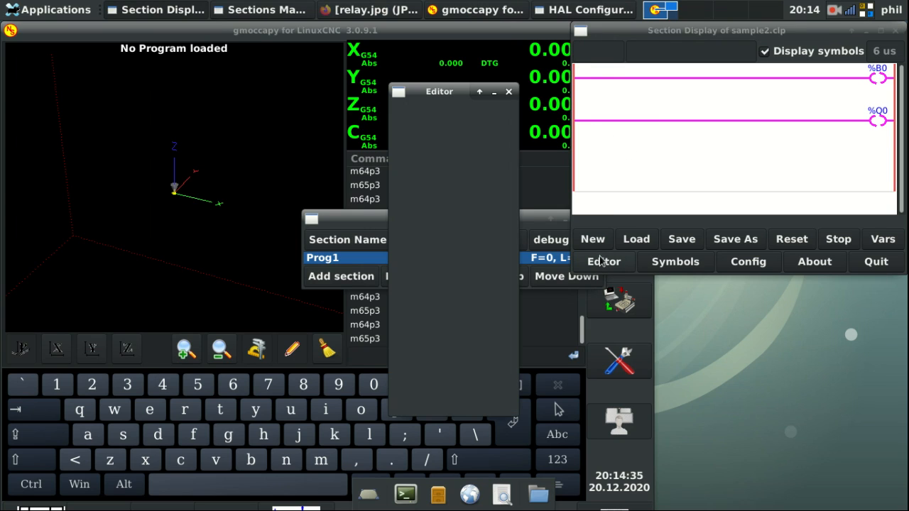
left_click(452, 183)
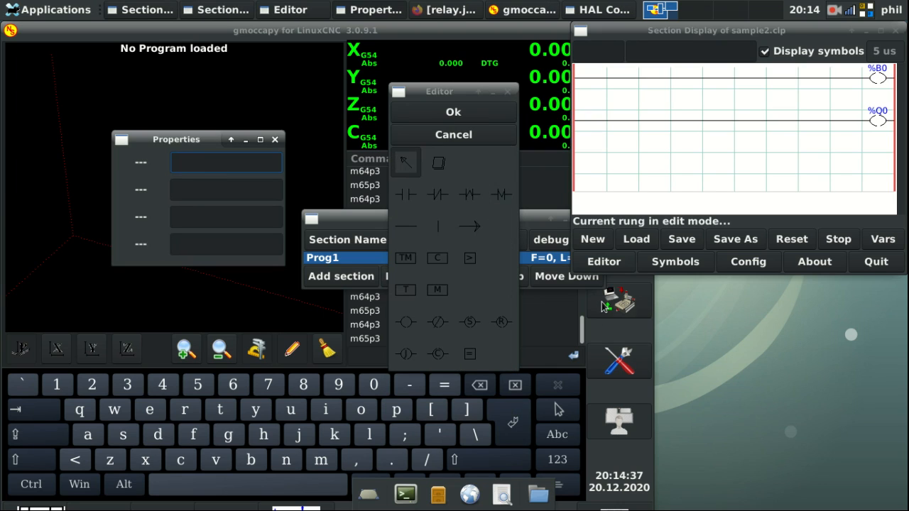
Step: Place a normally-open %I2 contact in the first rung's first cell and accept it
left_click(412, 200)
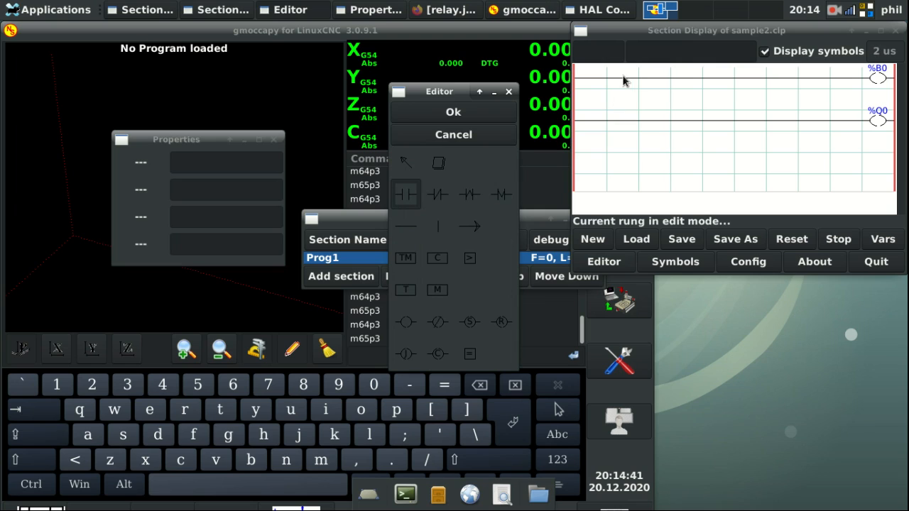
left_click(595, 79)
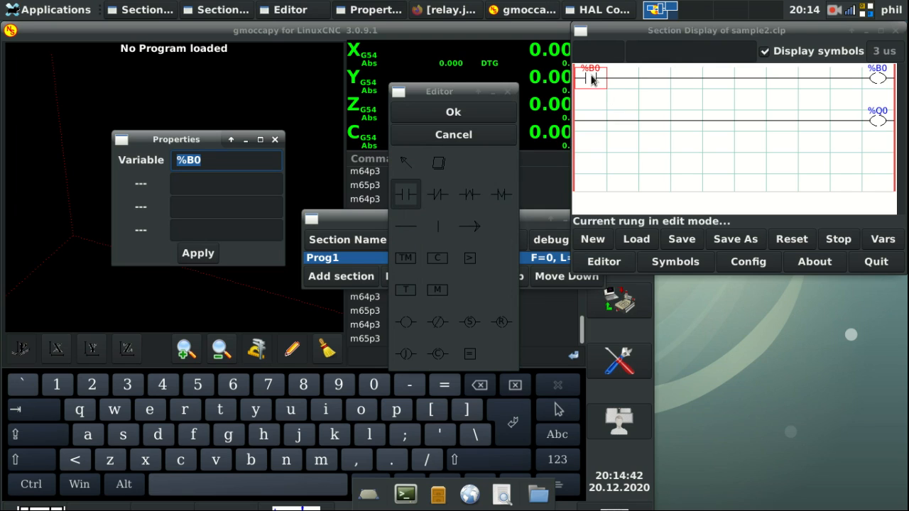
left_click(213, 163)
key("BackSpace")
key("BackSpace")
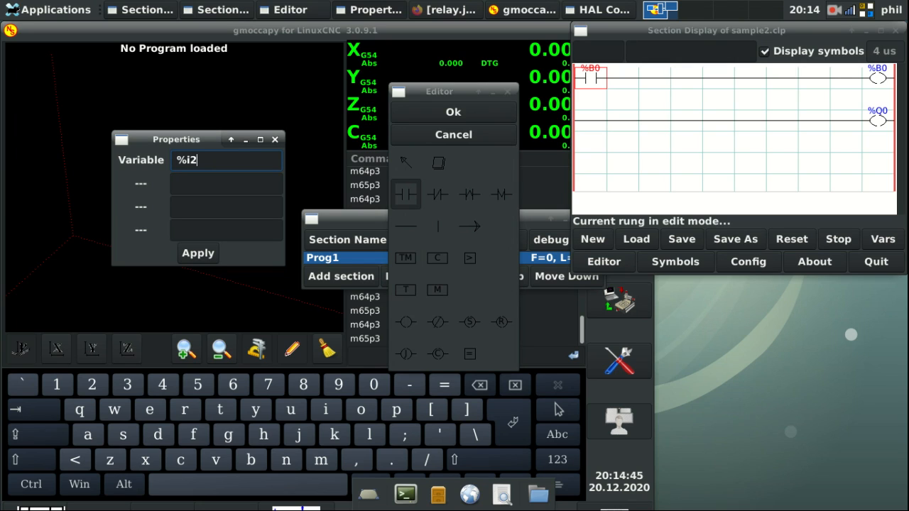
key("Caps_Lock")
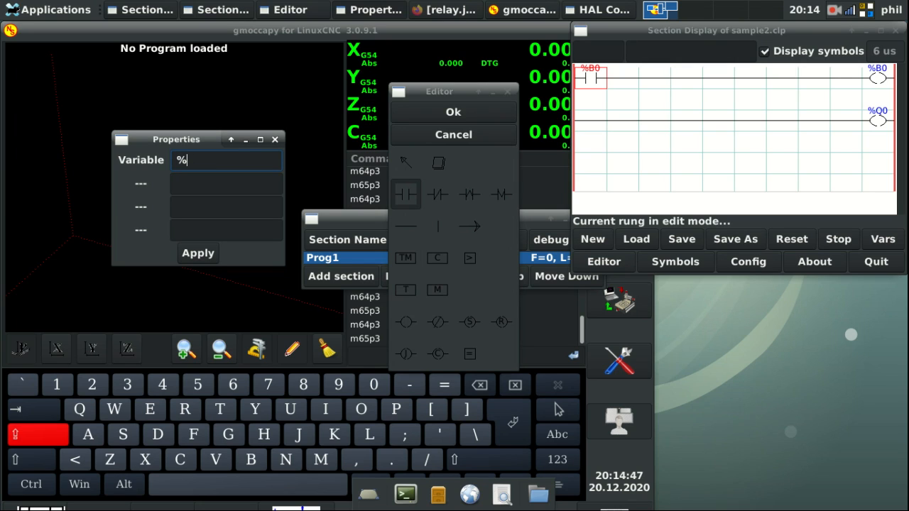
type("I2")
key("Return")
left_click(448, 115)
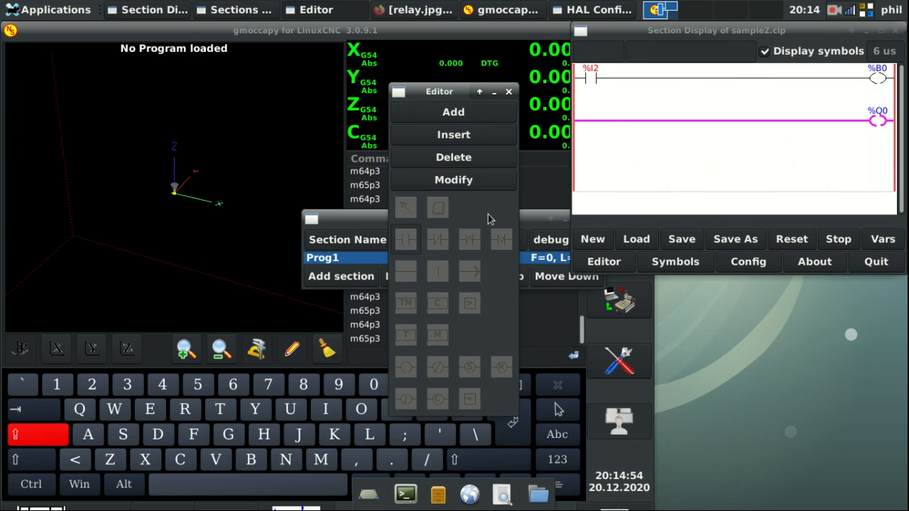
left_click(467, 179)
Step: Add an %I0 contact with a parallel %I1 branch joined by horizontal and vertical lines
left_click(409, 197)
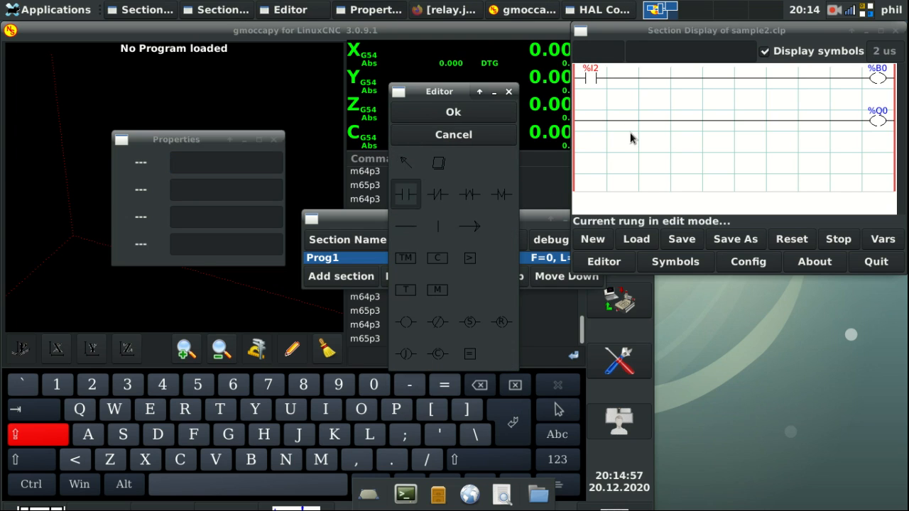
left_click(591, 123)
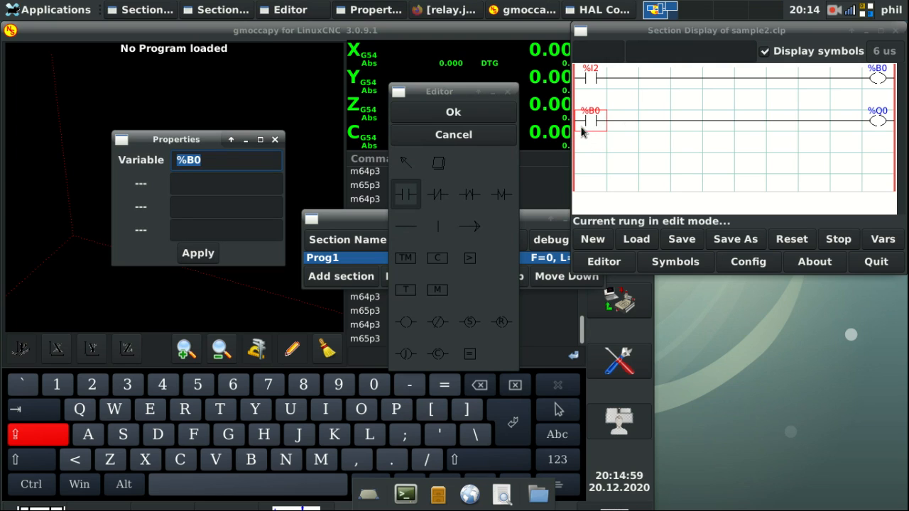
left_click(594, 118)
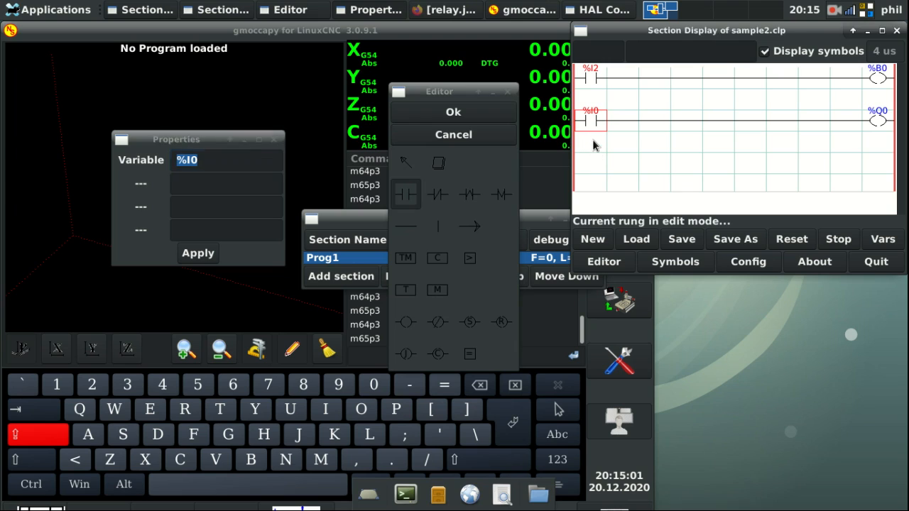
left_click(594, 141)
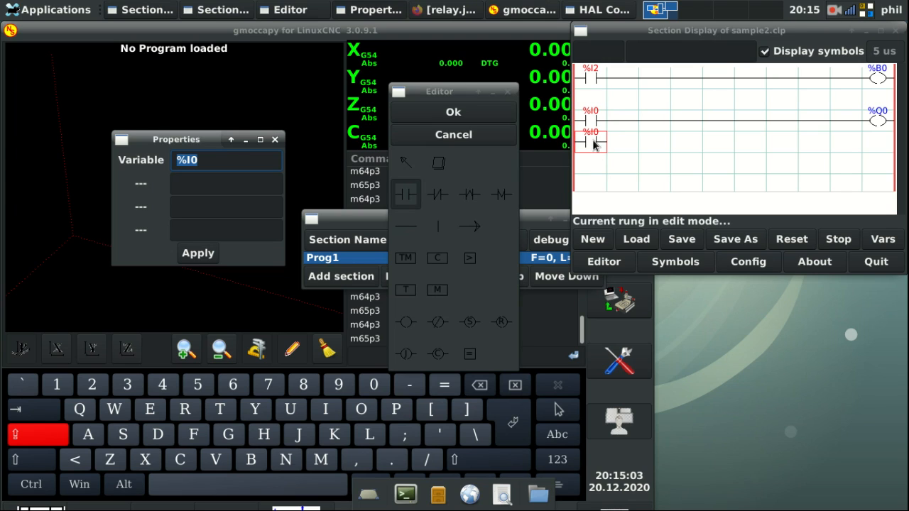
left_click(213, 157)
key("BackSpace")
type("1")
key("Return")
left_click(418, 230)
left_click(619, 147)
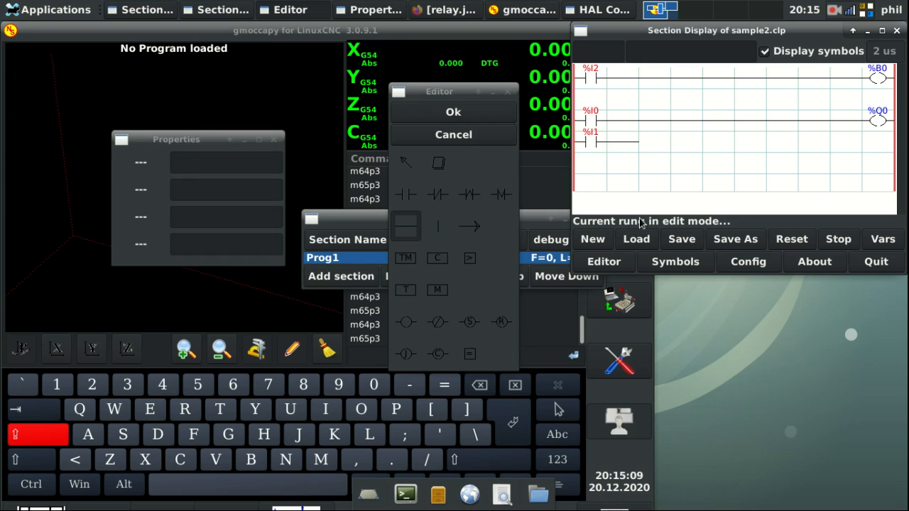
left_click(438, 226)
left_click(644, 138)
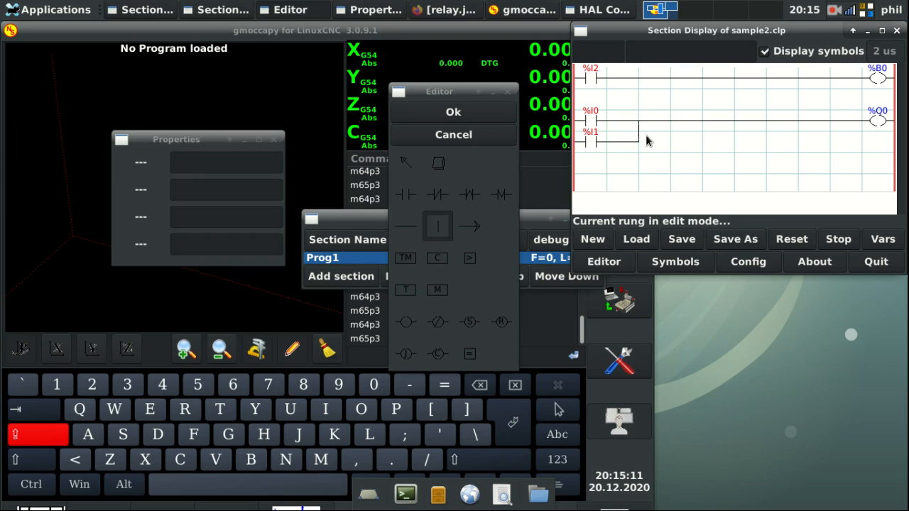
left_click(437, 115)
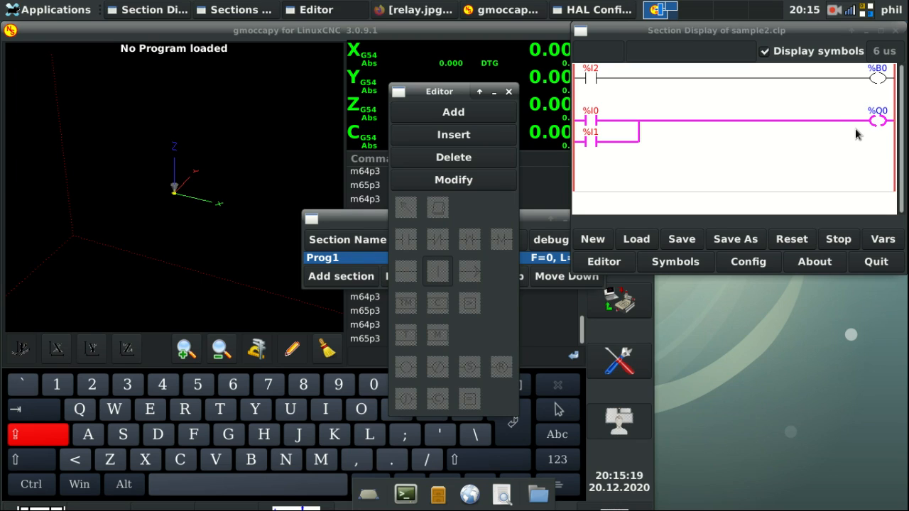
Step: Add a normally-closed %B0 after %I0 and a normally-open %B0 in the %I1 branch
left_click(452, 182)
left_click(437, 194)
left_click(623, 124)
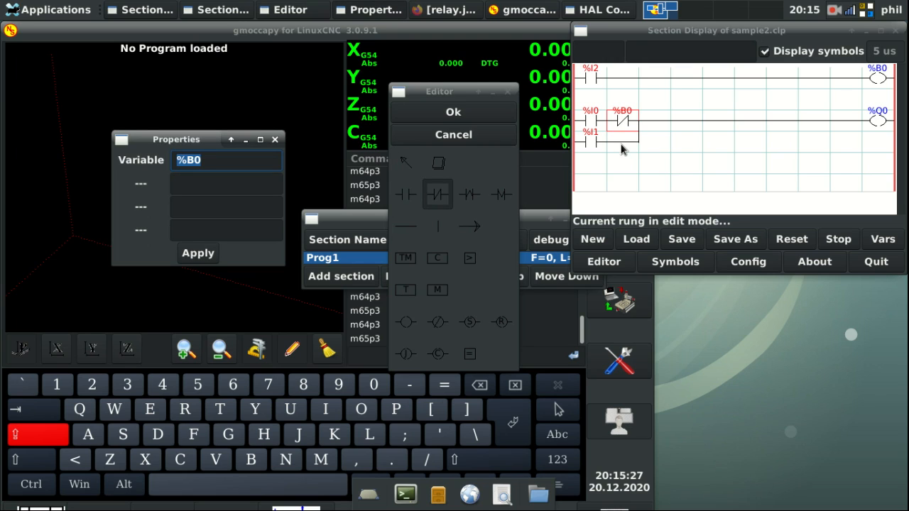
left_click(628, 143)
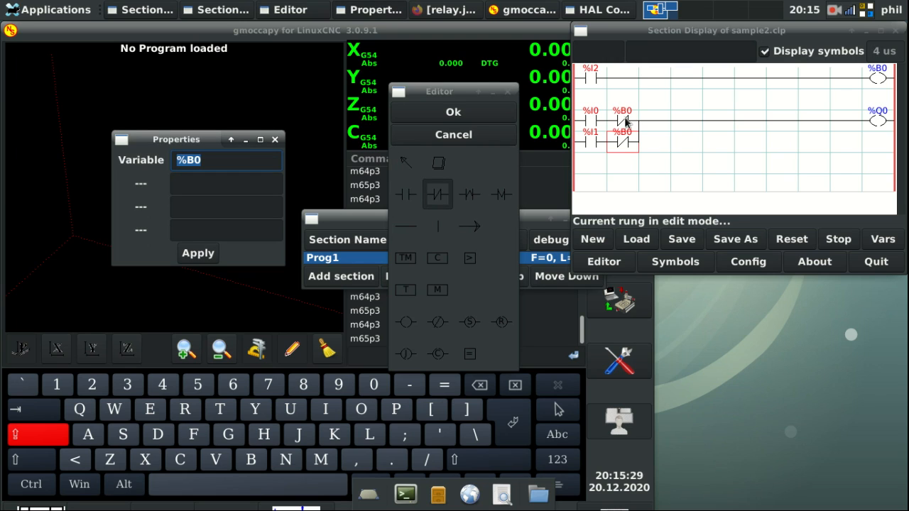
left_click(414, 197)
left_click(409, 196)
left_click(623, 142)
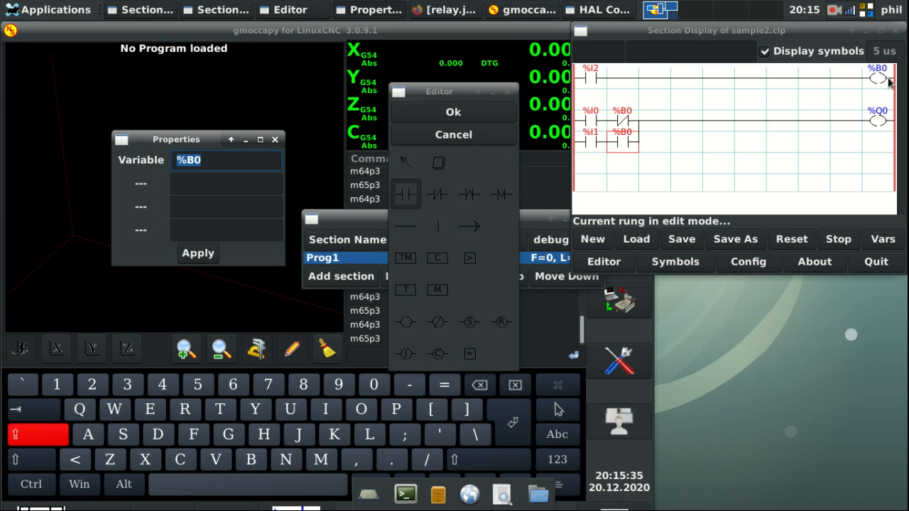
left_click(471, 115)
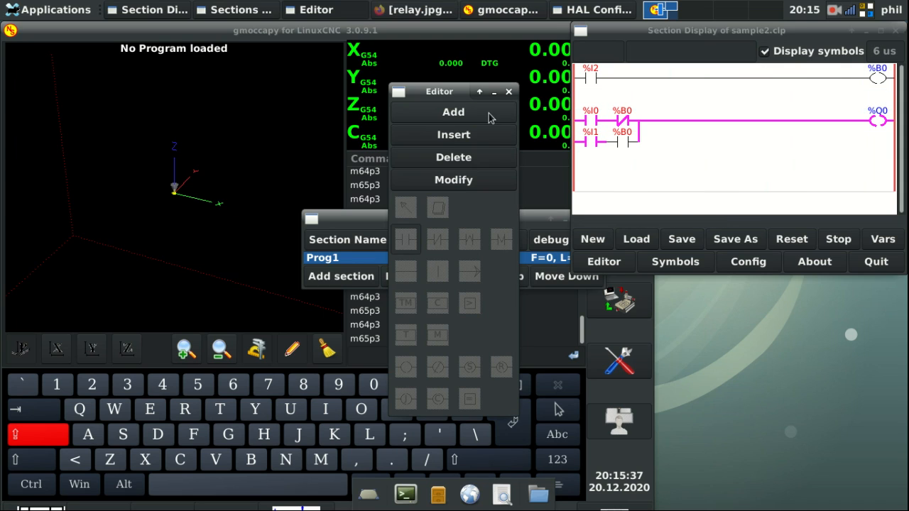
Step: Minimize the Sections Manager, move the Editor aside, and bring the ladder display forward
left_click_drag(377, 226, 211, 234)
left_click(401, 228)
left_click_drag(455, 94, 248, 105)
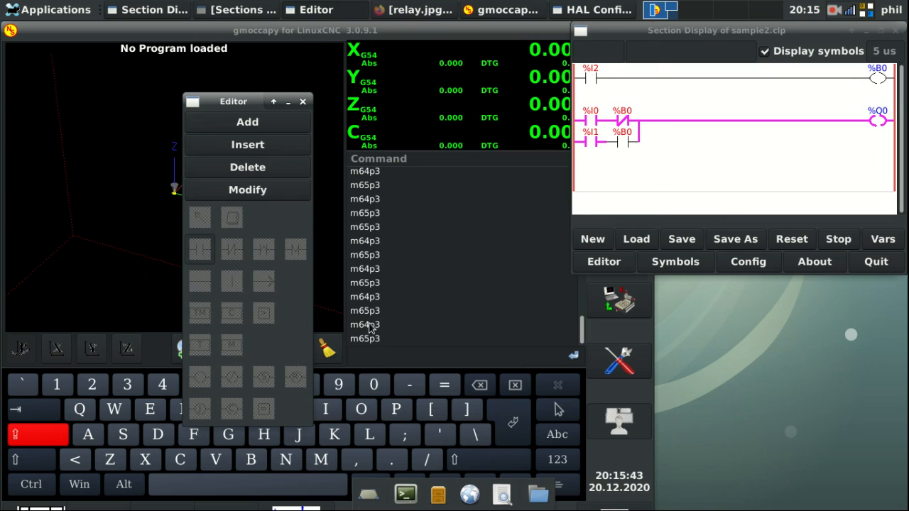
left_click(369, 327)
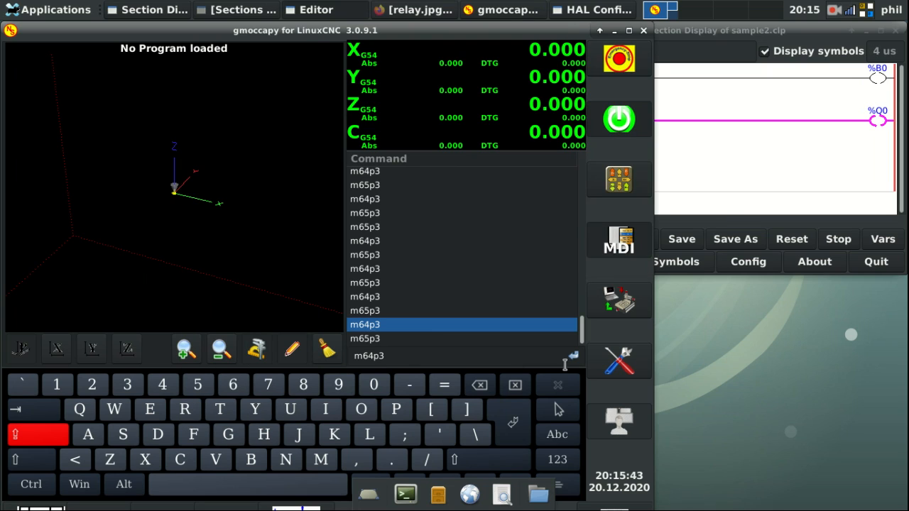
left_click(750, 162)
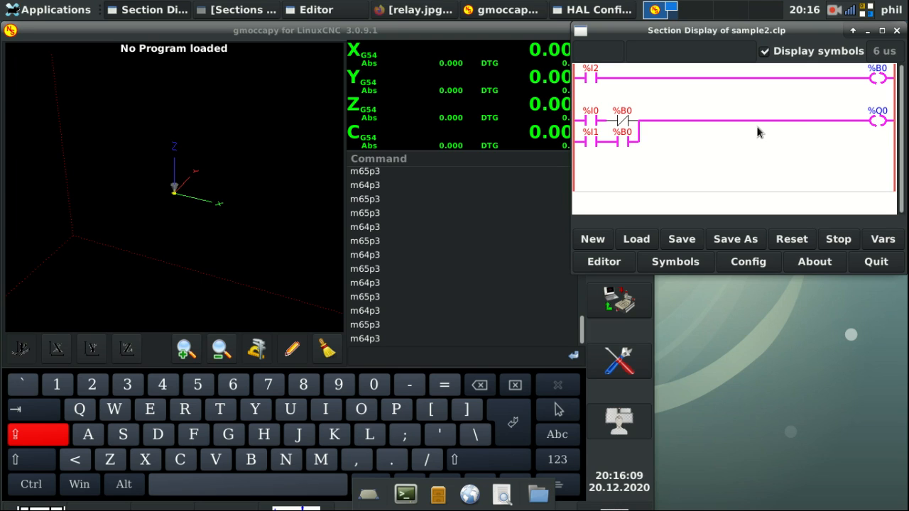
Step: Run m65p3 from the MDI history and watch %Q0 and %B0 in the ladder
left_click(370, 325)
left_click(575, 360)
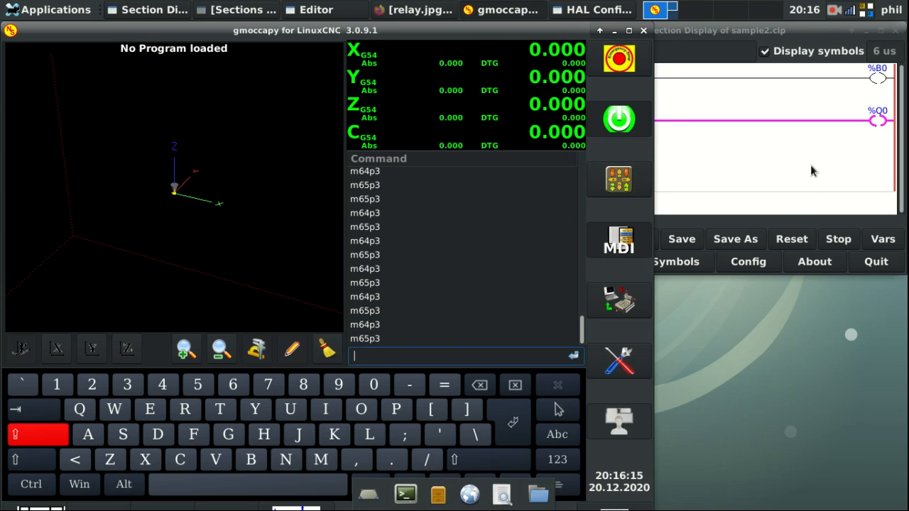
left_click(810, 161)
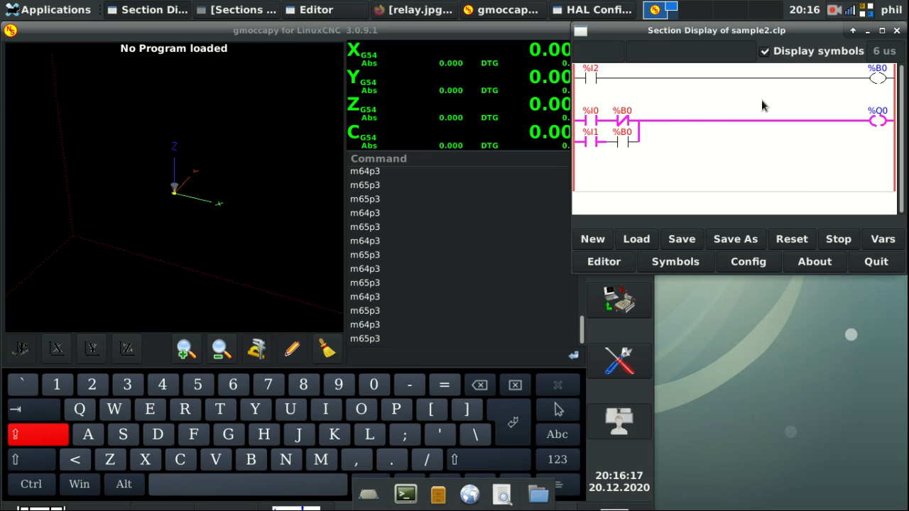
left_click(621, 396)
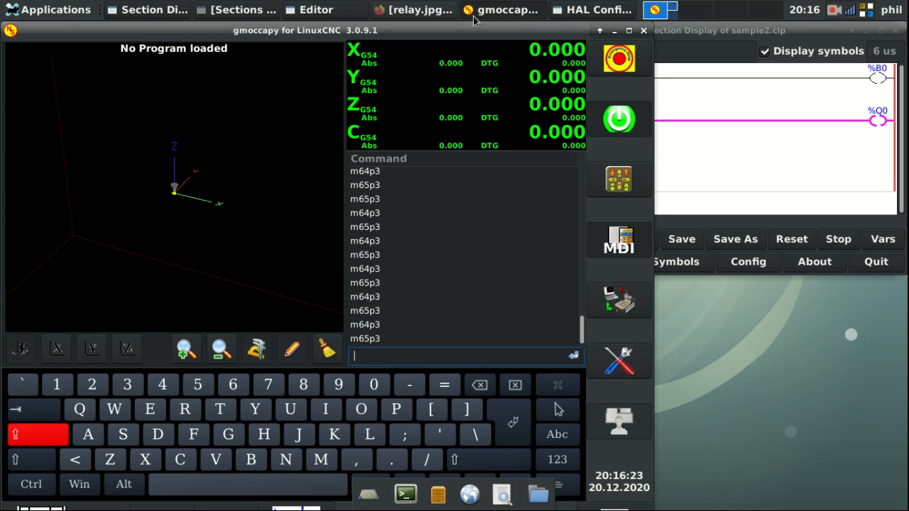
left_click(574, 8)
Step: Run 'sets tool-probe 0' and check that the %Q0 rung drops out in the ladder
left_click(216, 73)
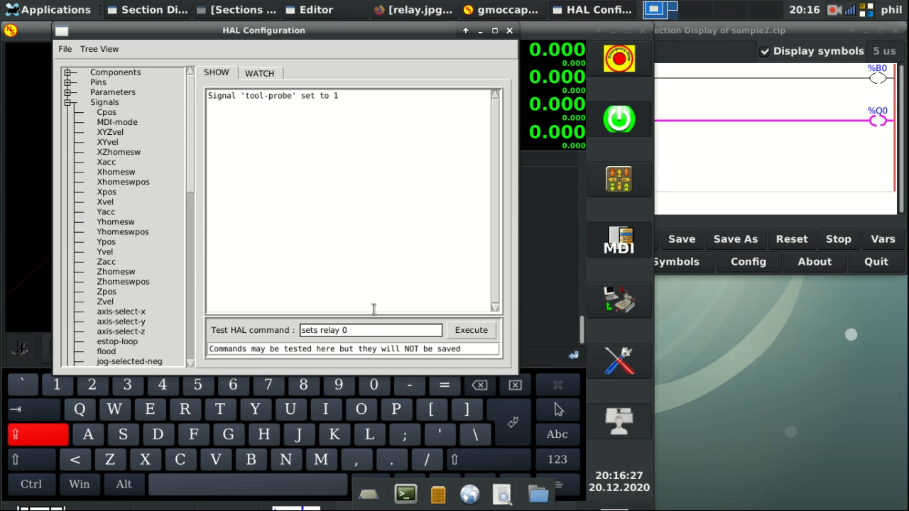
key("BackSpace")
key("BackSpace")
key("BackSpace")
key("BackSpace")
key("BackSpace")
key("Caps_Lock")
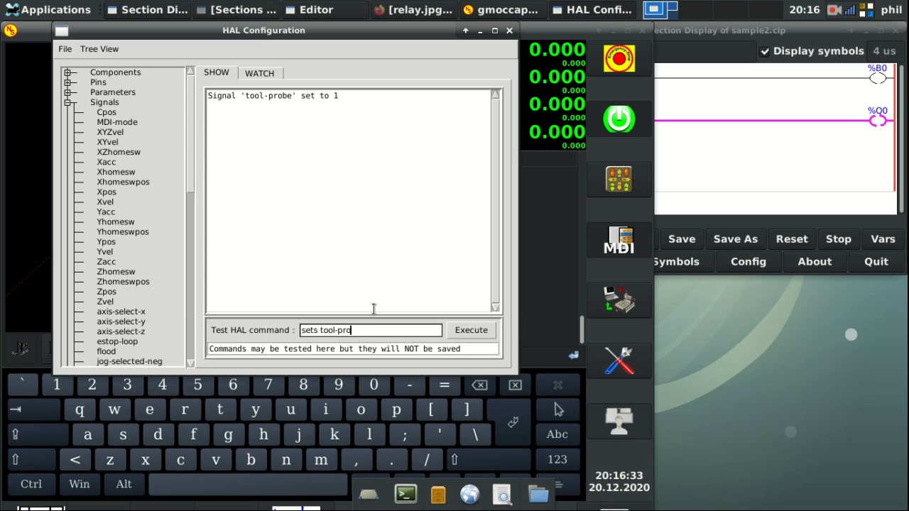
type("0")
key("Return")
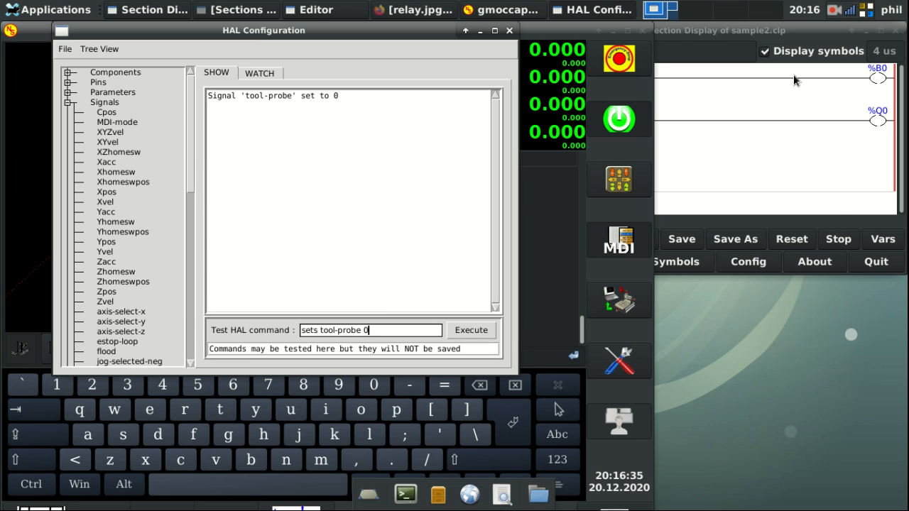
left_click(793, 74)
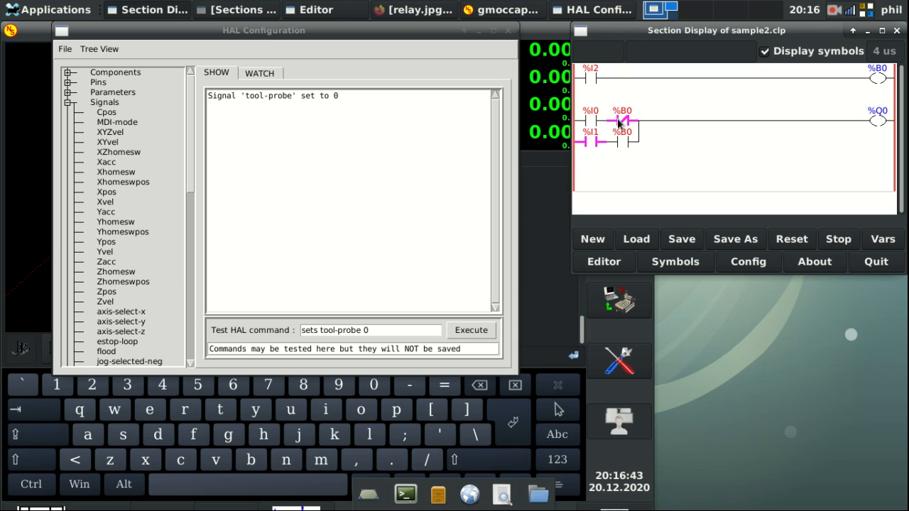
Step: Run m64p3 from the MDI history to energise %B0 and %Q0, then reopen the rung editor
left_click(544, 226)
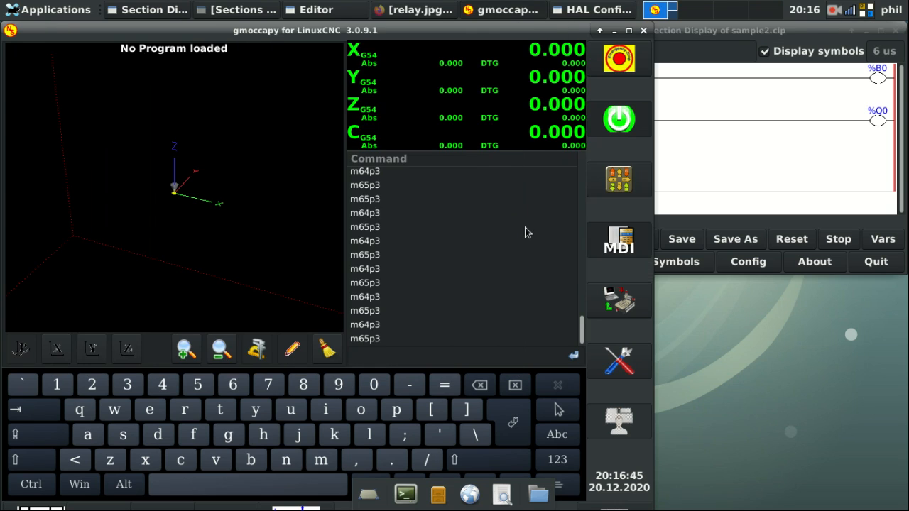
left_click(498, 213)
left_click(371, 327)
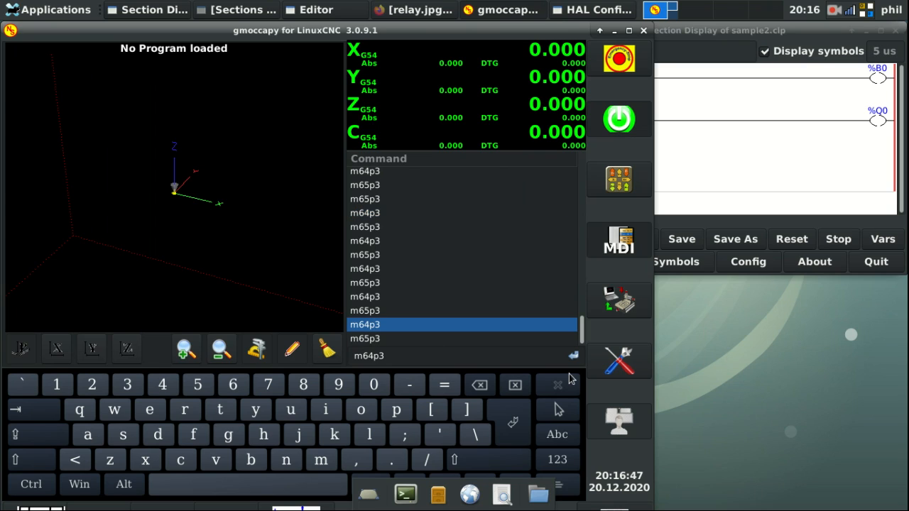
left_click(574, 356)
left_click(735, 152)
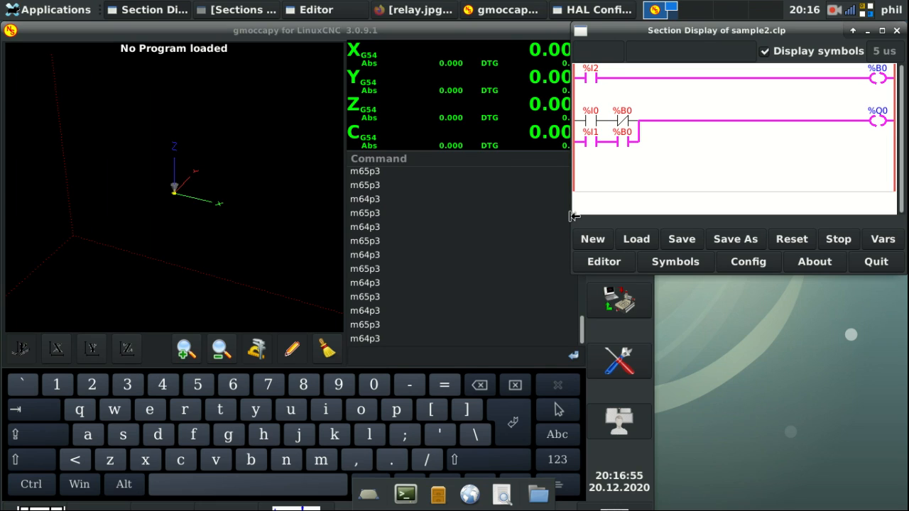
left_click(603, 261)
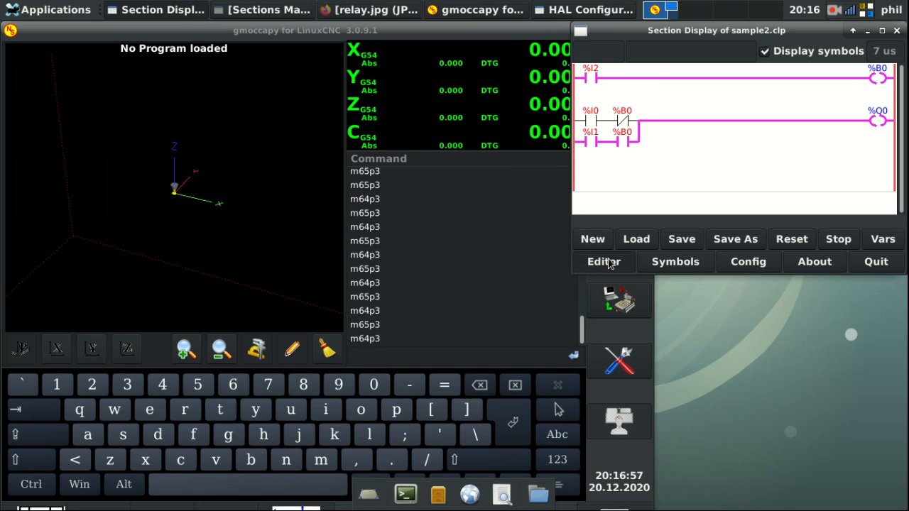
left_click(608, 261)
Step: Try a normally-open then normally-closed %B0 contact after %I2, then remove it
left_click(454, 180)
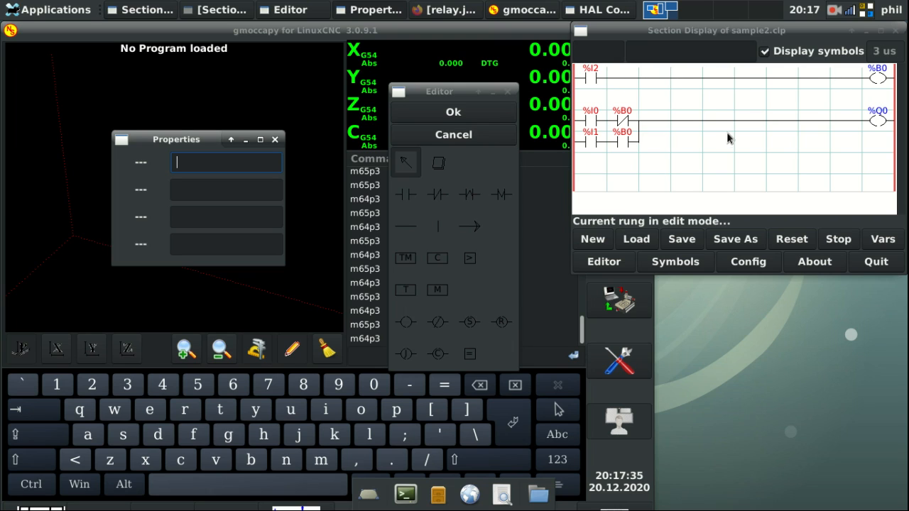
left_click(416, 199)
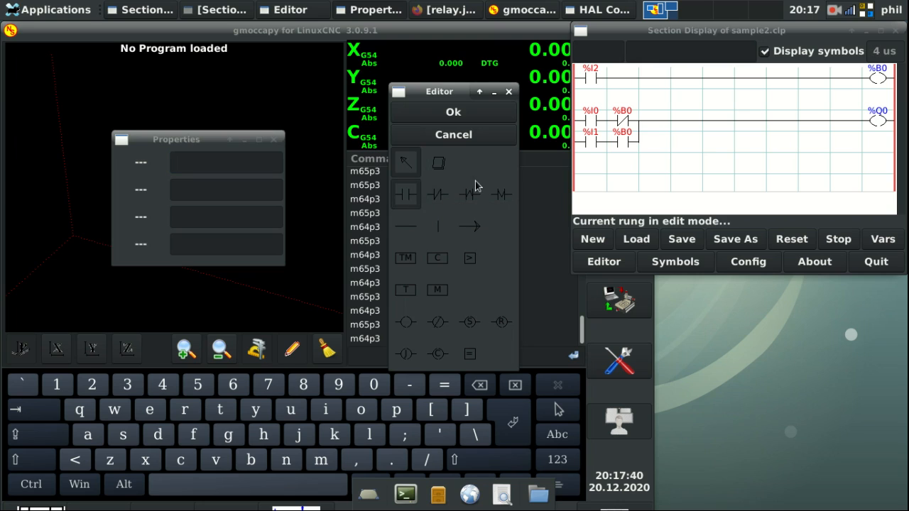
left_click(620, 80)
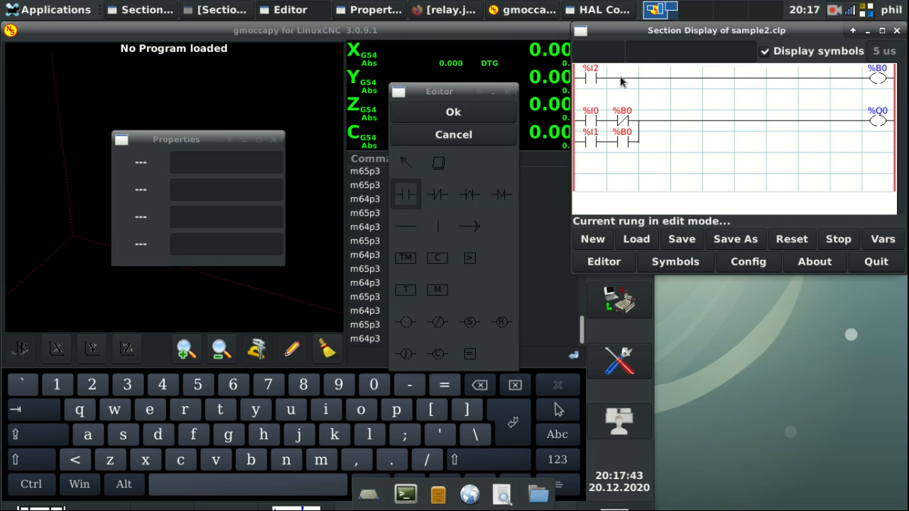
left_click(438, 197)
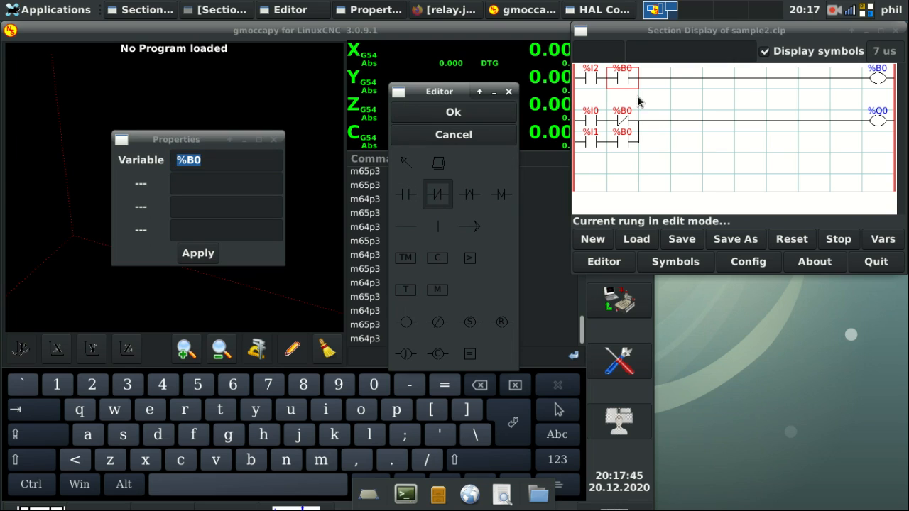
left_click(625, 80)
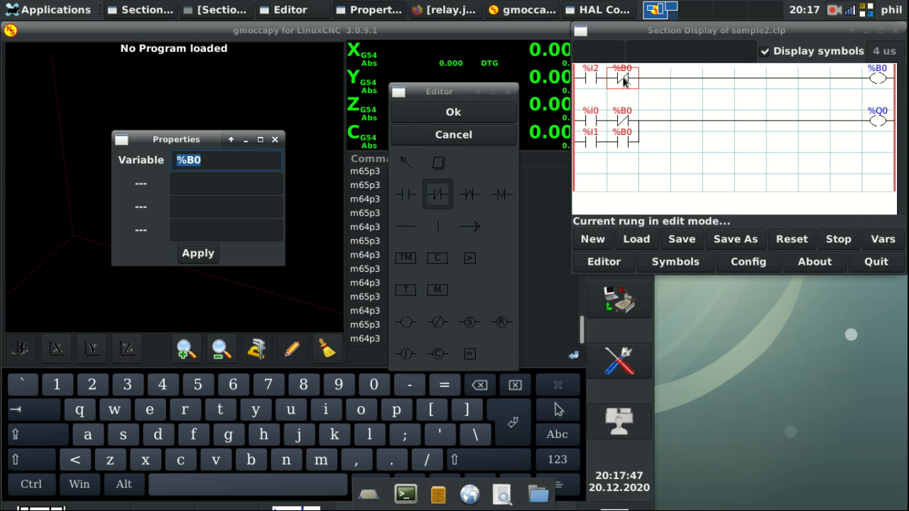
left_click(625, 81)
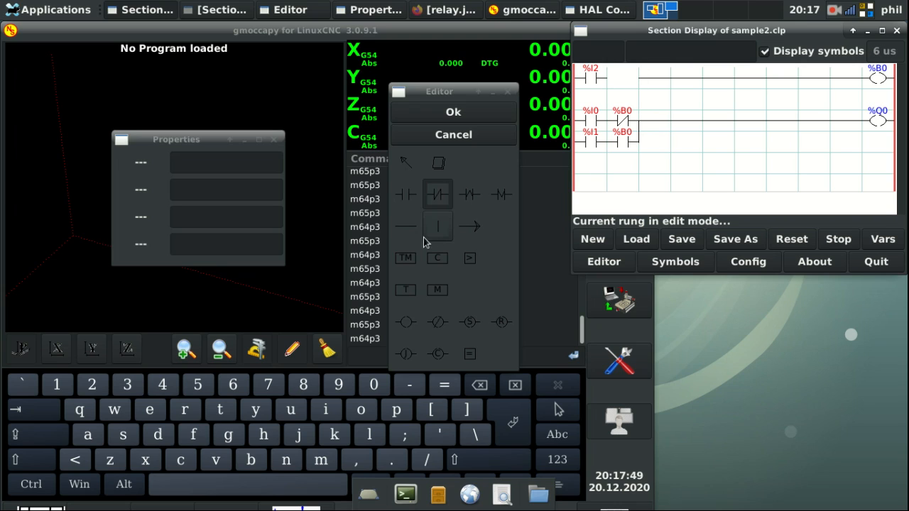
Step: Fill the cell after %I2 with a horizontal wire, confirm, and open %I1's properties
left_click(405, 226)
left_click(626, 78)
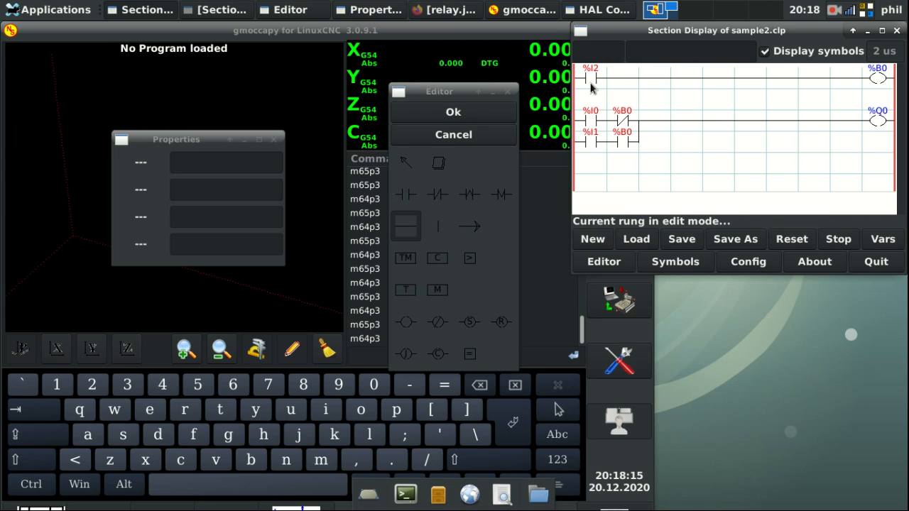
left_click(454, 113)
left_click(407, 166)
left_click(591, 141)
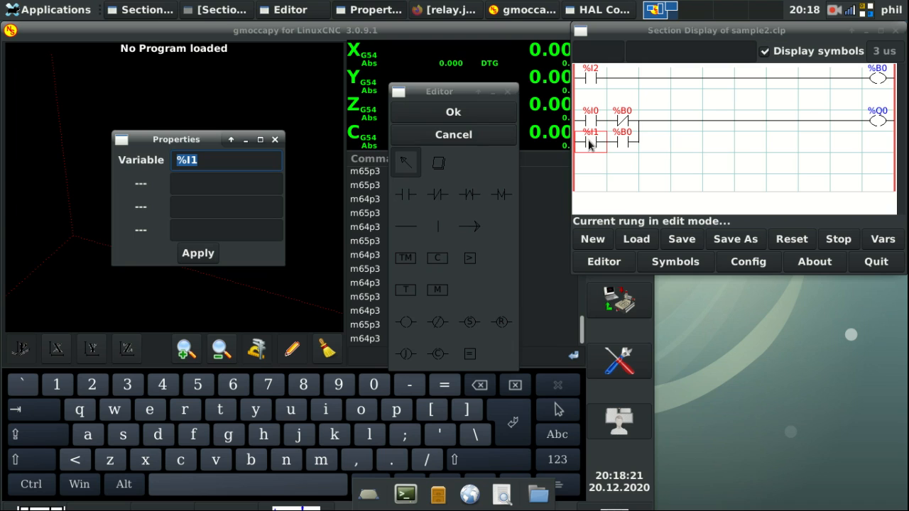
Step: Confirm the rung edits, check %I1's spindle-probe HAL signal, and bring HAL Configuration forward
left_click(481, 114)
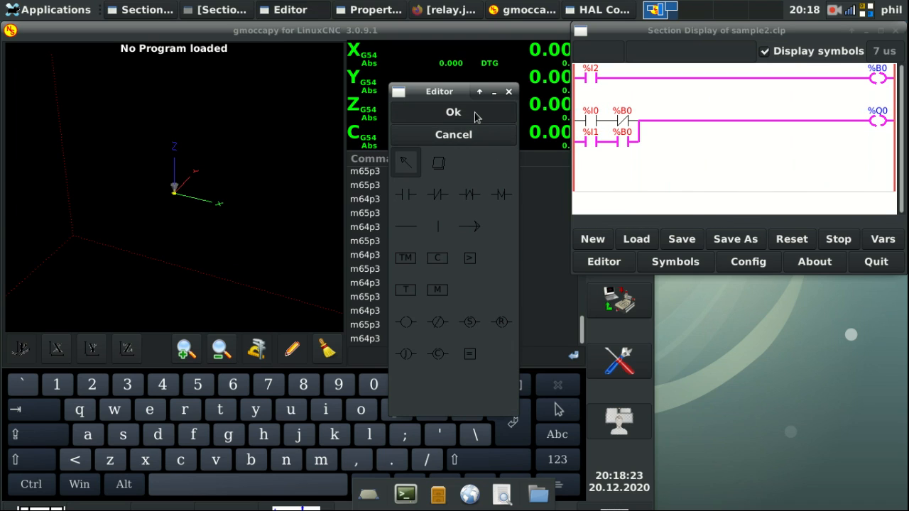
left_click(594, 144)
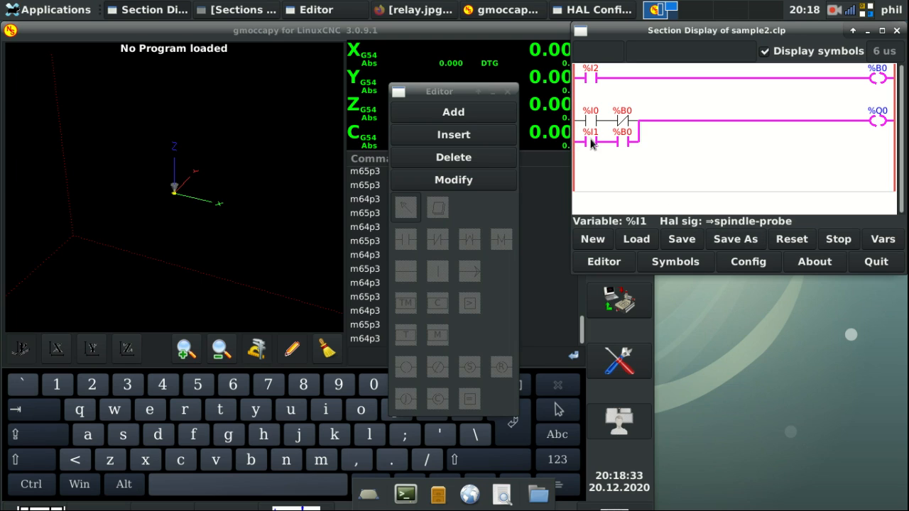
left_click(454, 27)
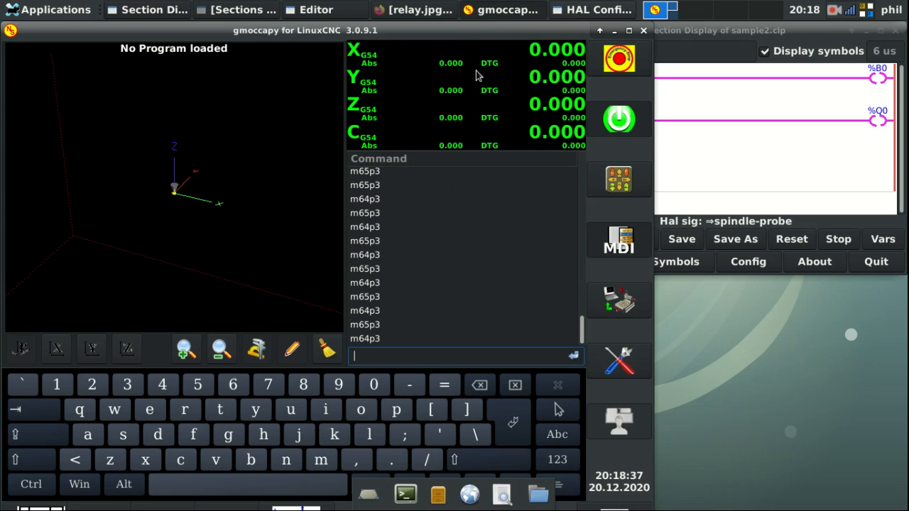
left_click(574, 10)
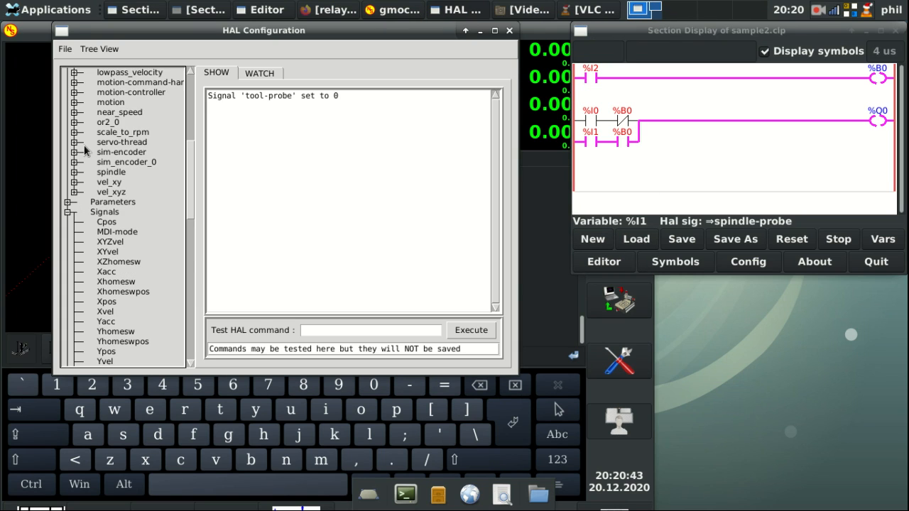
Step: Select the spindle.0.inhibit pin under spindle > 0 in the HAL component tree
scroll(85, 150, "down", 3)
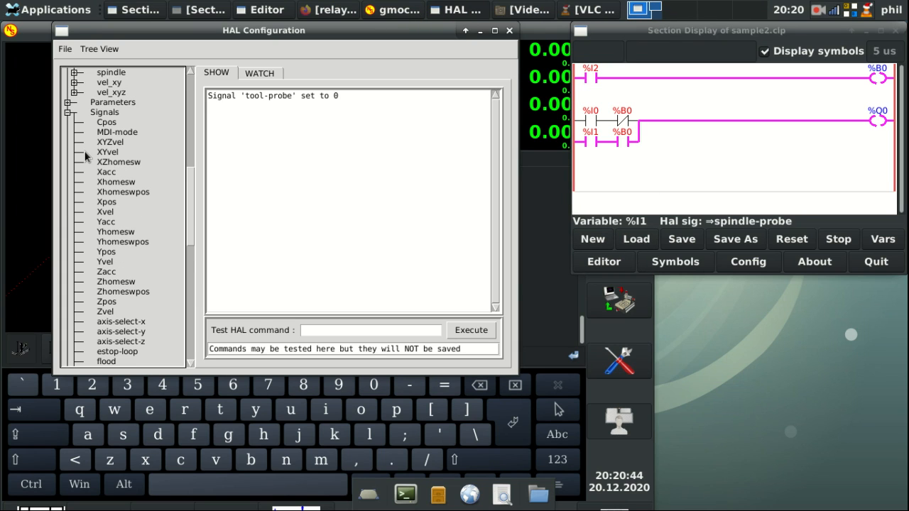
scroll(69, 105, "up", 1)
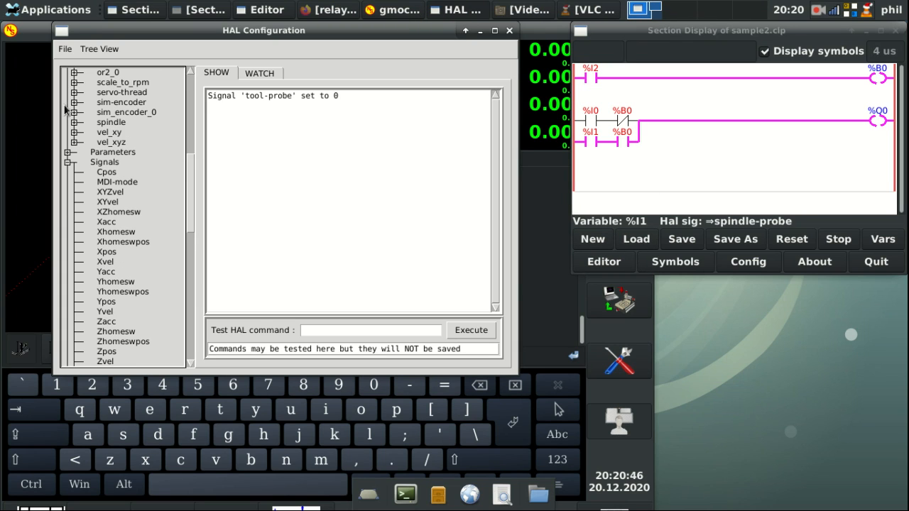
left_click(74, 122)
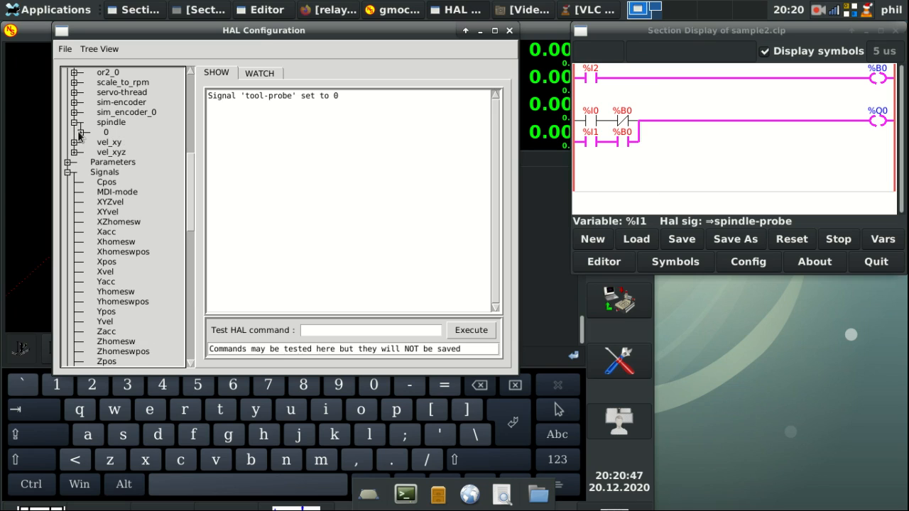
left_click(81, 132)
left_click(115, 194)
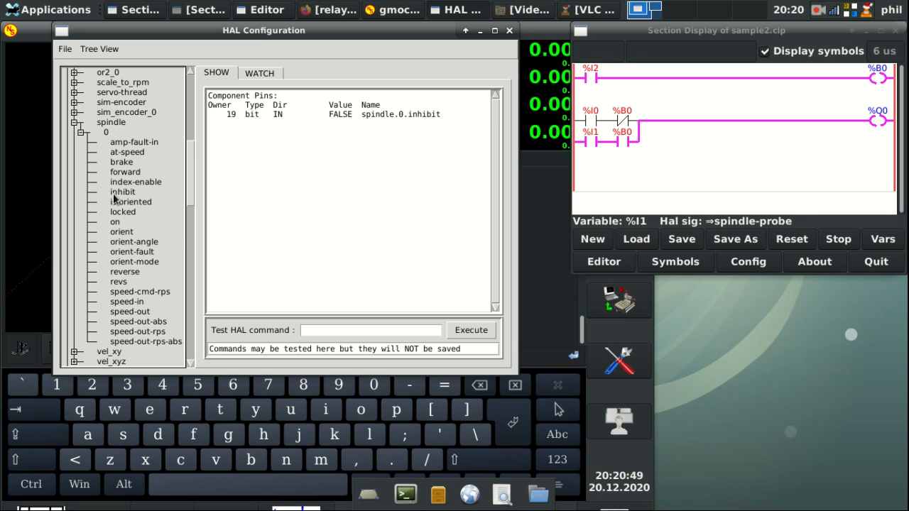
Step: Run the test HAL command 'net spindle-probe spindle.0.inhibit' and bring up the watched signals list
left_click(592, 143)
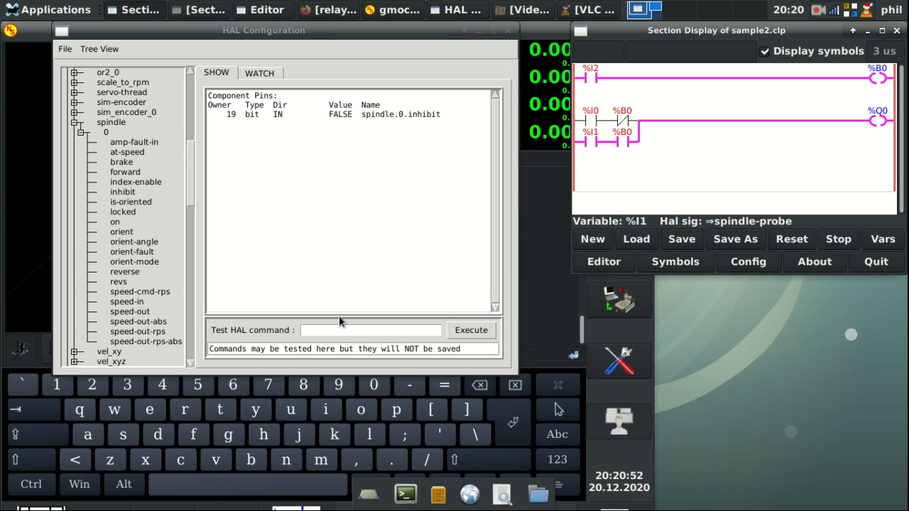
left_click(312, 329)
type("net spindle0")
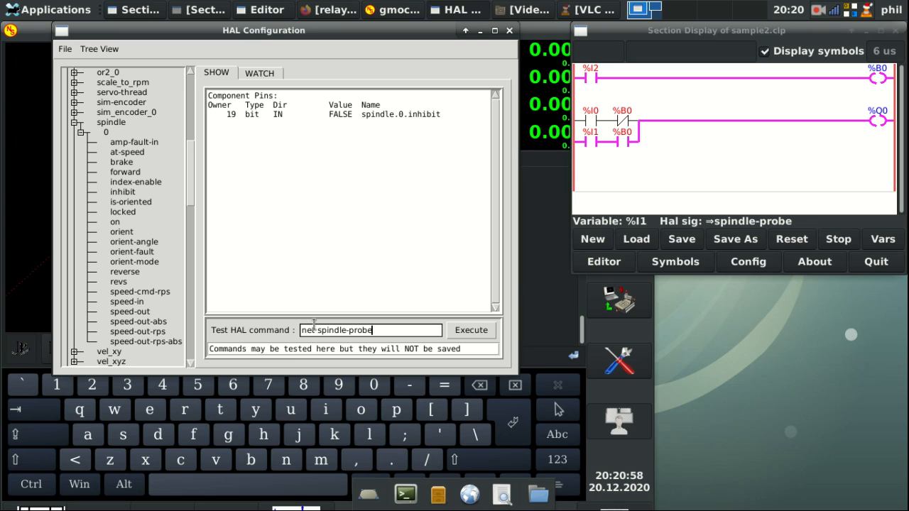
type(" spindle.0.in")
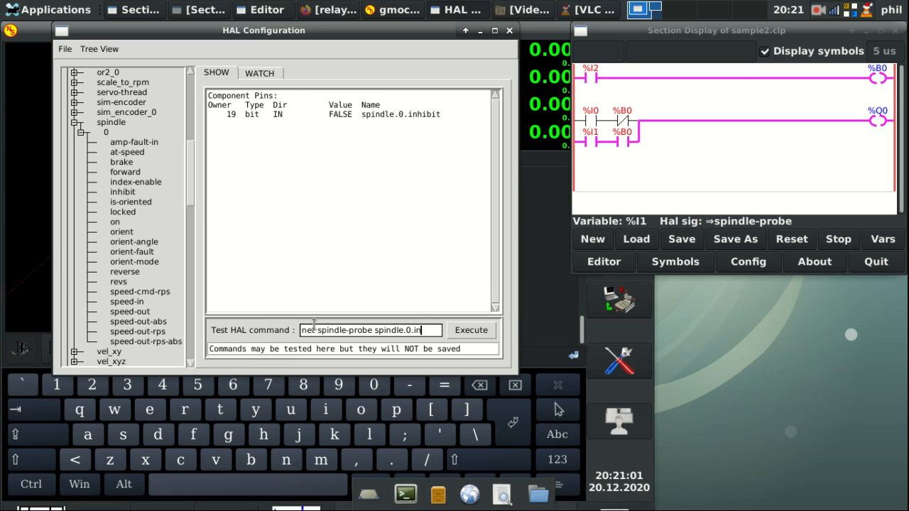
key("Return")
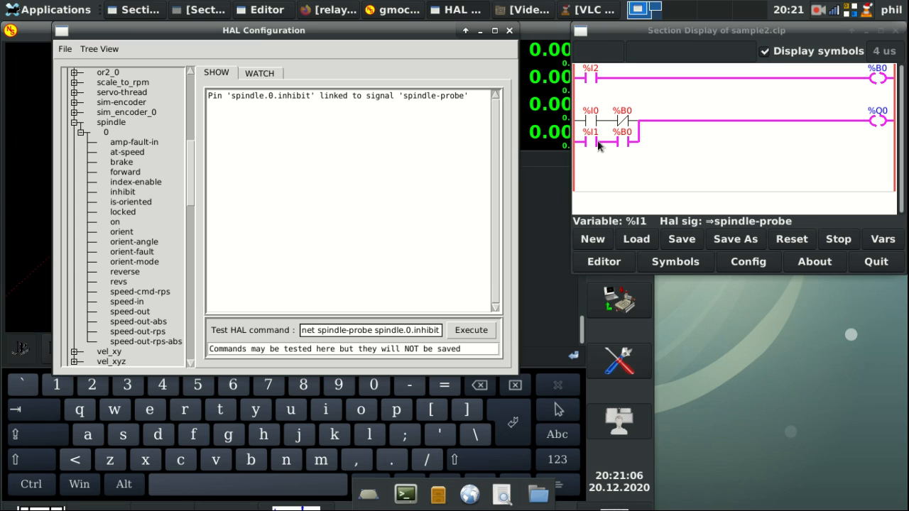
left_click(581, 147)
left_click(260, 73)
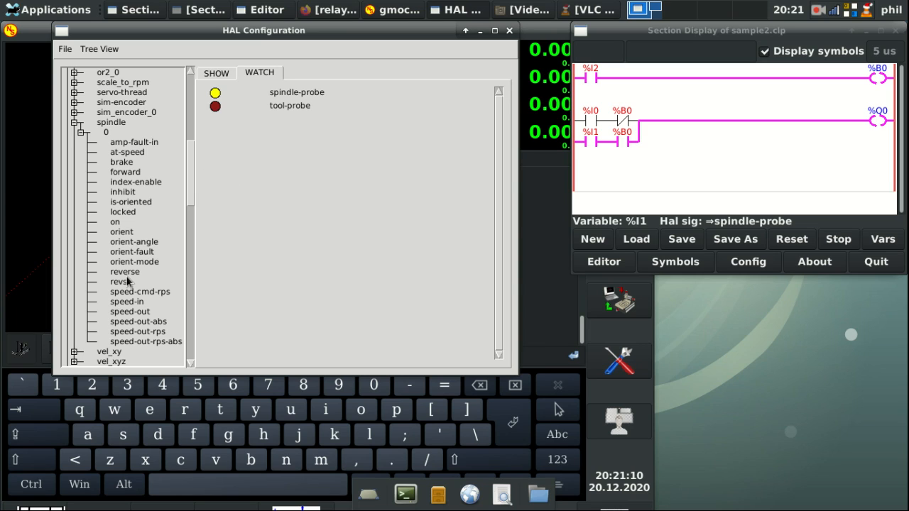
Step: Add spindle.0.inhibit to the watch list, check the %B0 contact, and return to command output
left_click(128, 194)
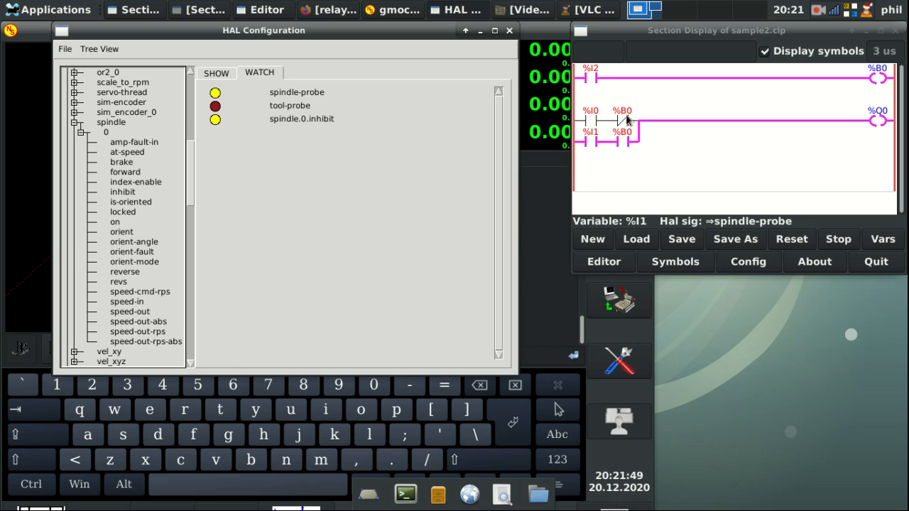
left_click(625, 139)
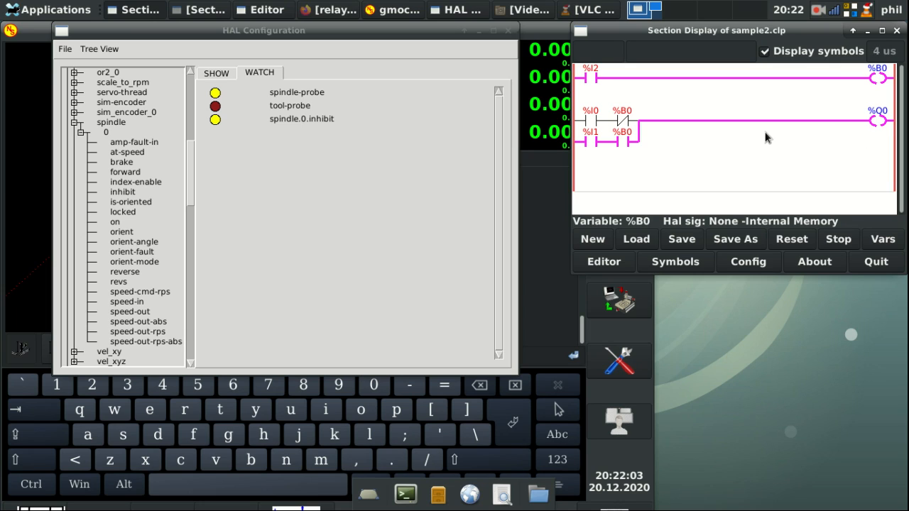
left_click(222, 72)
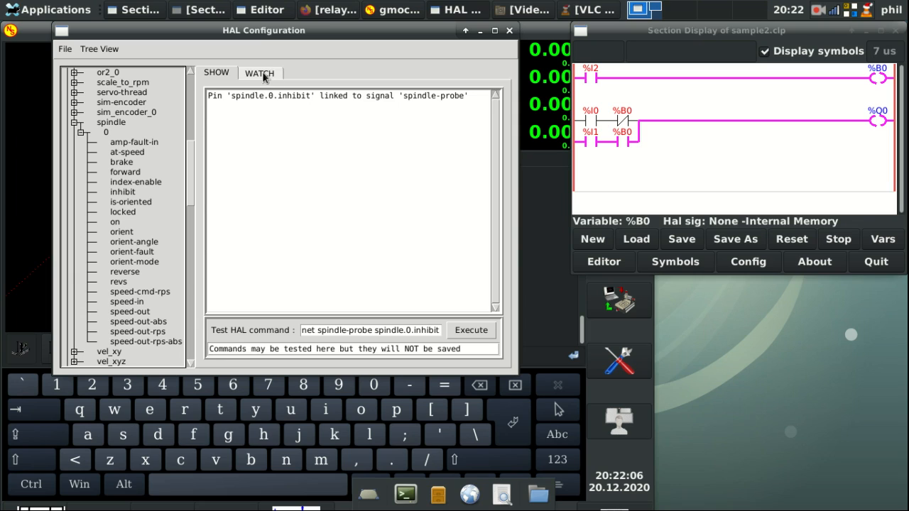
left_click(756, 148)
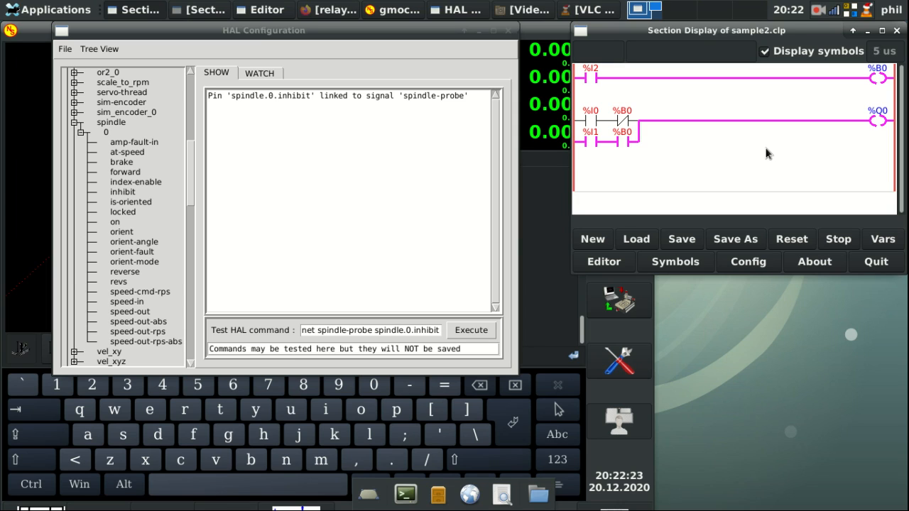
left_click(818, 11)
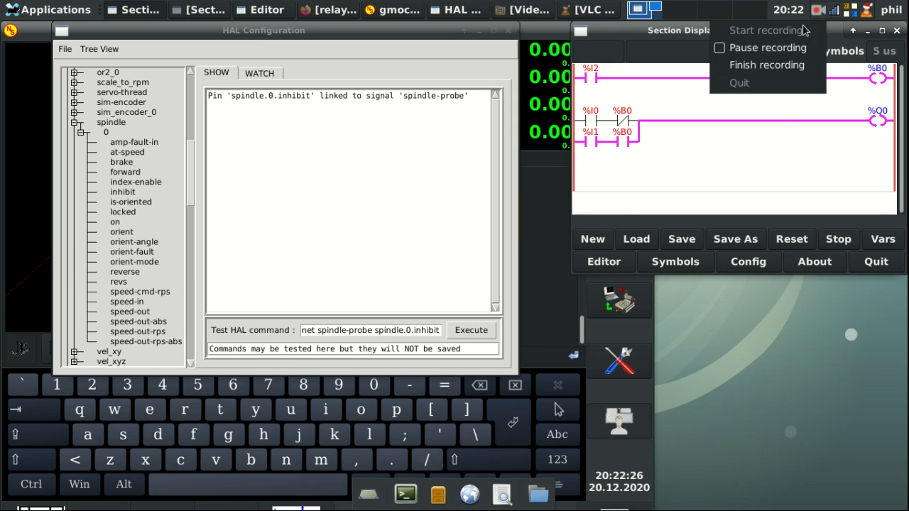